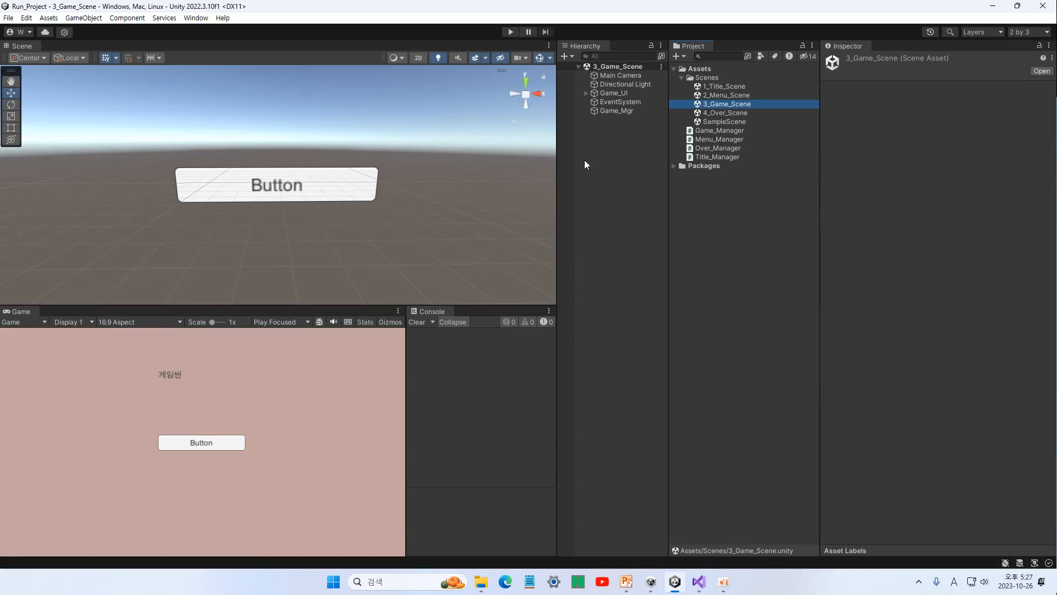
# Deactivate the Button (Legacy) object under Game_UI in the game scene
pyautogui.click(586, 93)
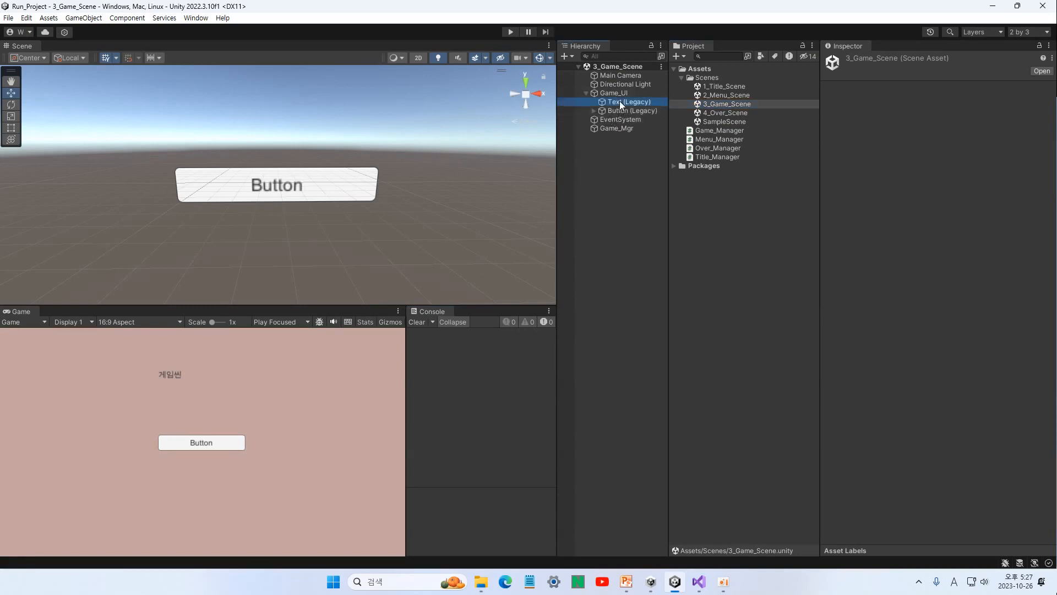
pyautogui.click(620, 102)
pyautogui.click(619, 111)
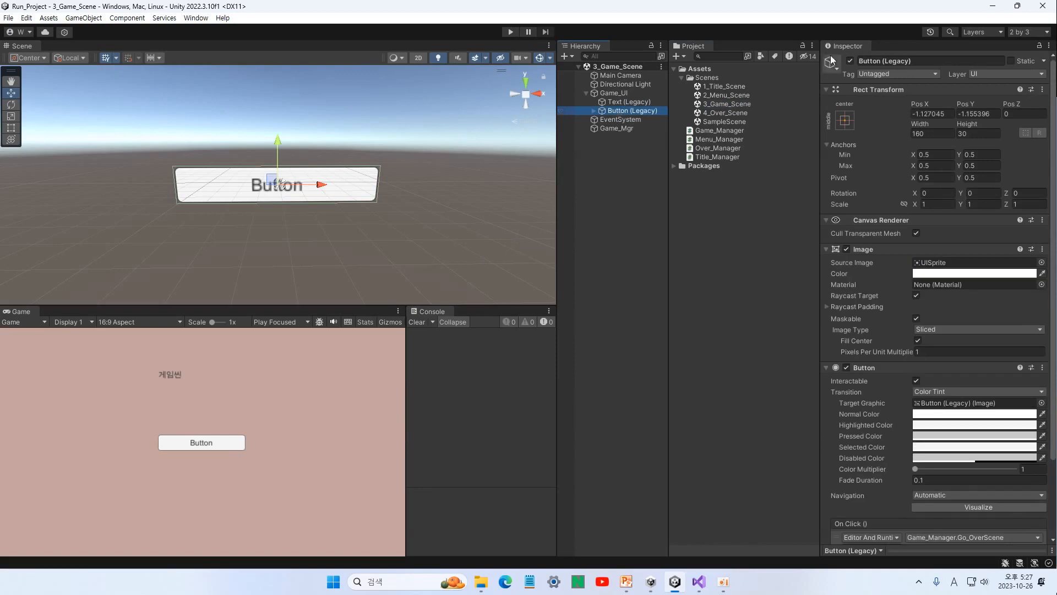
pyautogui.click(850, 61)
# Move the Text (Legacy) label of Game_UI up to a Y position of about 175 and save the scene
pyautogui.click(629, 101)
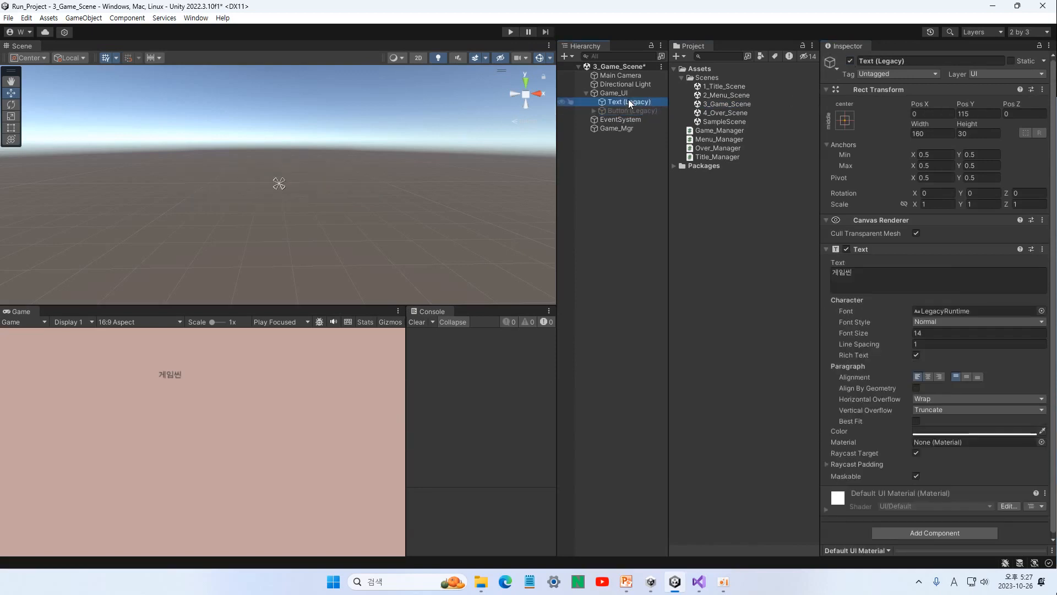
pyautogui.click(615, 92)
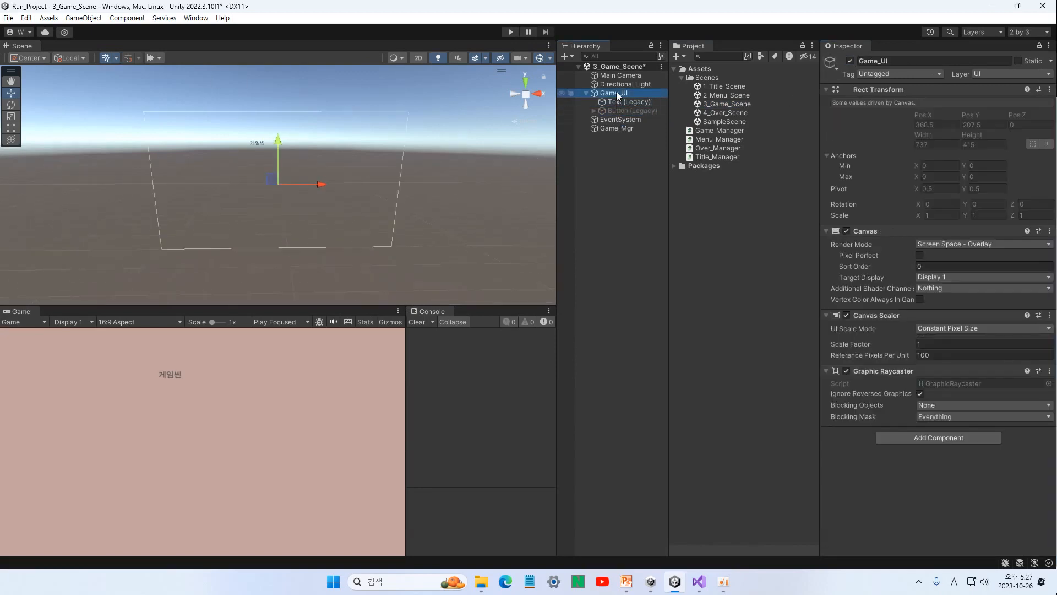
pyautogui.click(610, 102)
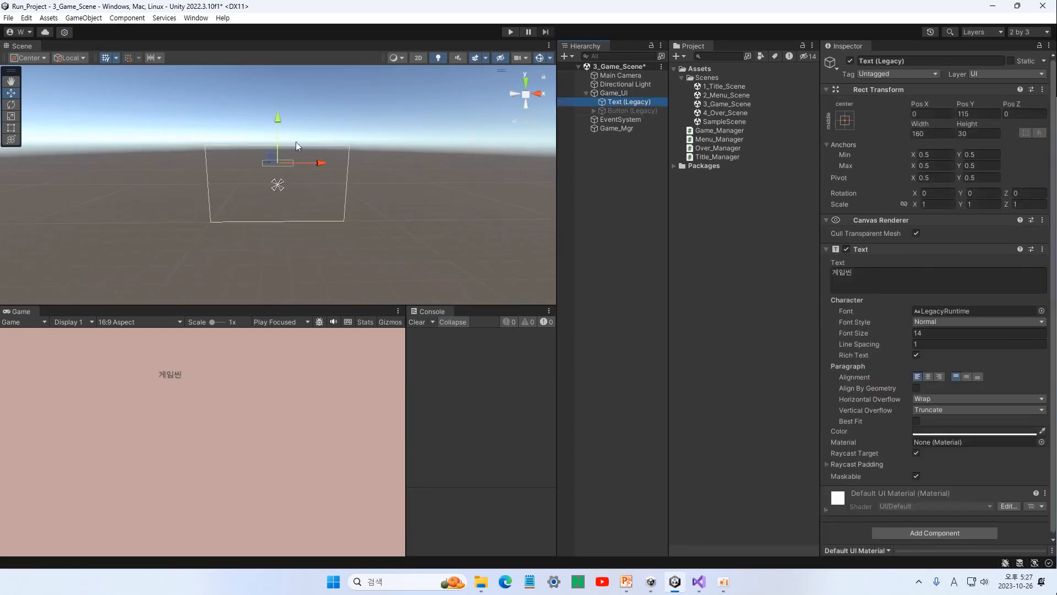
pyautogui.moveTo(277, 120); pyautogui.dragTo(281, 112)
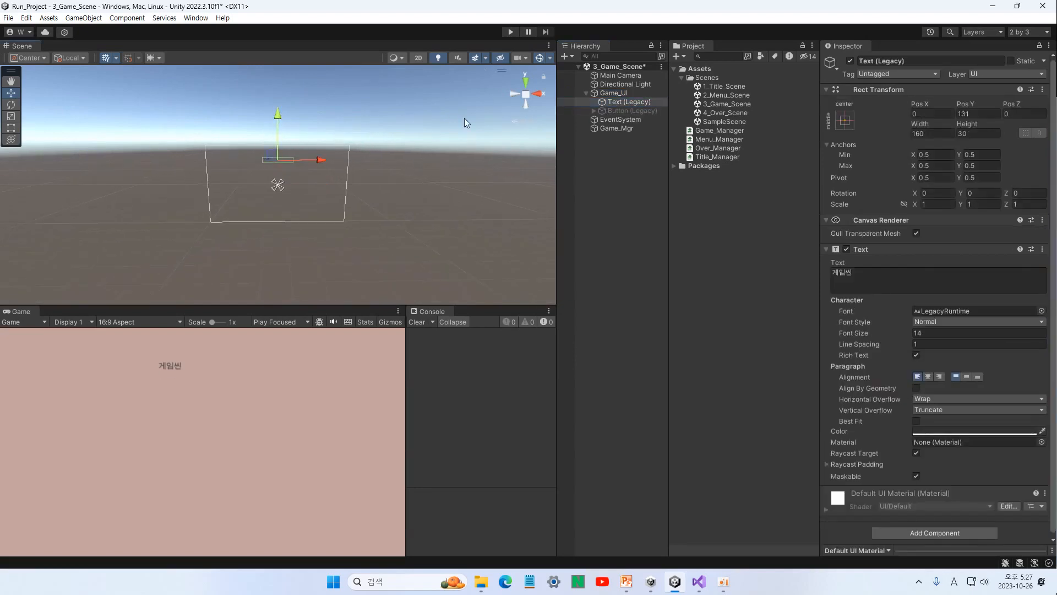
pyautogui.click(606, 93)
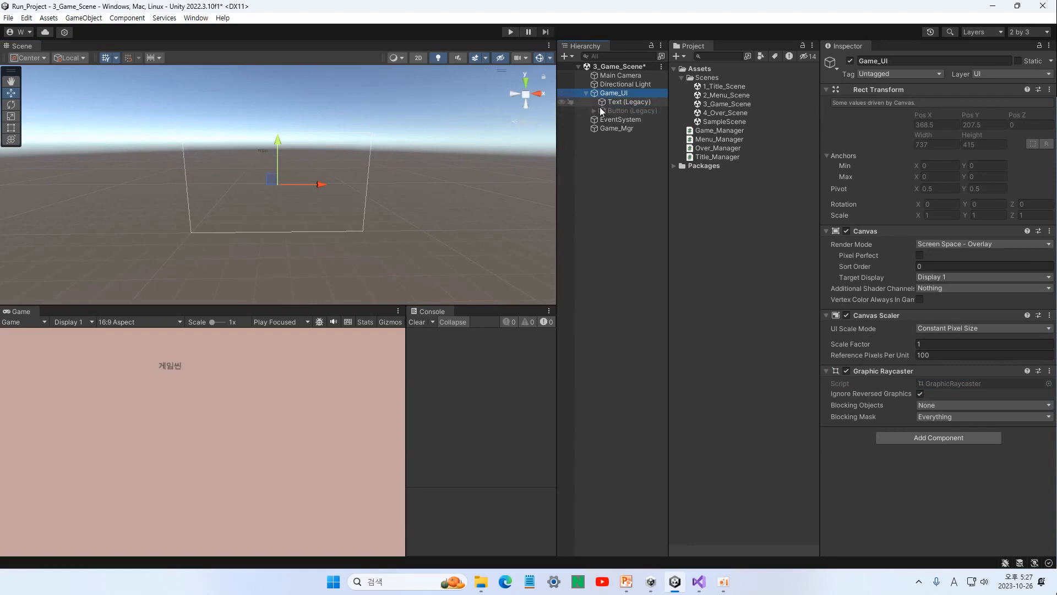
pyautogui.click(609, 102)
pyautogui.doubleClick(609, 103)
pyautogui.moveTo(272, 147); pyautogui.dragTo(282, 93)
pyautogui.hotkey('ctrl', 's')
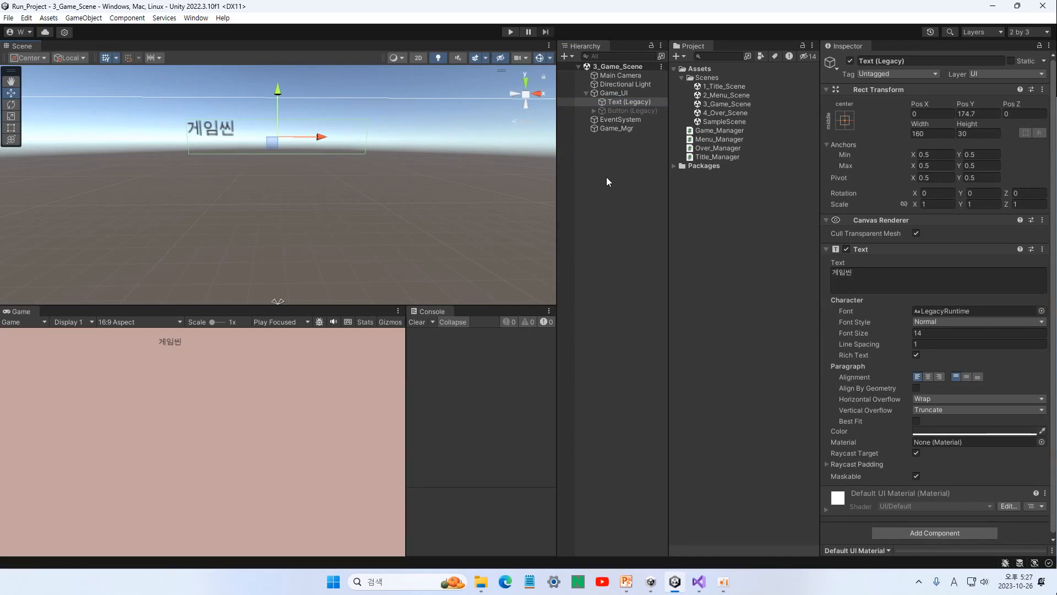
# Change the Main Camera's background colour to a neutral mid grey and save the scene
pyautogui.click(625, 77)
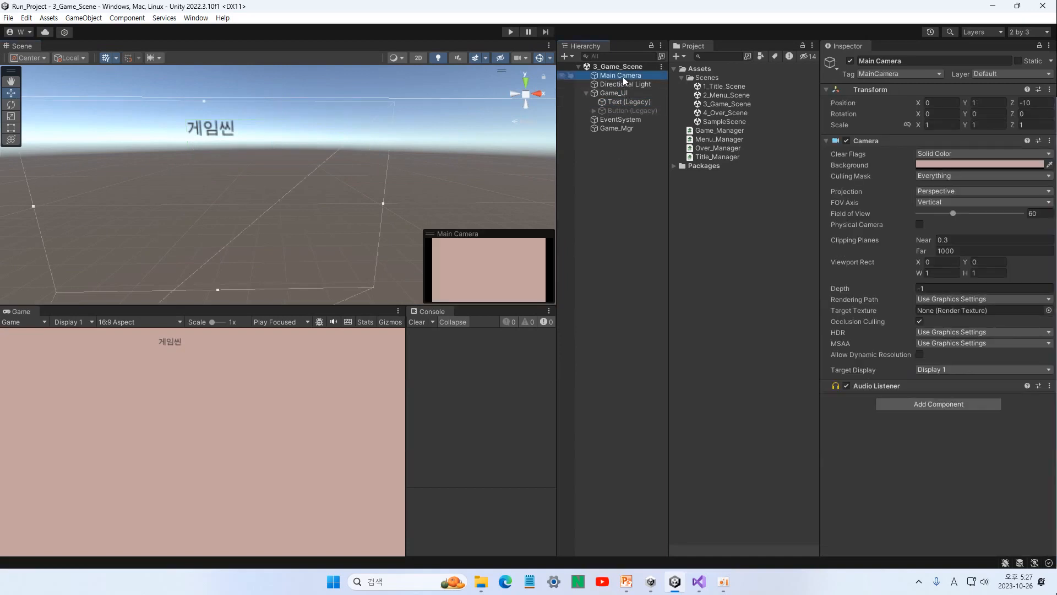
pyautogui.click(936, 164)
pyautogui.moveTo(967, 237)
pyautogui.mouseDown()
pyautogui.moveTo(958, 263)
pyautogui.moveTo(966, 261)
pyautogui.mouseUp()
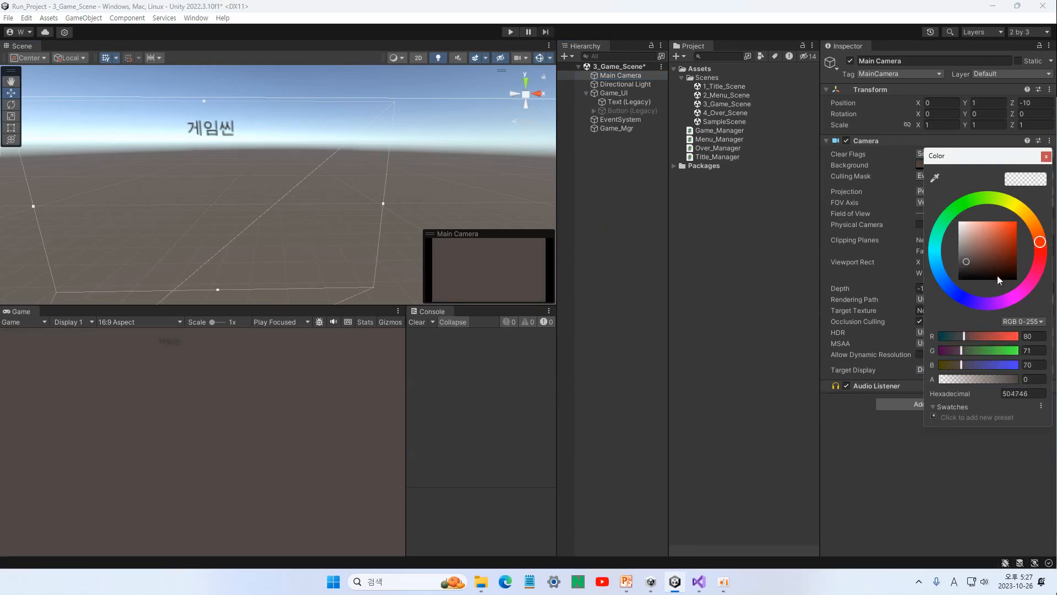
pyautogui.click(962, 295)
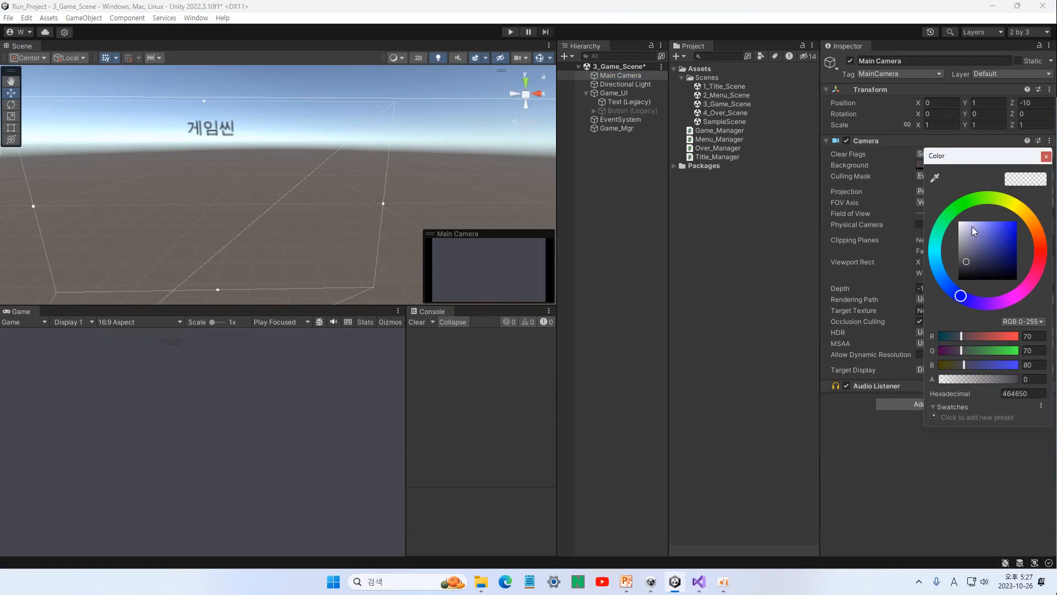
pyautogui.moveTo(973, 226)
pyautogui.mouseDown()
pyautogui.moveTo(964, 224)
pyautogui.moveTo(959, 250)
pyautogui.mouseUp()
pyautogui.click(726, 277)
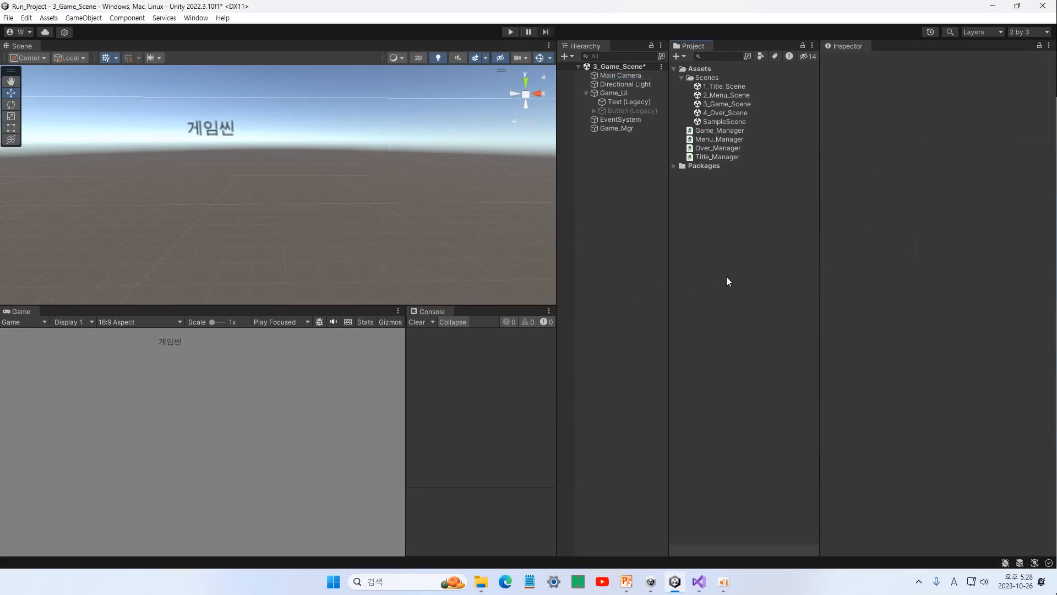
pyautogui.click(615, 228)
pyautogui.hotkey('ctrl', 's')
# Add a 3D capsule to the scene and name it Player
pyautogui.click(565, 56)
pyautogui.moveTo(585, 94)
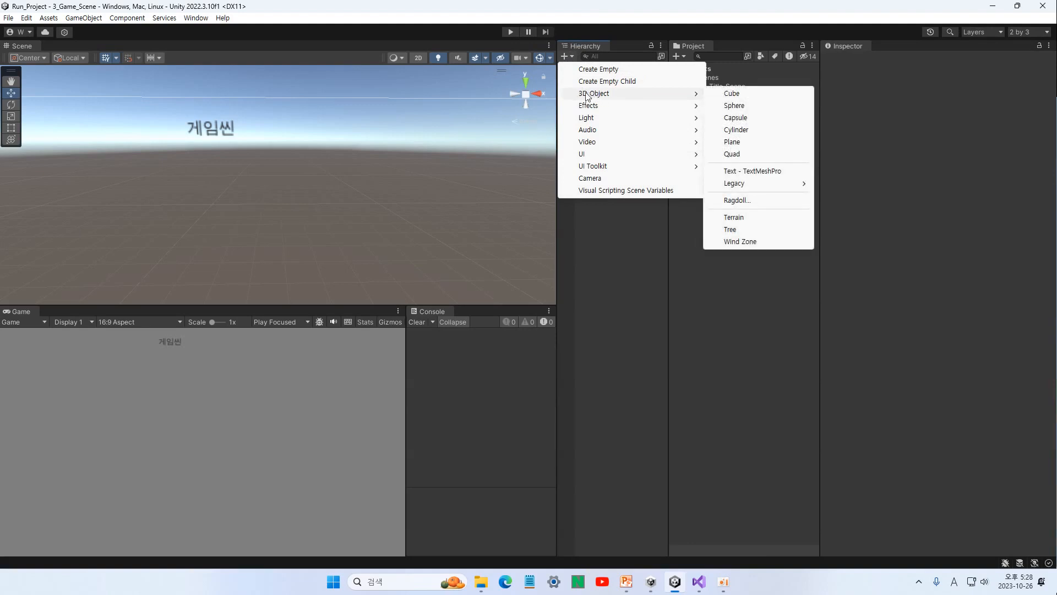
pyautogui.click(738, 118)
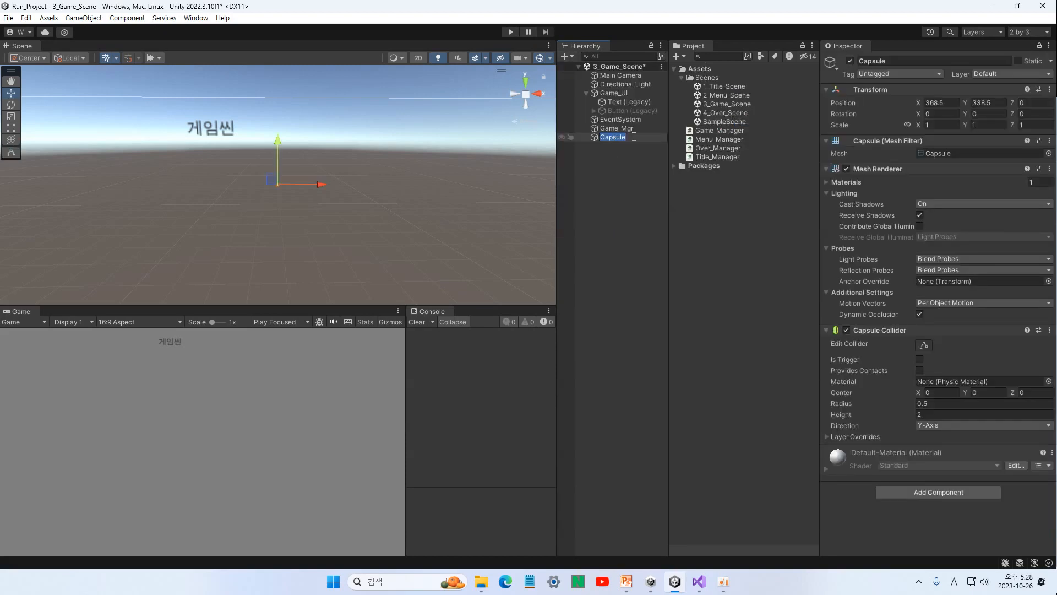
pyautogui.write('ㅔㅣ몰ㄱ')
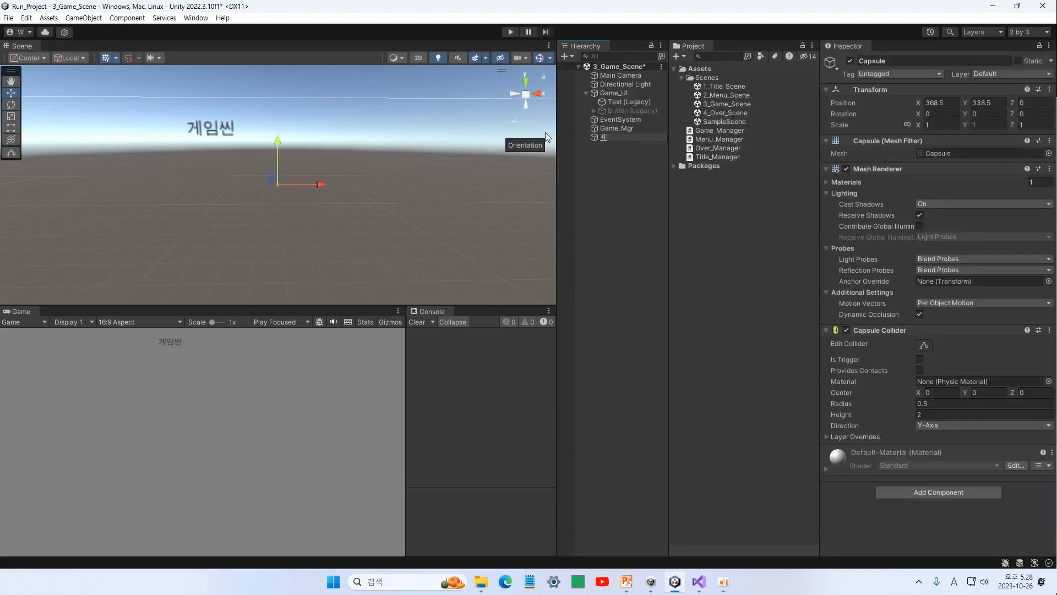
pyautogui.press('BackSpace')
pyautogui.press('BackSpace')
pyautogui.press('BackSpace')
pyautogui.press('BackSpace')
pyautogui.write('Player')
pyautogui.press('Return')
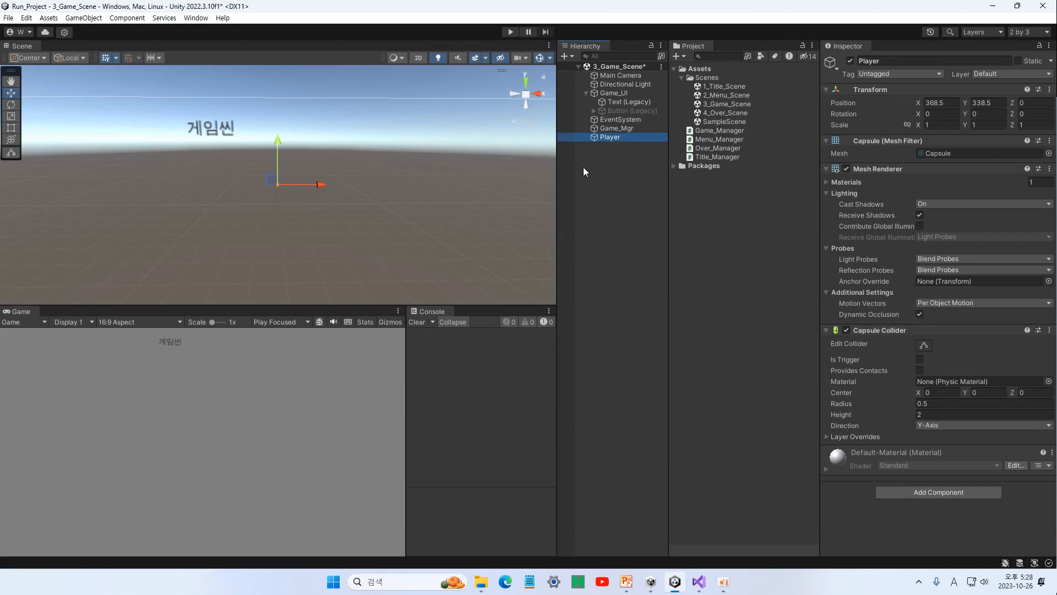
# Collapse Game_UI in the object tree and add a 3D sphere named Coin
pyautogui.click(586, 93)
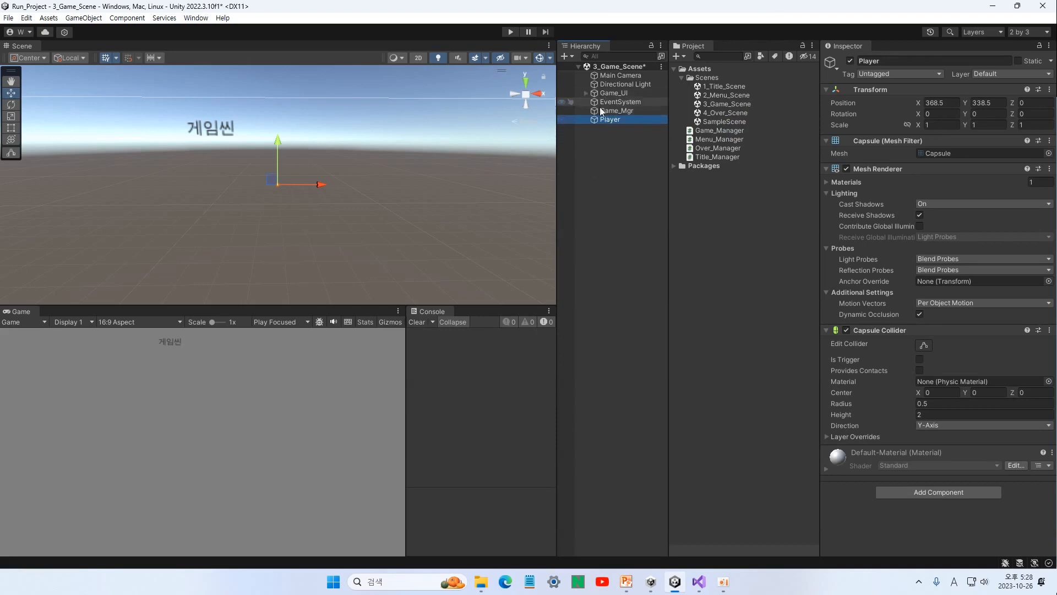
pyautogui.click(565, 55)
pyautogui.moveTo(601, 109)
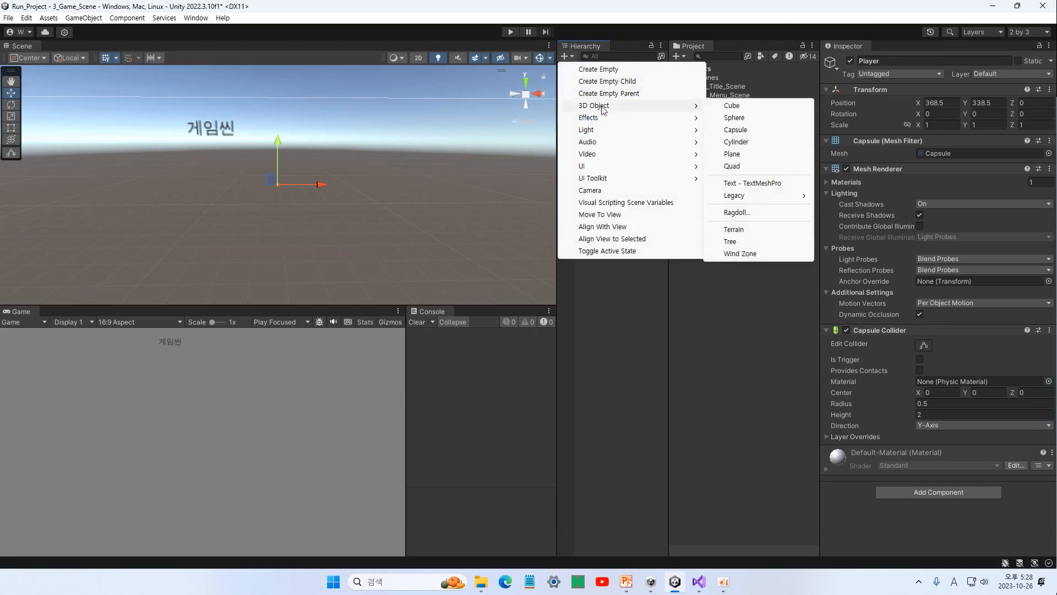
pyautogui.click(746, 120)
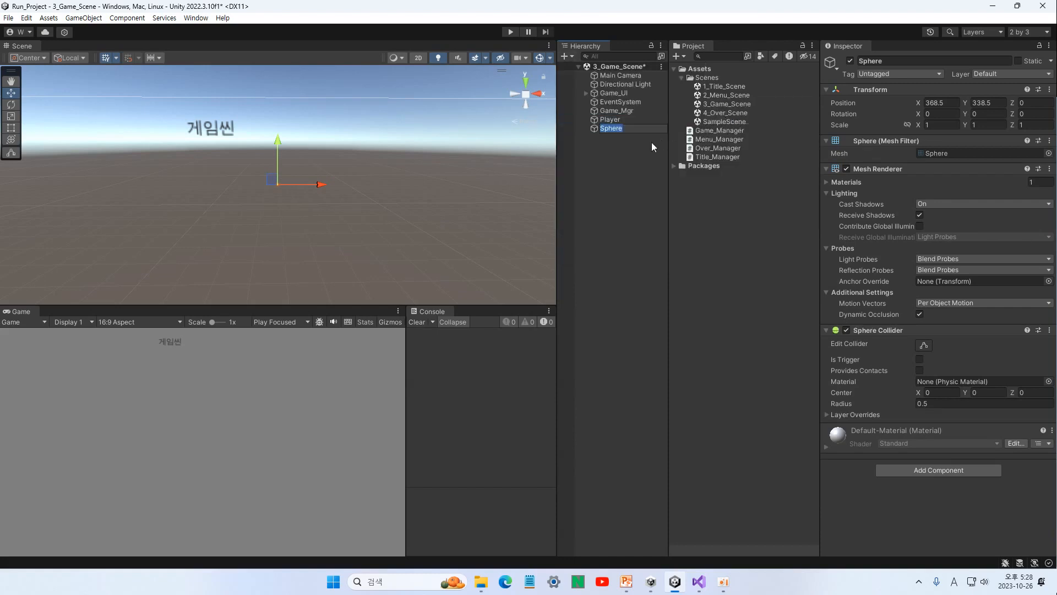
pyautogui.write('Coin')
pyautogui.press('Return')
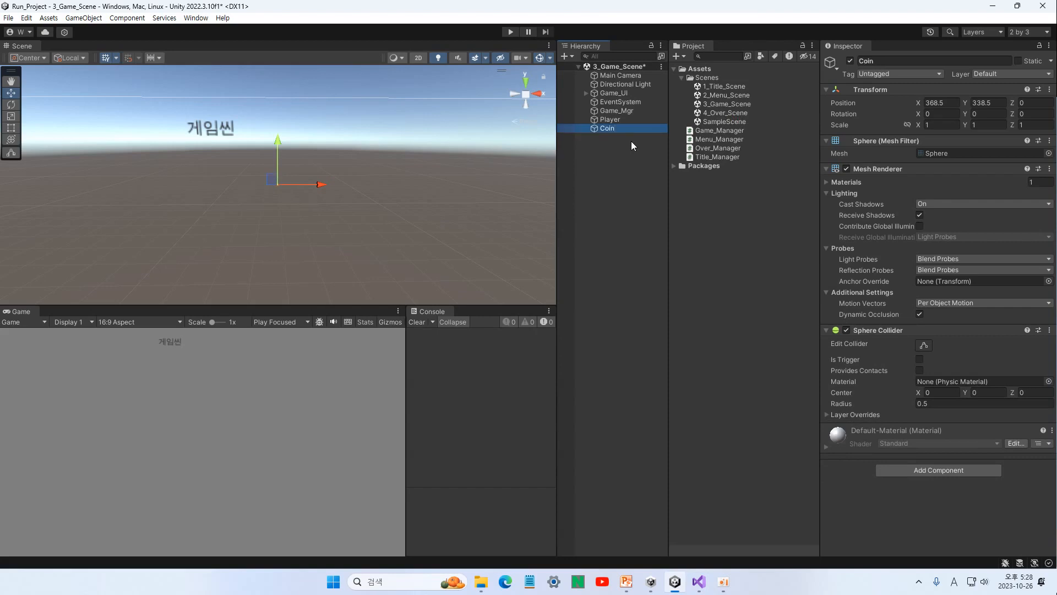
# Add a 3D cube to the scene and name it land
pyautogui.click(565, 55)
pyautogui.moveTo(634, 106)
pyautogui.click(744, 108)
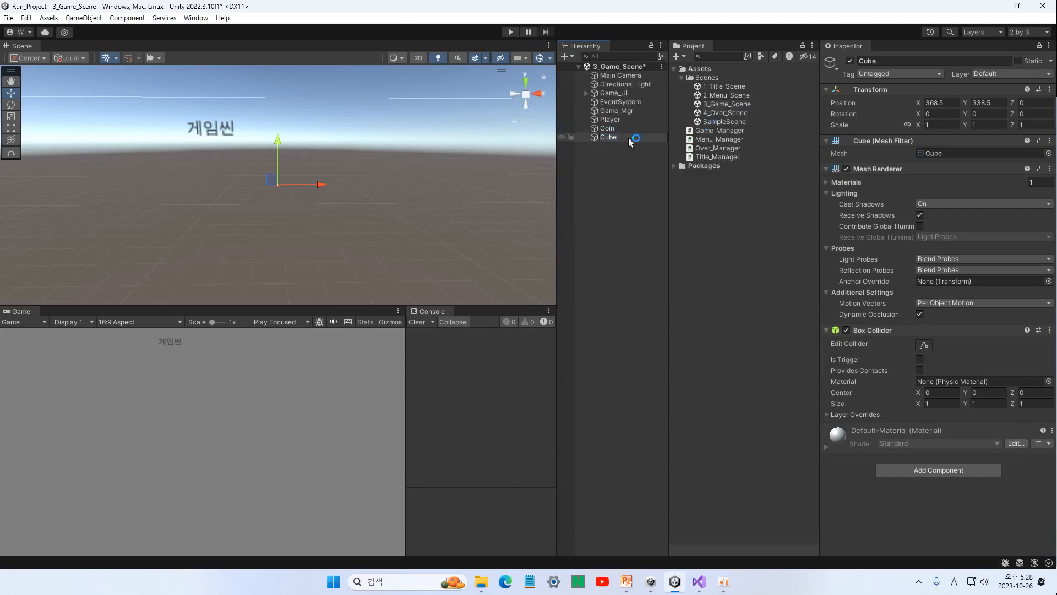
pyautogui.write('Stage')
pyautogui.press('BackSpace')
pyautogui.press('BackSpace')
pyautogui.press('BackSpace')
pyautogui.press('BackSpace')
pyautogui.press('BackSpace')
pyautogui.write('land')
pyautogui.press('Return')
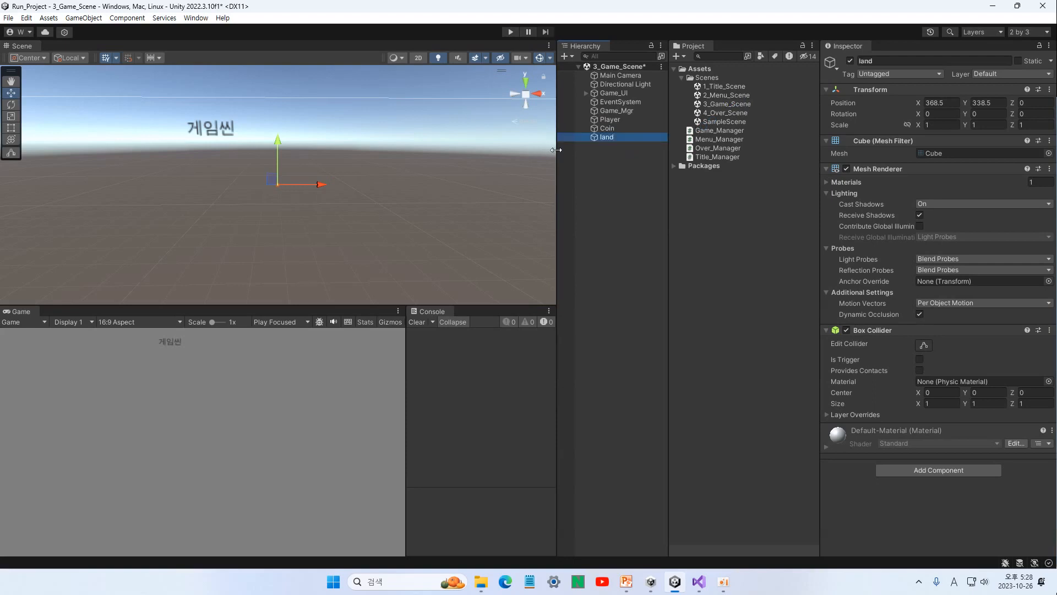
# Examine where Player, Coin and land are located in the scene compared with the Main Camera
pyautogui.click(607, 120)
pyautogui.doubleClick(606, 121)
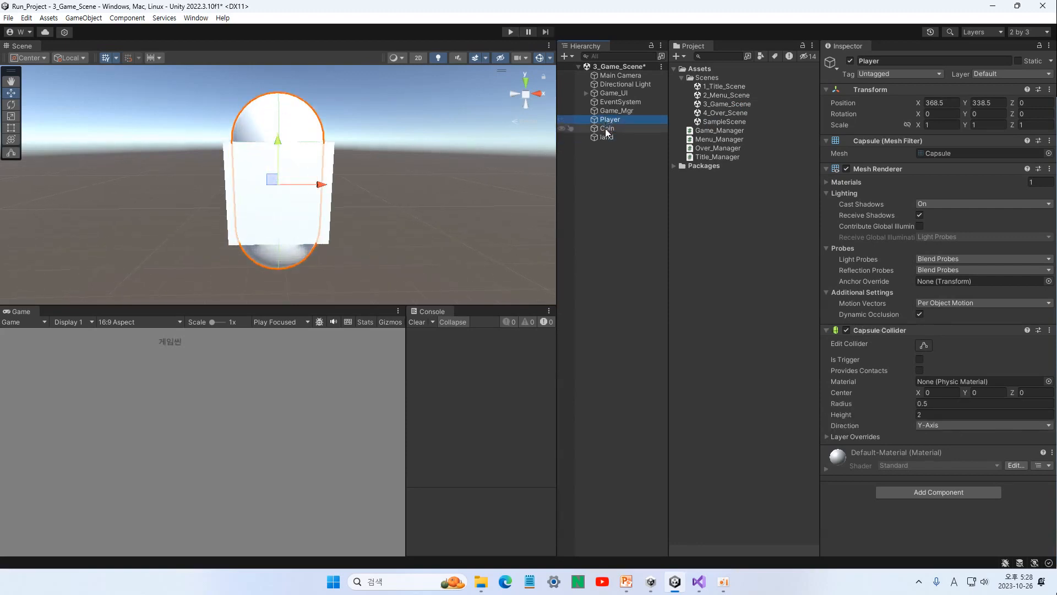
pyautogui.doubleClick(605, 137)
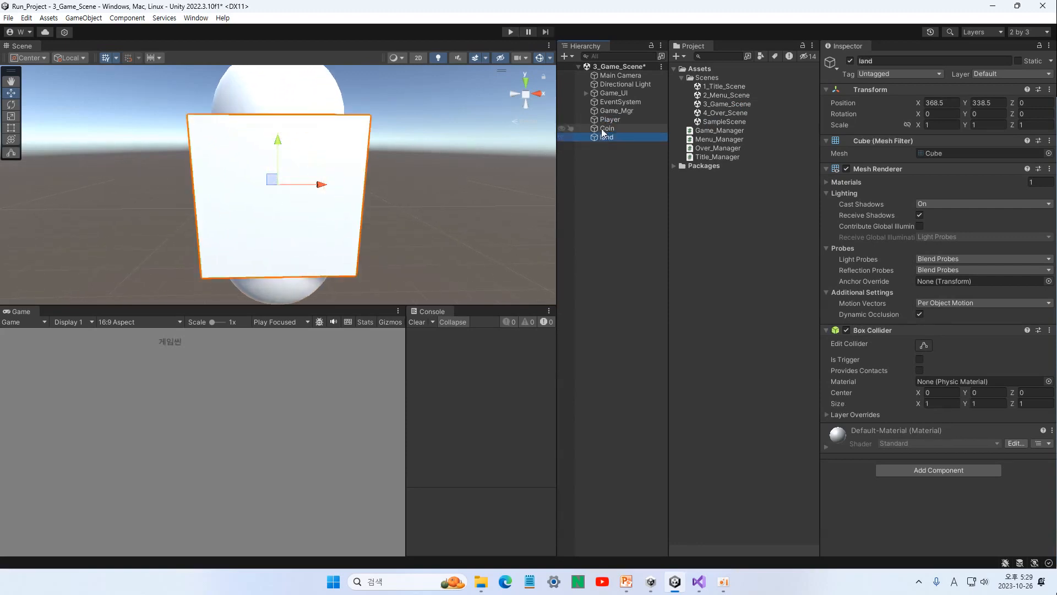
pyautogui.doubleClick(609, 119)
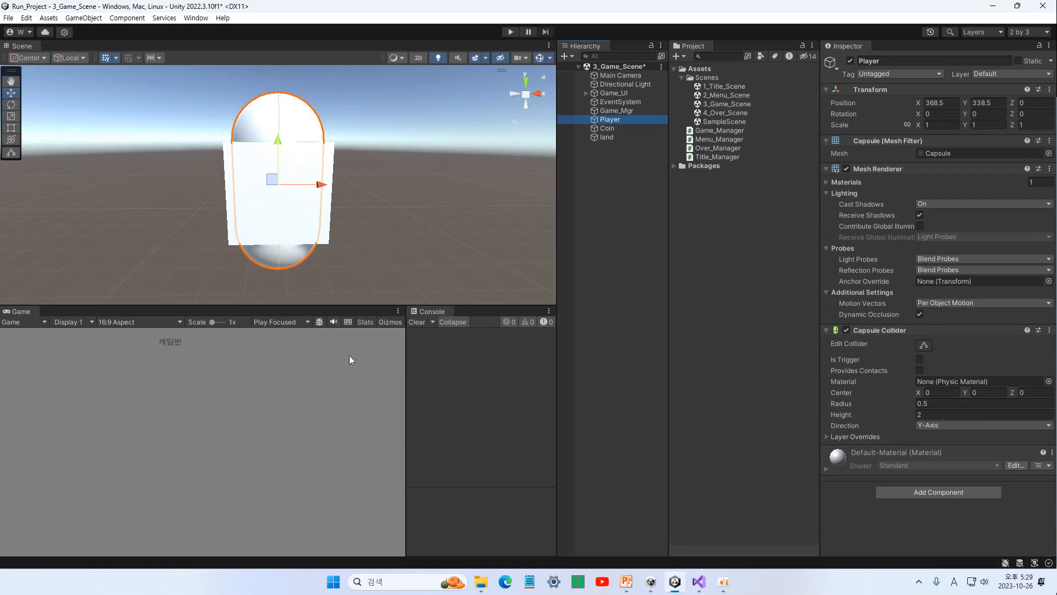
pyautogui.doubleClick(619, 77)
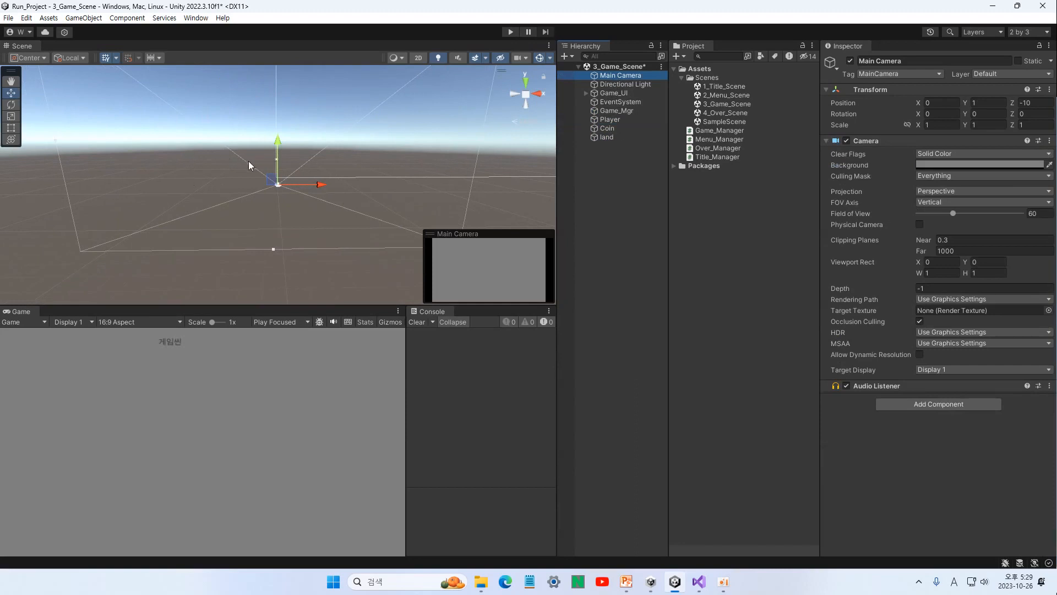
pyautogui.click(613, 119)
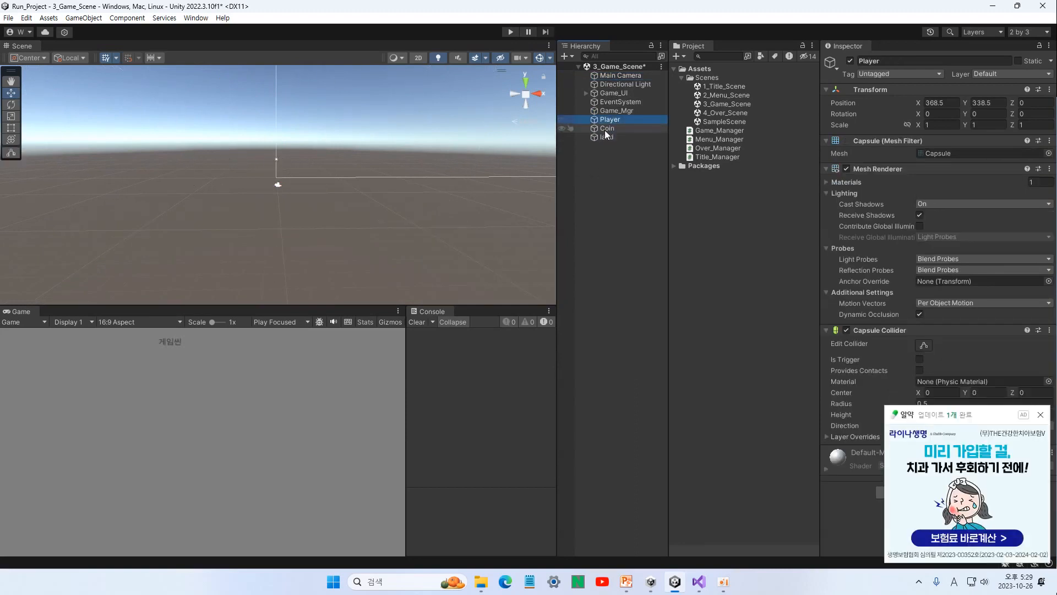
pyautogui.click(604, 130)
pyautogui.click(605, 138)
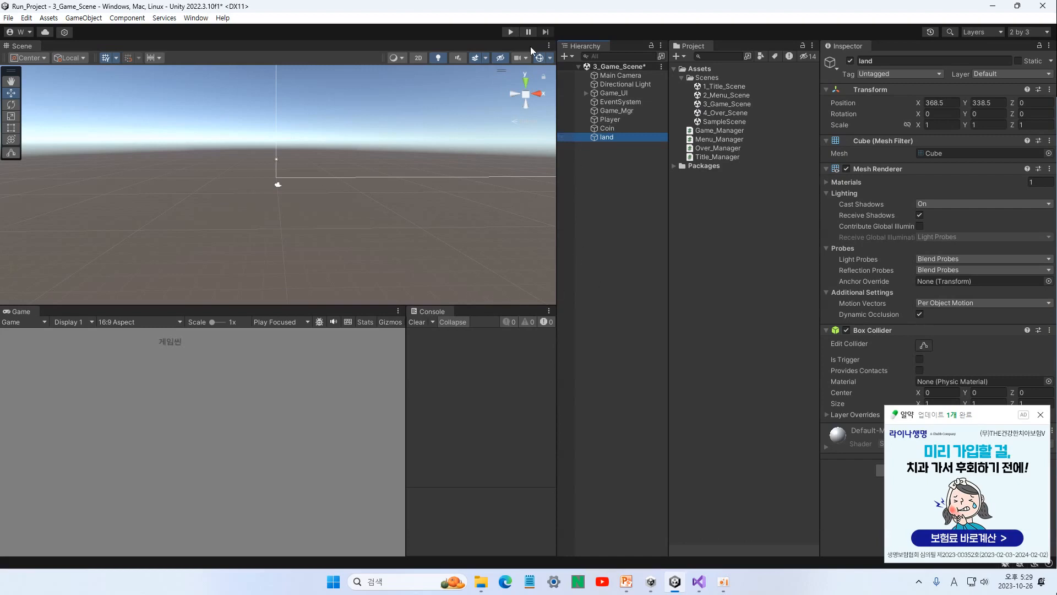
# Set the X and Y positions of Player, Coin and land together to 0
pyautogui.click(611, 119)
pyautogui.keyDown('shift'); pyautogui.click(608, 138); pyautogui.keyUp('shift')
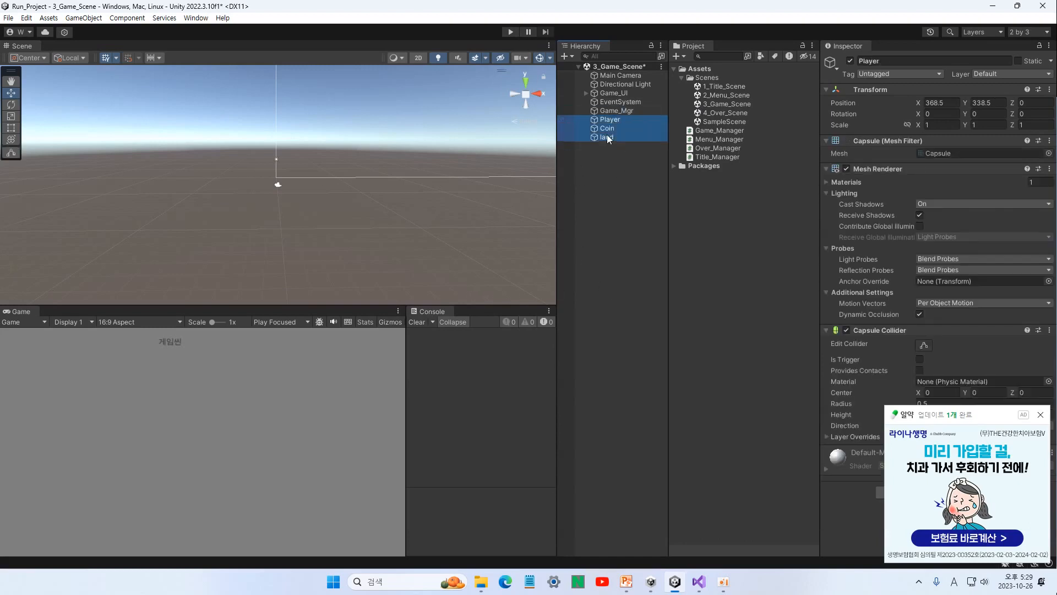
pyautogui.click(951, 102)
pyautogui.write('0')
pyautogui.press('Tab')
pyautogui.write('0')
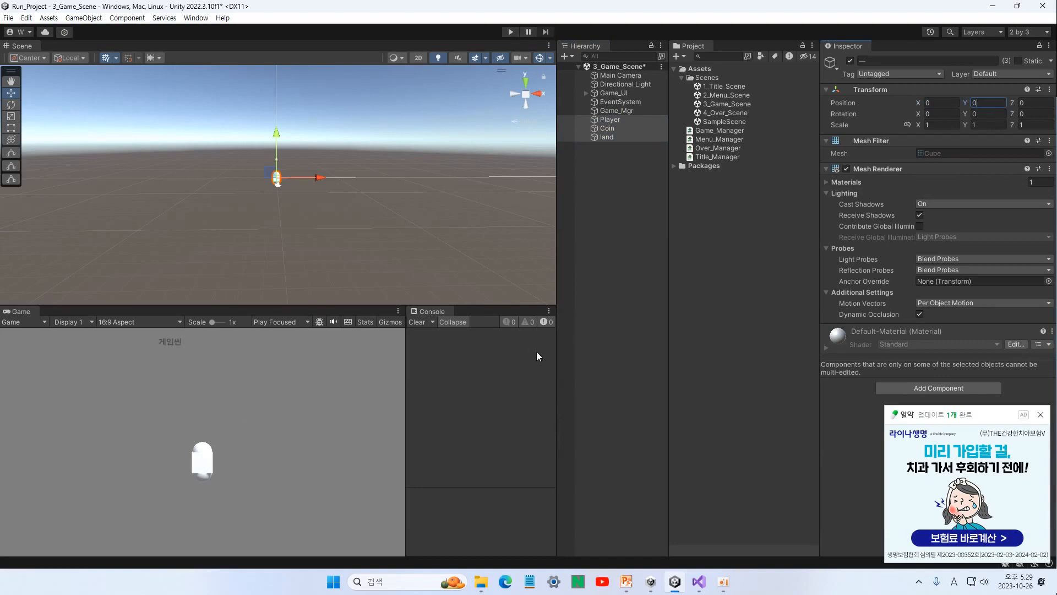
# Move Coin sideways to about X 2.7 and lower land beneath Player to about Y -2.04
pyautogui.click(610, 120)
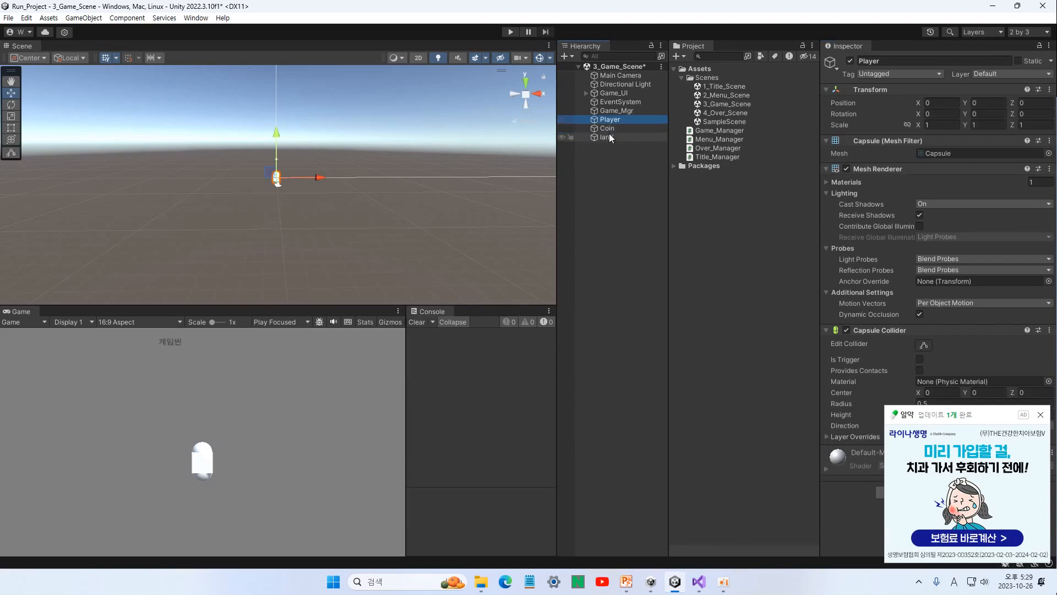
pyautogui.click(607, 137)
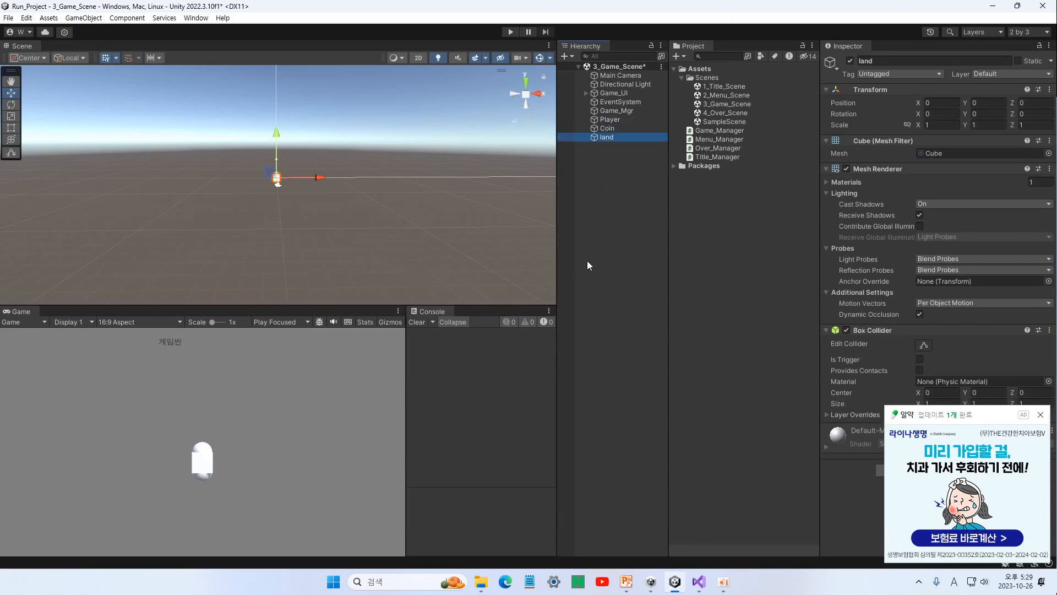
pyautogui.doubleClick(609, 119)
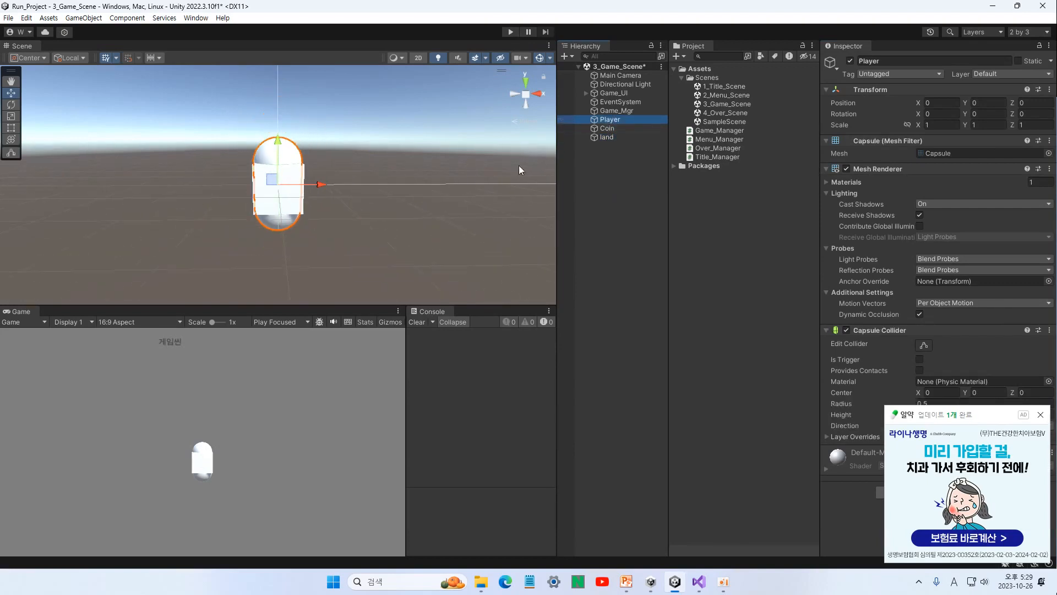
pyautogui.click(606, 129)
pyautogui.moveTo(319, 184); pyautogui.dragTo(439, 184)
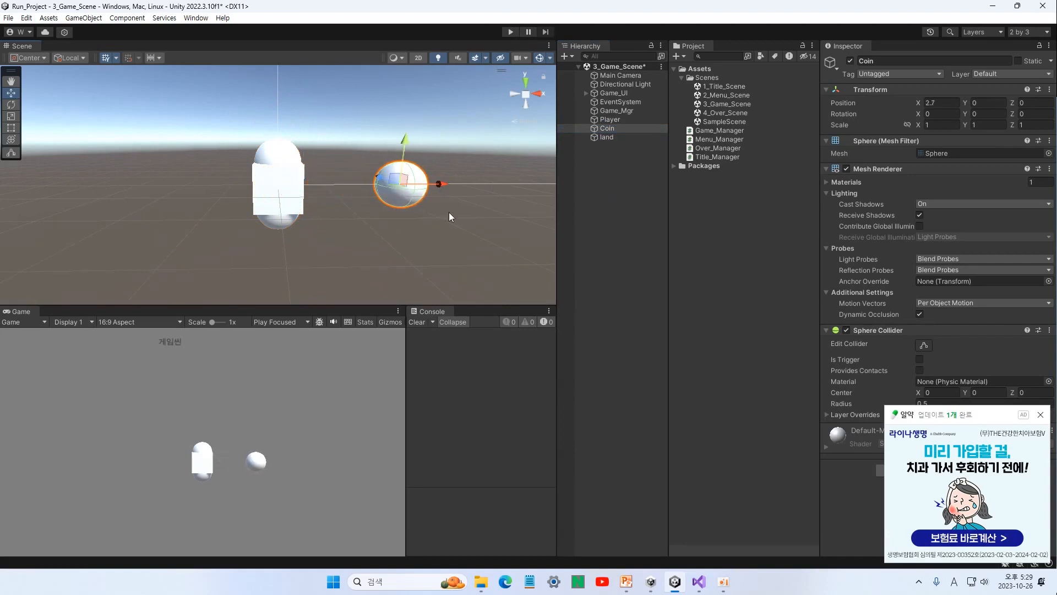
pyautogui.click(604, 137)
pyautogui.moveTo(277, 141); pyautogui.dragTo(272, 231)
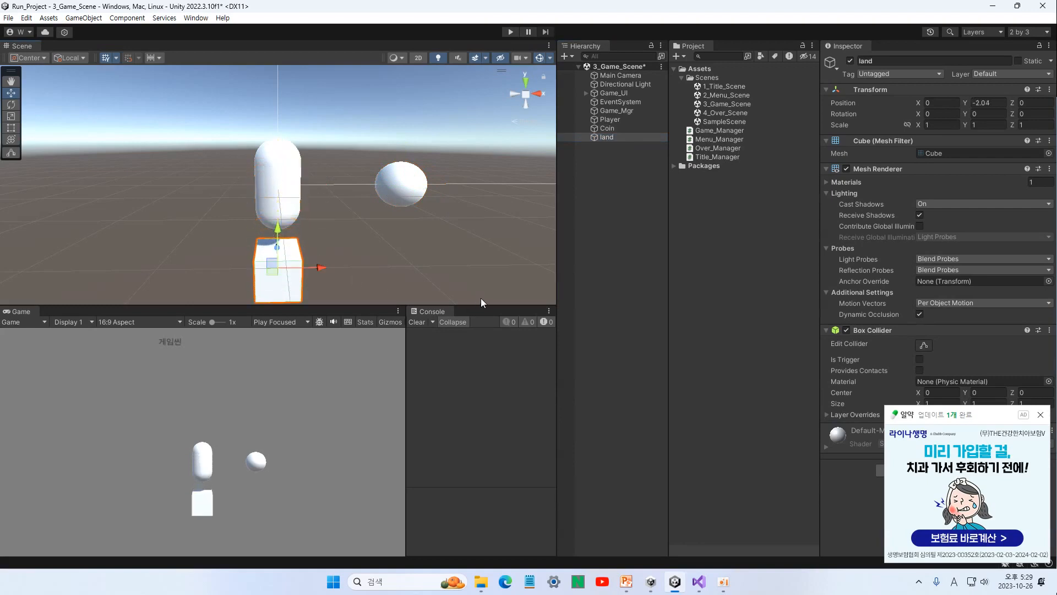
# Save the scene and stretch land beneath Player by setting its X scale to 10
pyautogui.hotkey('ctrl', 's')
pyautogui.click(613, 120)
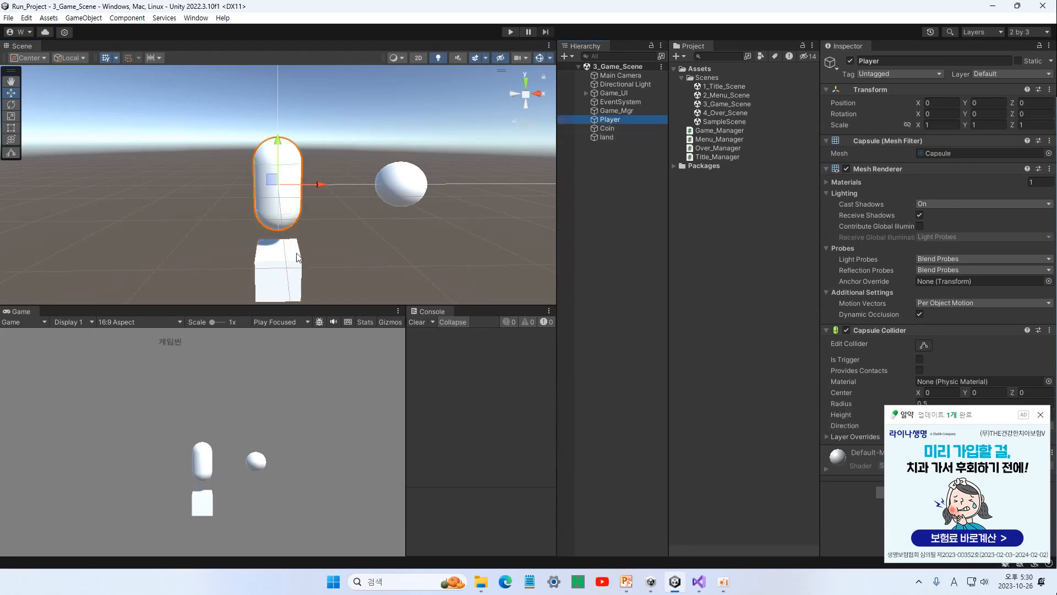
pyautogui.click(288, 287)
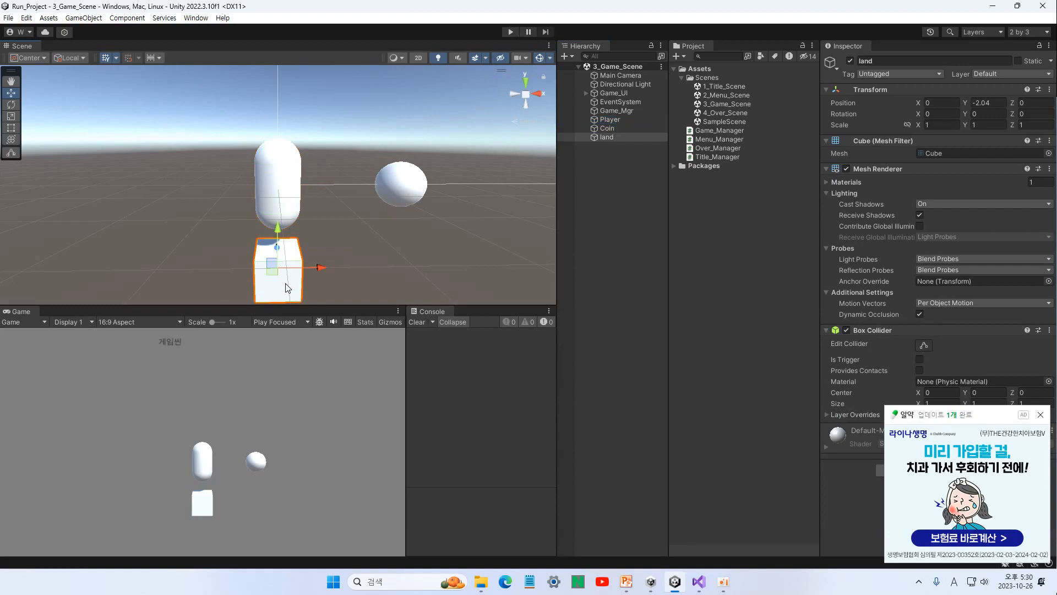
pyautogui.moveTo(346, 257); pyautogui.dragTo(320, 267, button='right')
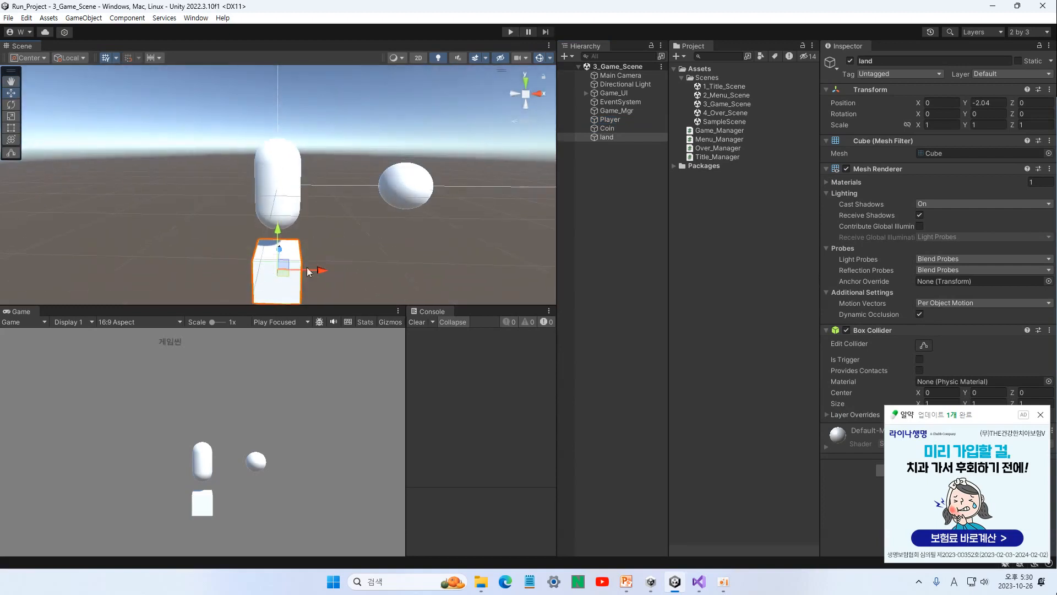
pyautogui.scroll(-3, 309, 262)
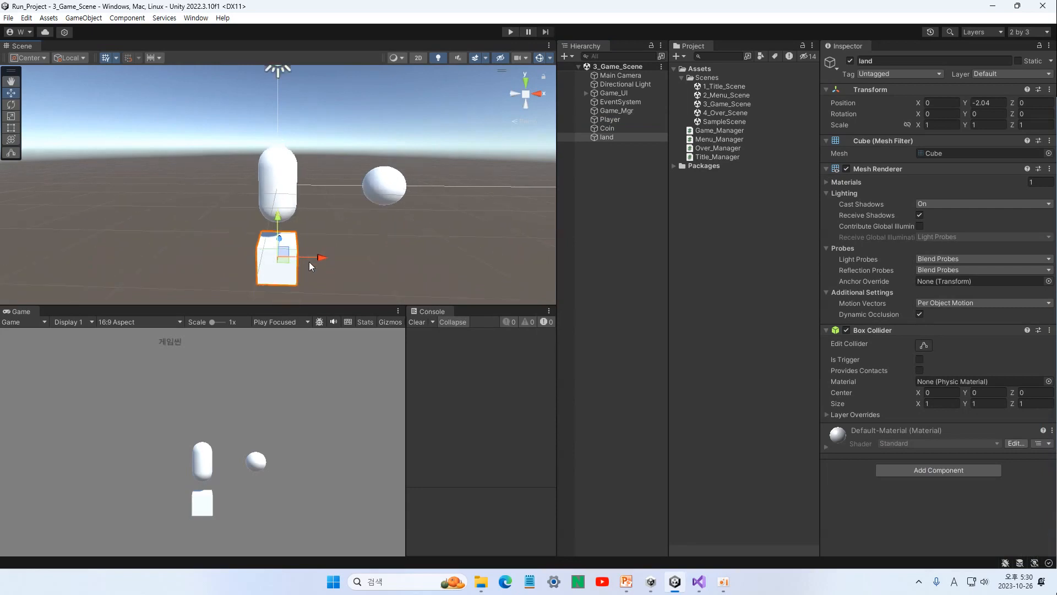
pyautogui.moveTo(312, 259); pyautogui.dragTo(325, 170, button='right')
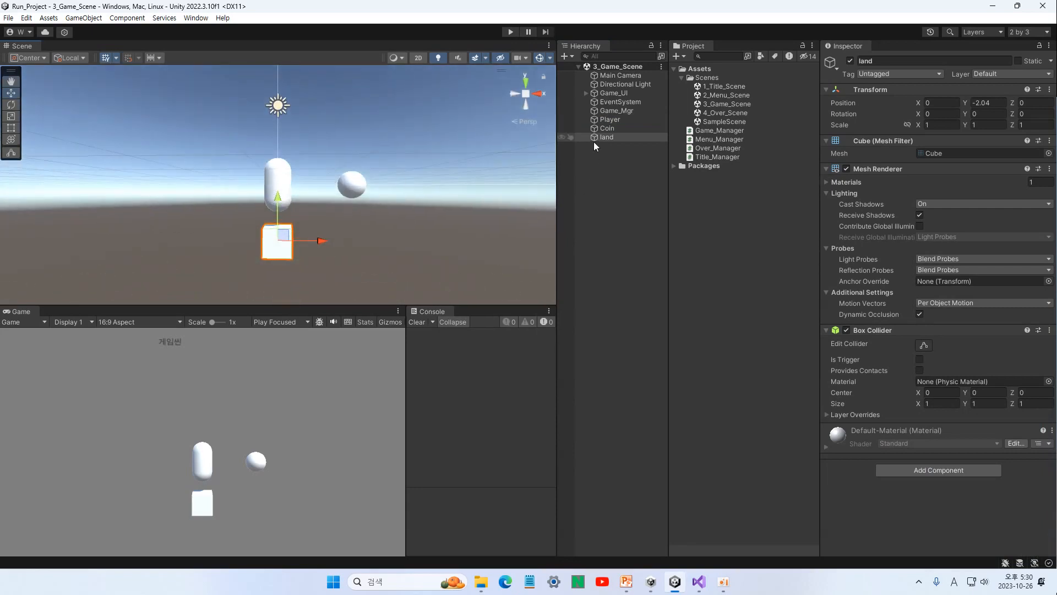
pyautogui.click(941, 124)
pyautogui.write('10')
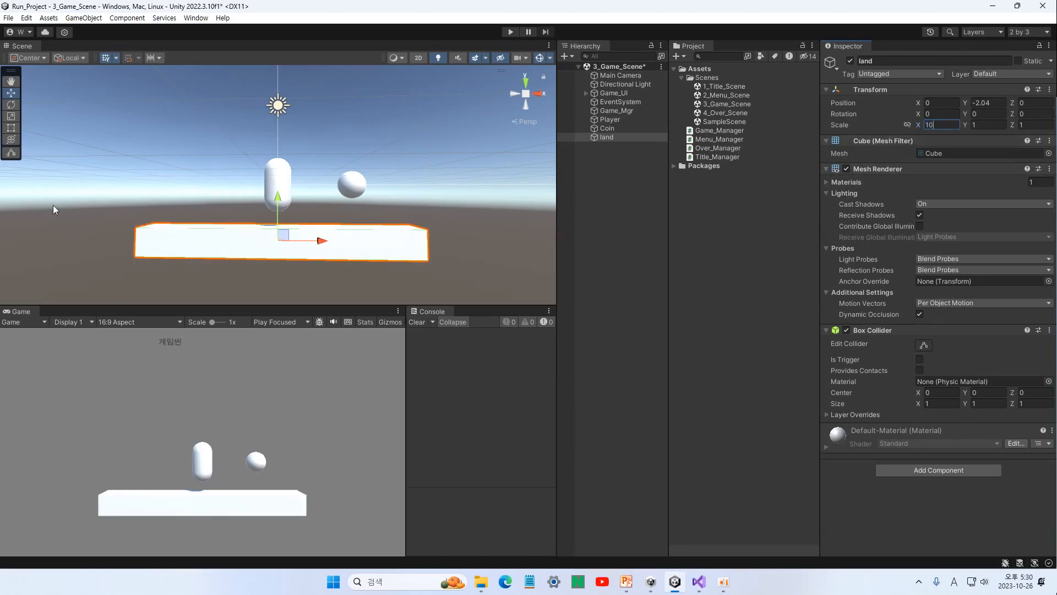
# Set land's Z scale to 3 and save the scene
pyautogui.keyDown('alt'); pyautogui.moveTo(104, 206); pyautogui.dragTo(395, 199); pyautogui.keyUp('alt')
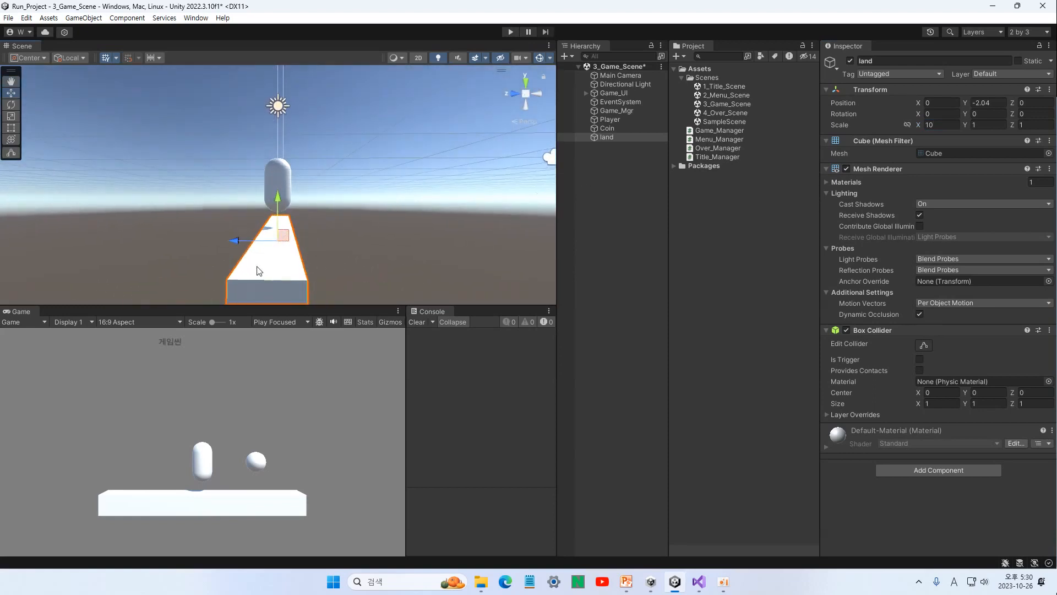
pyautogui.click(1022, 125)
pyautogui.write('2')
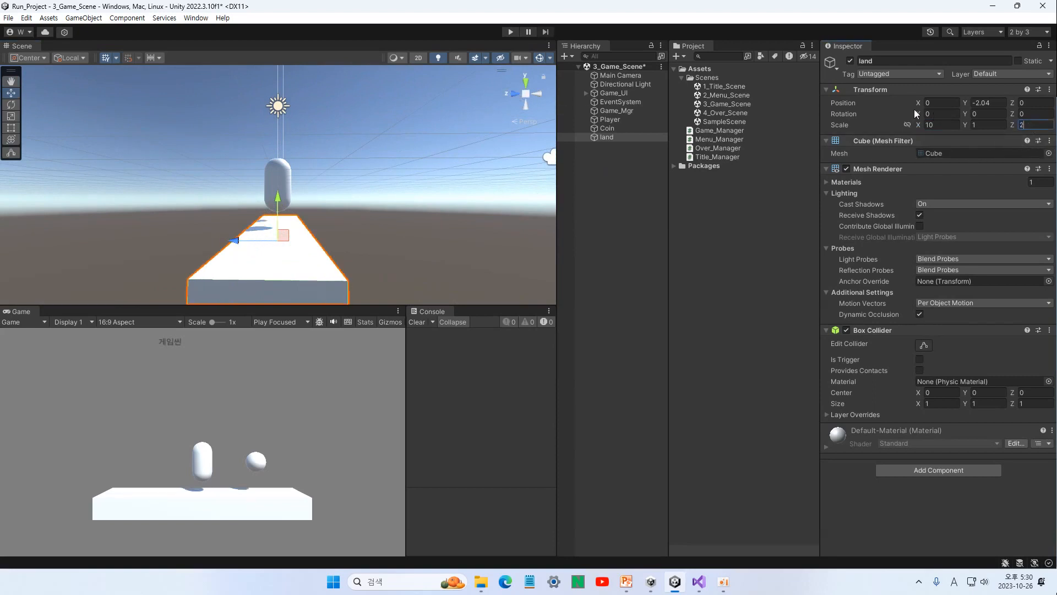
pyautogui.write('3')
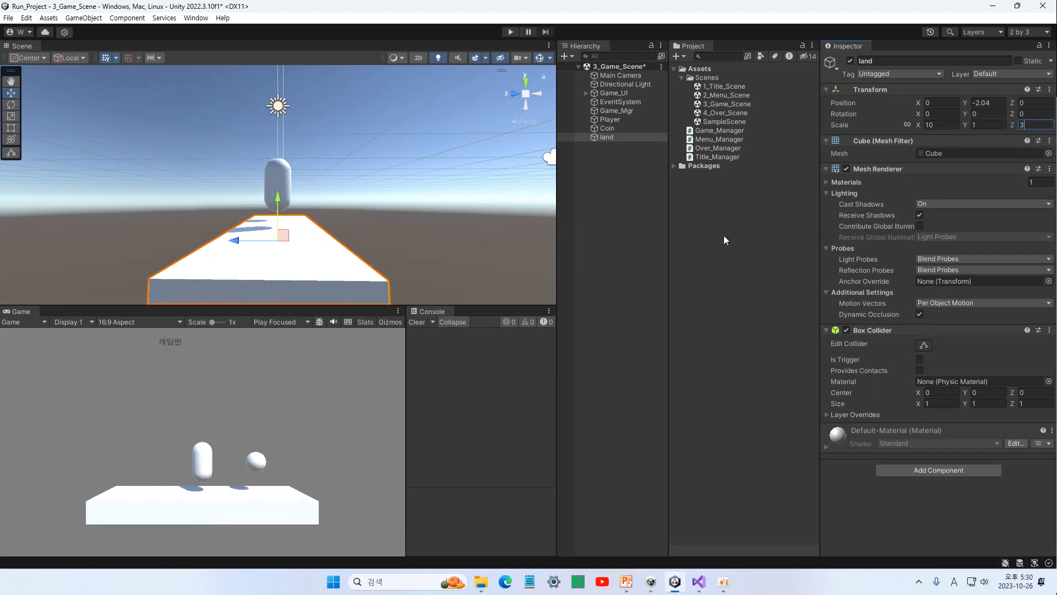
pyautogui.keyDown('alt'); pyautogui.moveTo(433, 208); pyautogui.dragTo(199, 239); pyautogui.keyUp('alt')
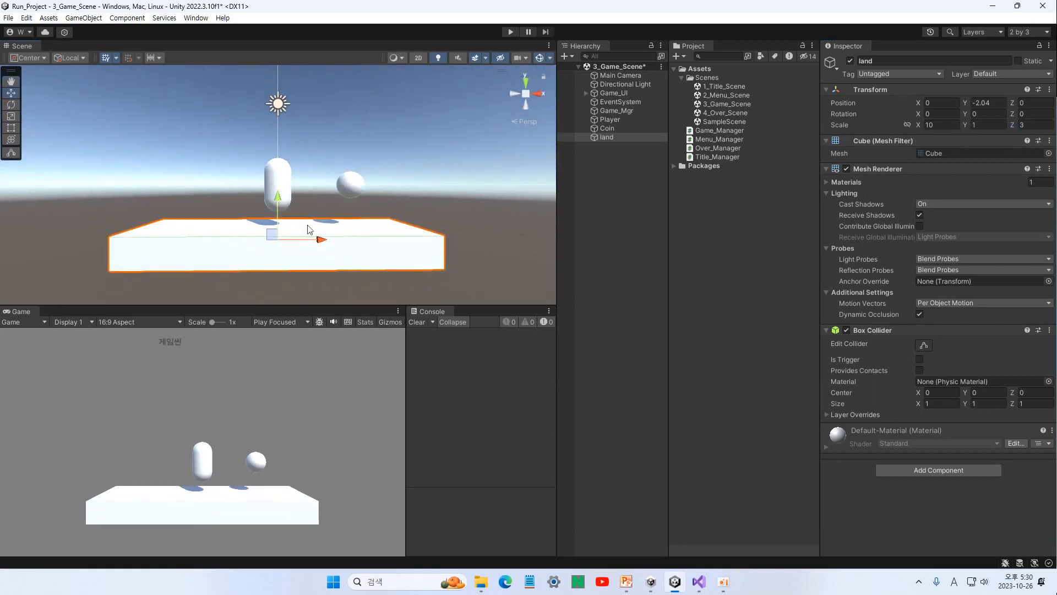
pyautogui.hotkey('ctrl', 's')
# Add a 3D plane to the scene
pyautogui.click(566, 57)
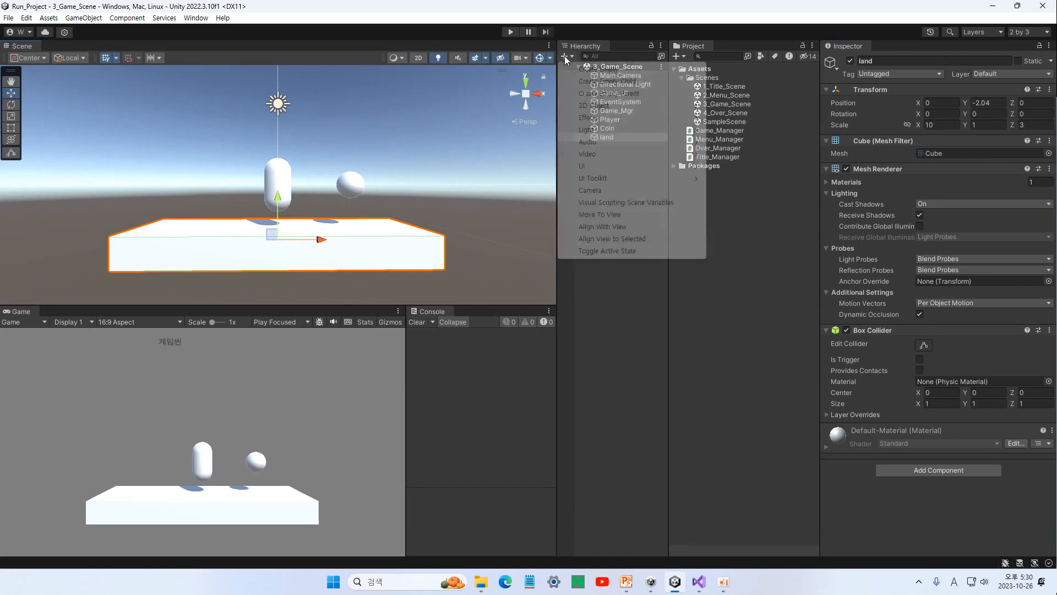
pyautogui.moveTo(590, 106)
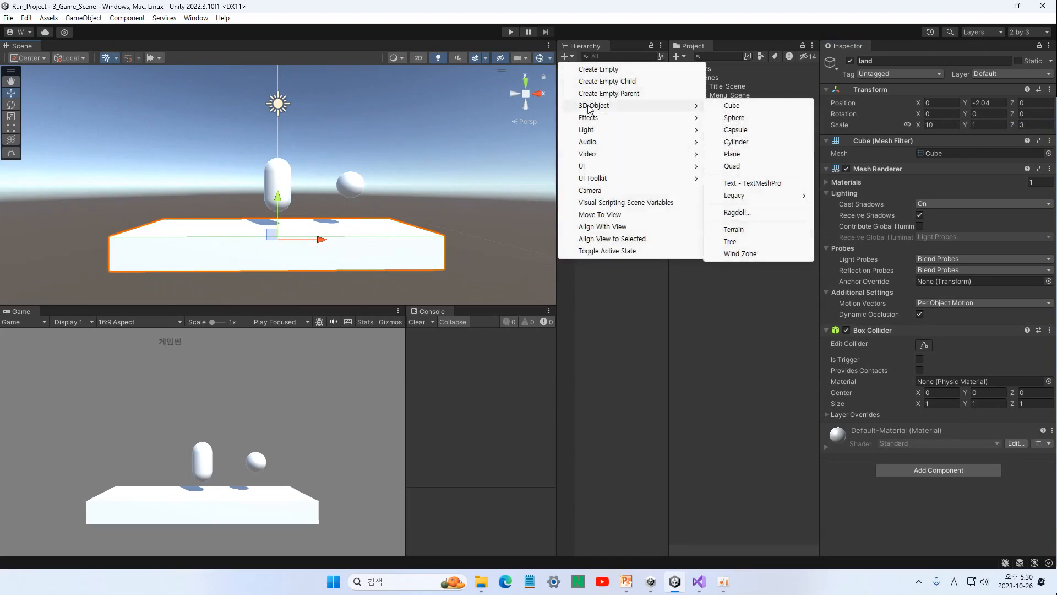
pyautogui.click(740, 156)
pyautogui.keyDown('alt'); pyautogui.moveTo(238, 125); pyautogui.dragTo(435, 224); pyautogui.keyUp('alt')
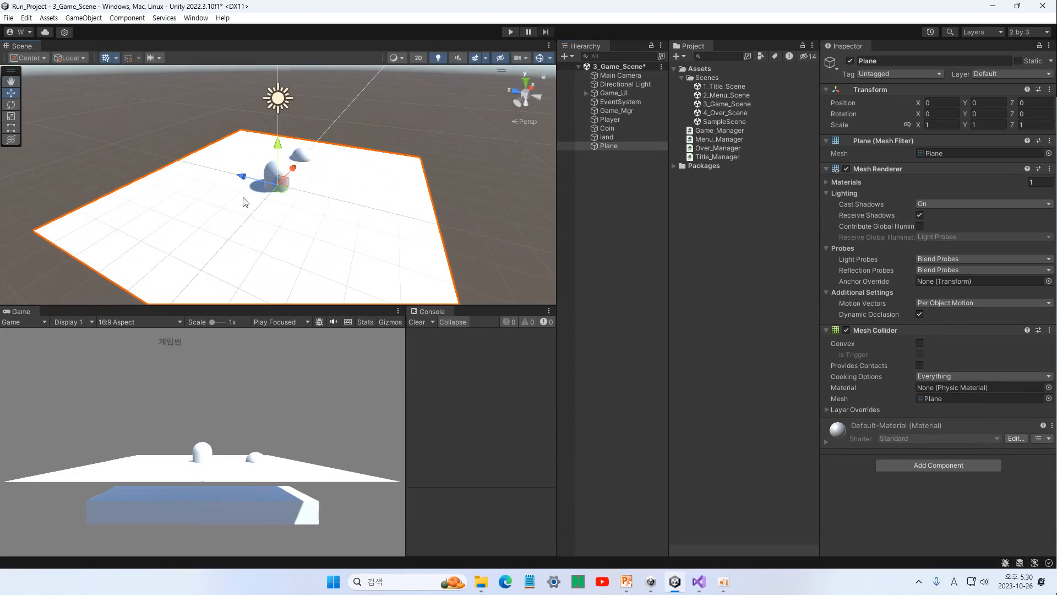
# Stand the plane upright with an X rotation of -90 and move it back behind Player to about Z 2.12
pyautogui.click(11, 104)
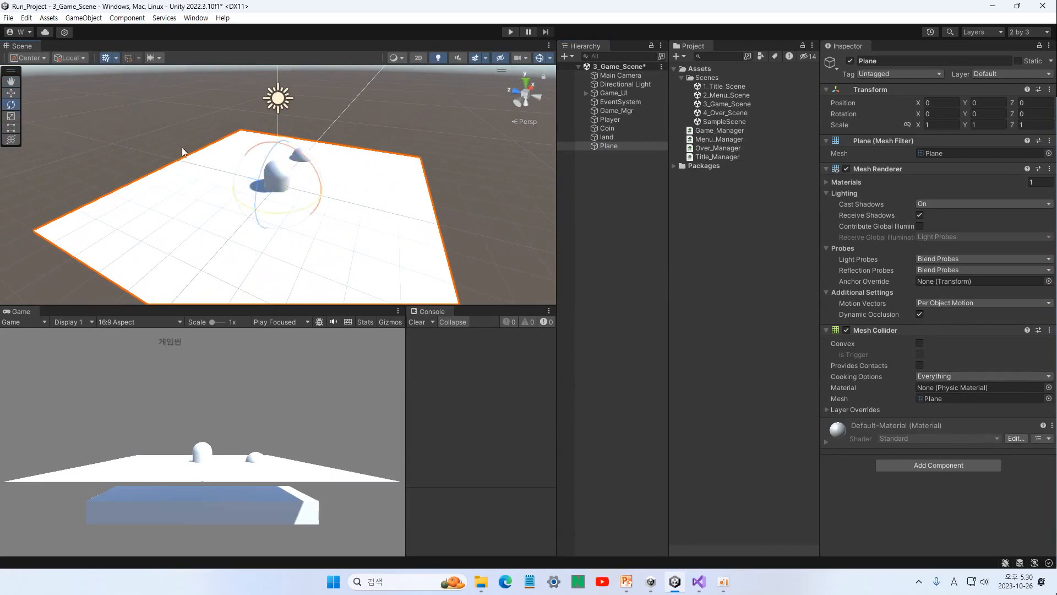
pyautogui.moveTo(302, 153); pyautogui.dragTo(319, 264)
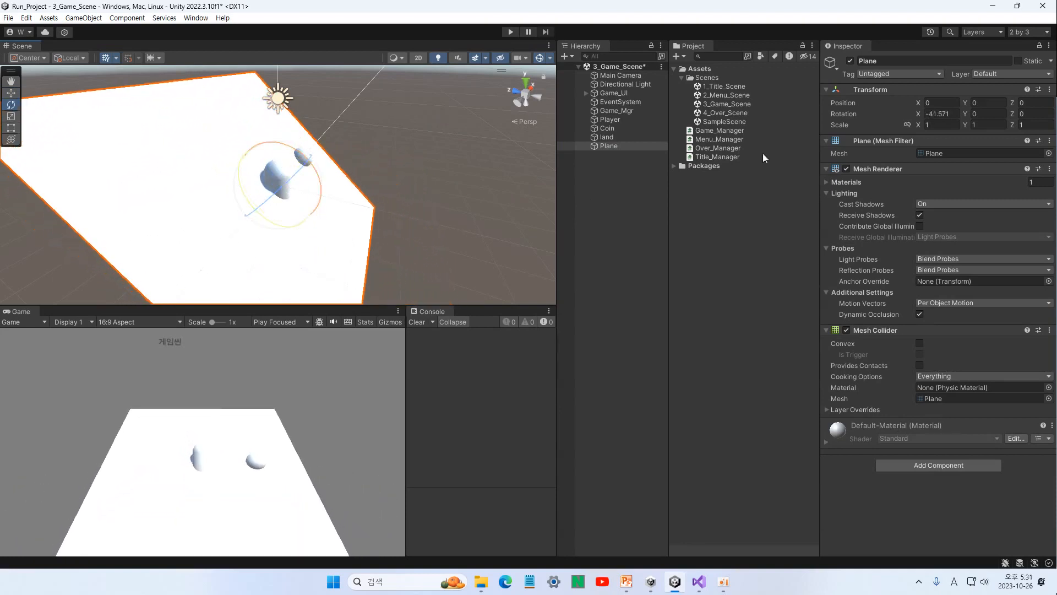
pyautogui.click(932, 114)
pyautogui.write('-90')
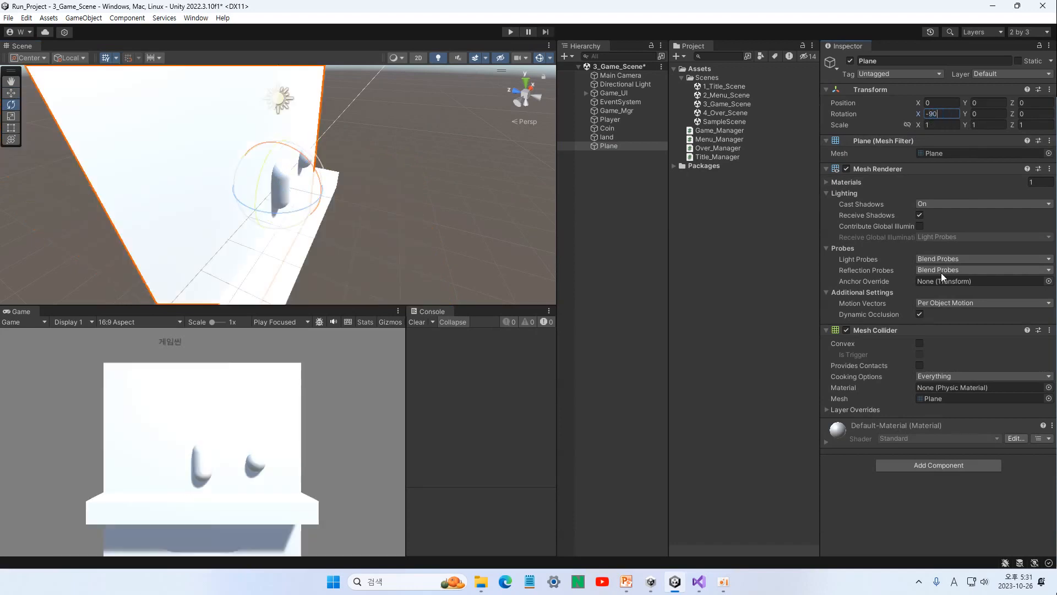
pyautogui.keyDown('alt'); pyautogui.moveTo(352, 223); pyautogui.dragTo(98, 217); pyautogui.keyUp('alt')
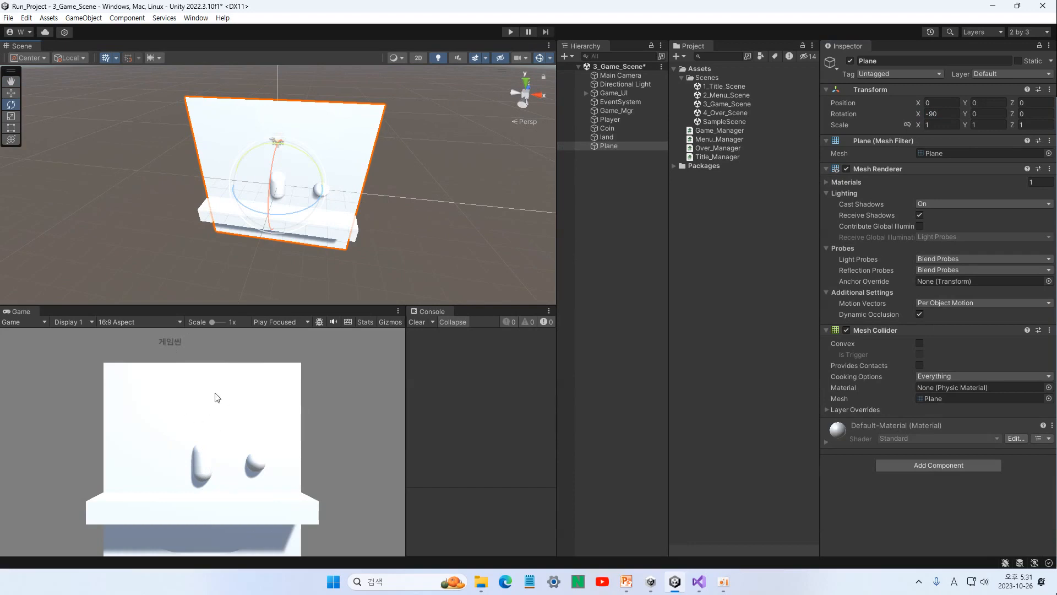
pyautogui.click(11, 93)
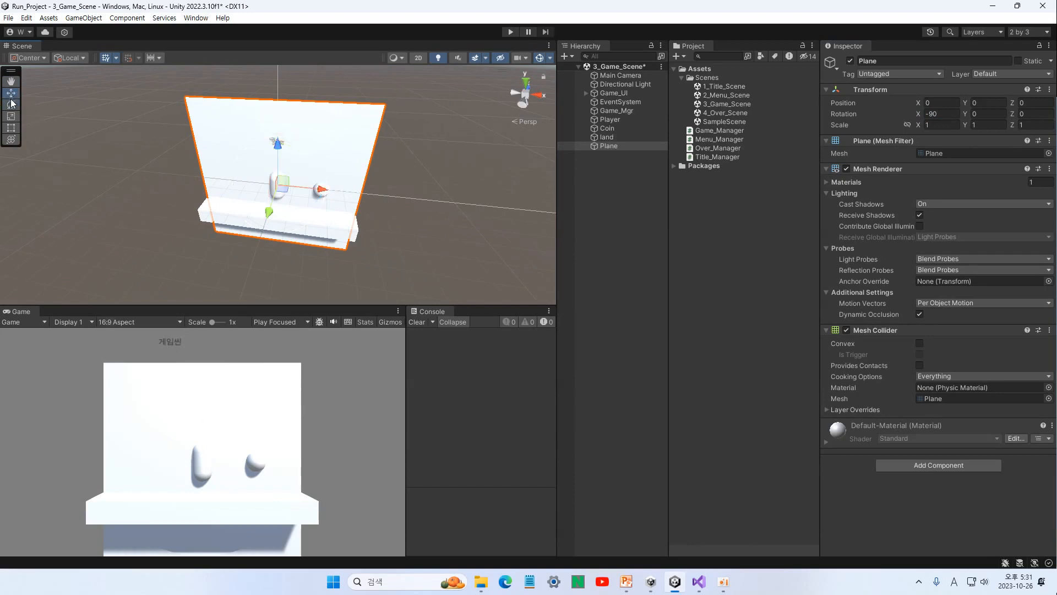
pyautogui.keyDown('alt'); pyautogui.moveTo(109, 154); pyautogui.dragTo(291, 201); pyautogui.keyUp('alt')
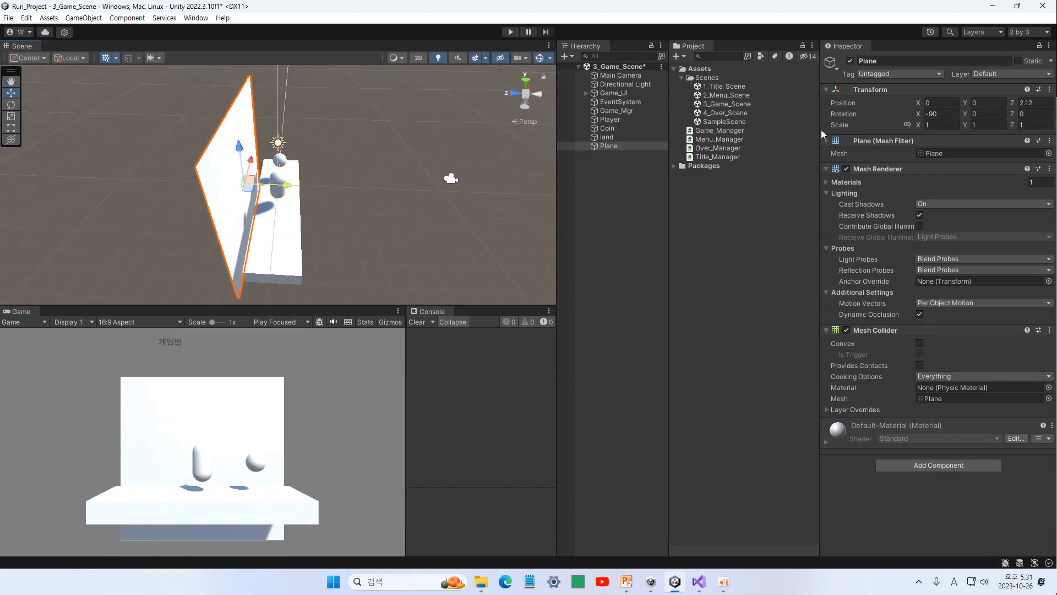
# Set the plane's scale to 2 on X, Y and Z and save the scene
pyautogui.click(946, 126)
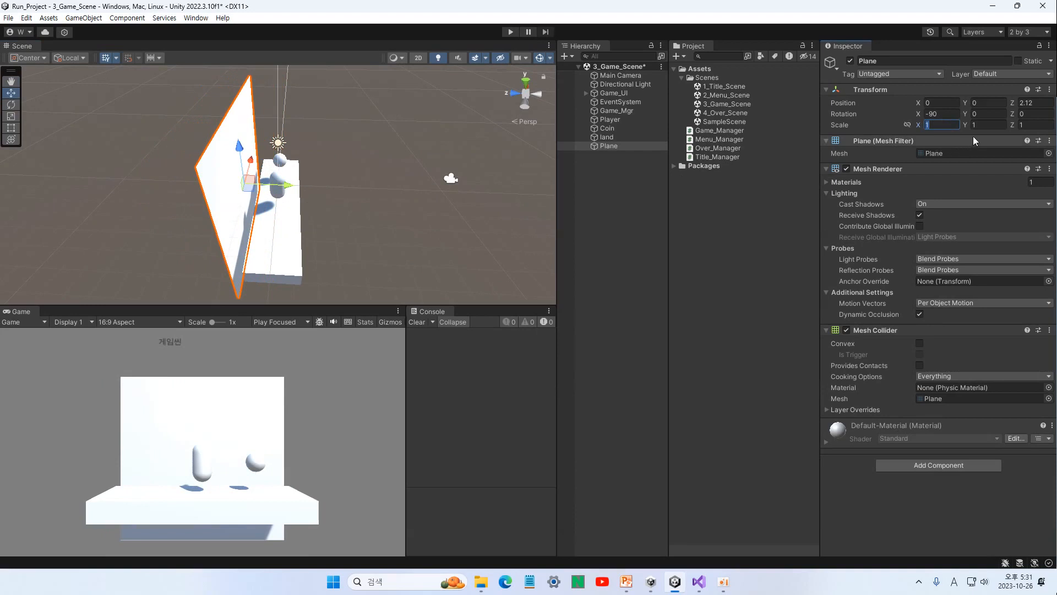
pyautogui.write('2')
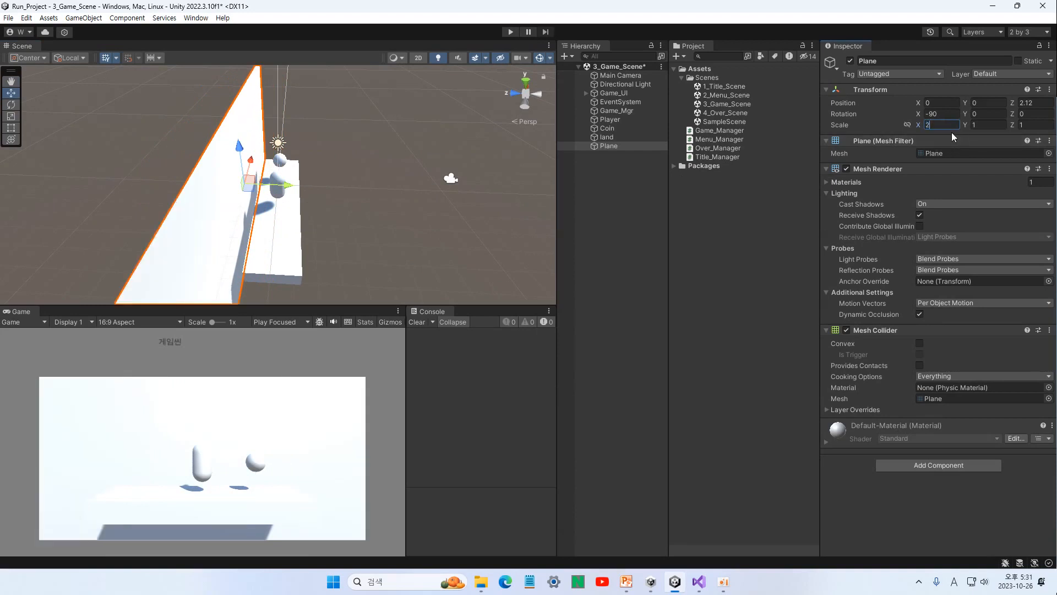
pyautogui.press('Tab')
pyautogui.write('2')
pyautogui.press('Tab')
pyautogui.write('2')
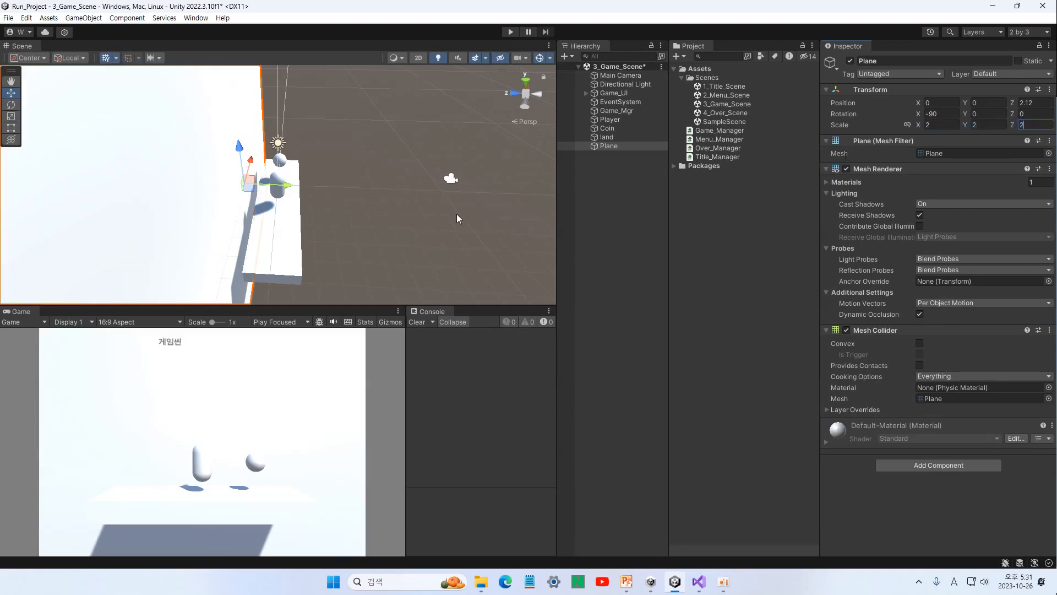
pyautogui.keyDown('alt'); pyautogui.moveTo(372, 188); pyautogui.dragTo(130, 99); pyautogui.keyUp('alt')
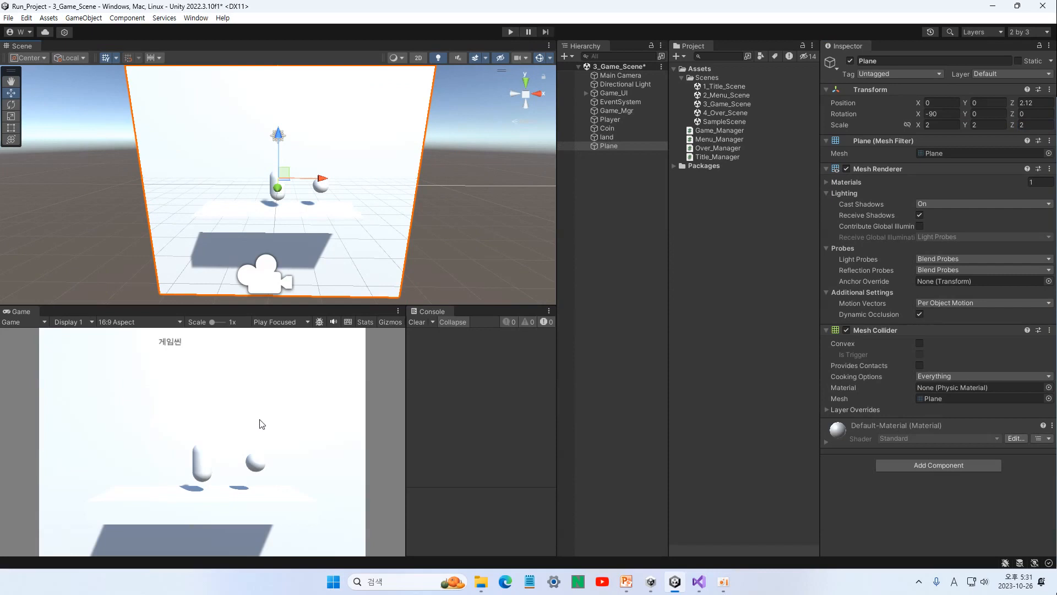
pyautogui.hotkey('ctrl', 's')
# Create a new material in the project assets and duplicate it twice
pyautogui.click(677, 56)
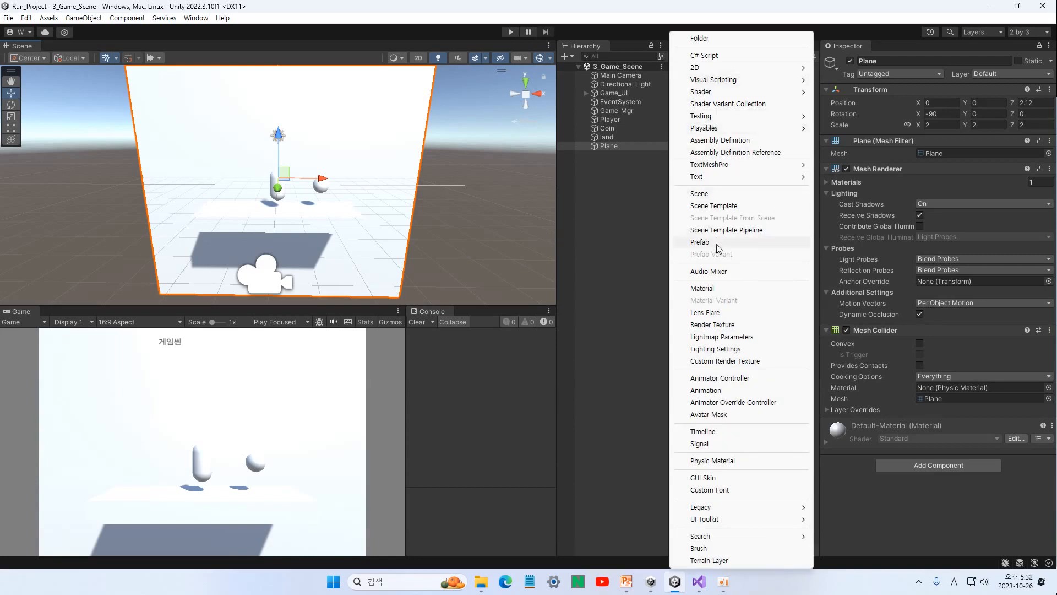
pyautogui.click(715, 288)
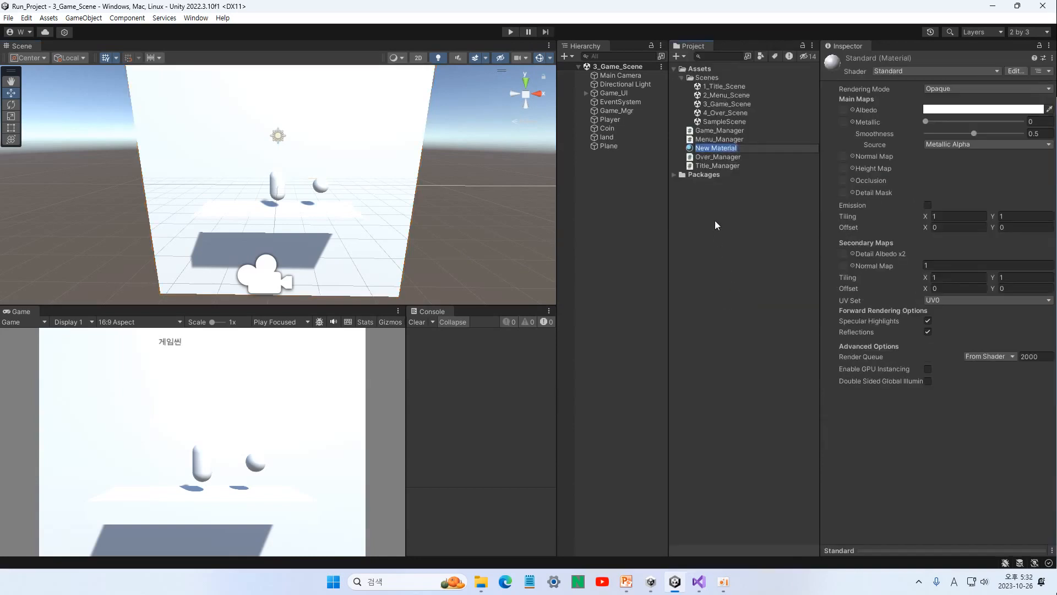
pyautogui.click(692, 153)
pyautogui.hotkey('ctrl', 'd')
pyautogui.hotkey('ctrl', 'd')
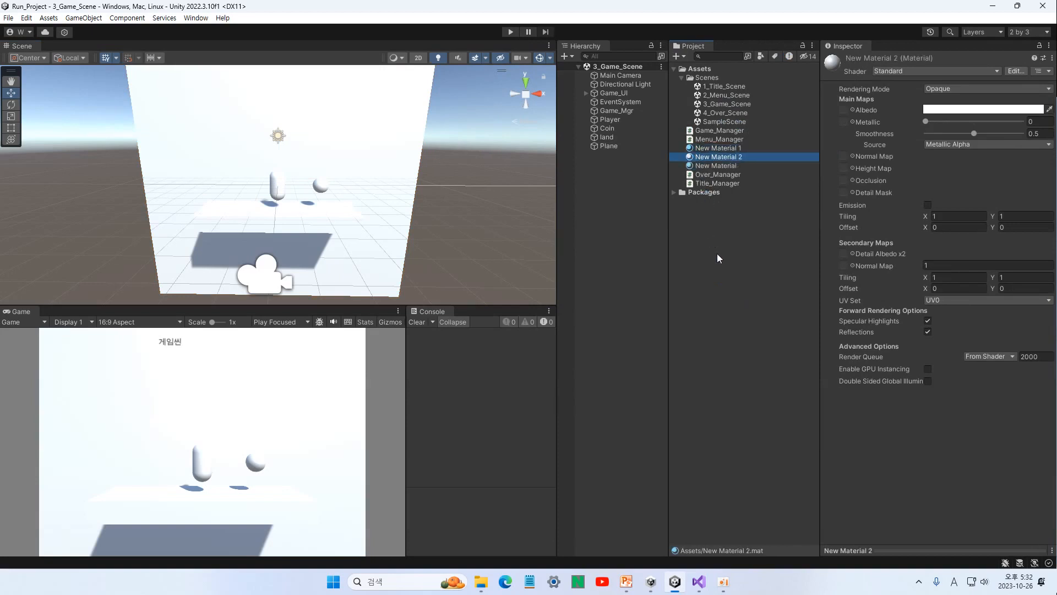
# Rename the New Material 1 asset as mat_player
pyautogui.click(717, 254)
pyautogui.click(717, 166)
pyautogui.click(716, 147)
pyautogui.click(716, 147)
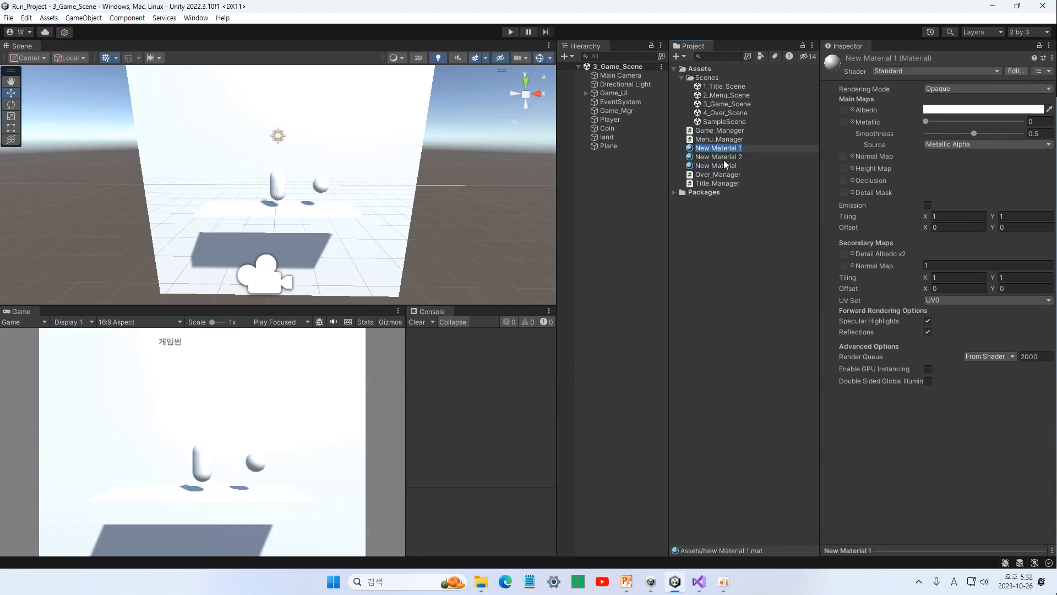
pyautogui.write('mat_player')
pyautogui.press('Return')
# Rename New Material 2 as mat_land and New Material as mat_coin
pyautogui.click(726, 157)
pyautogui.click(726, 158)
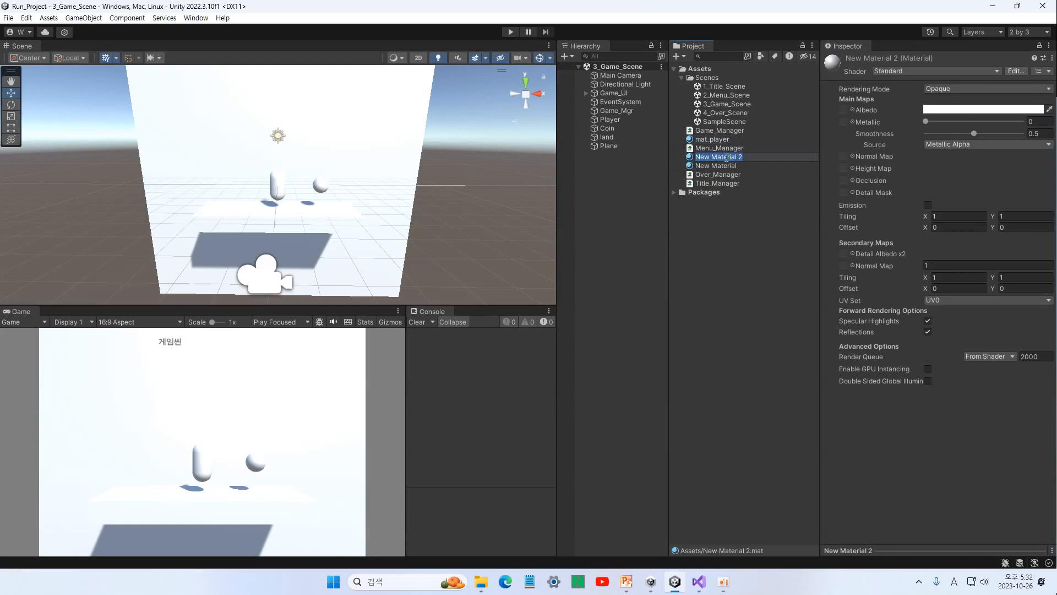
pyautogui.write('mat_land')
pyautogui.press('Return')
pyautogui.click(719, 167)
pyautogui.click(719, 167)
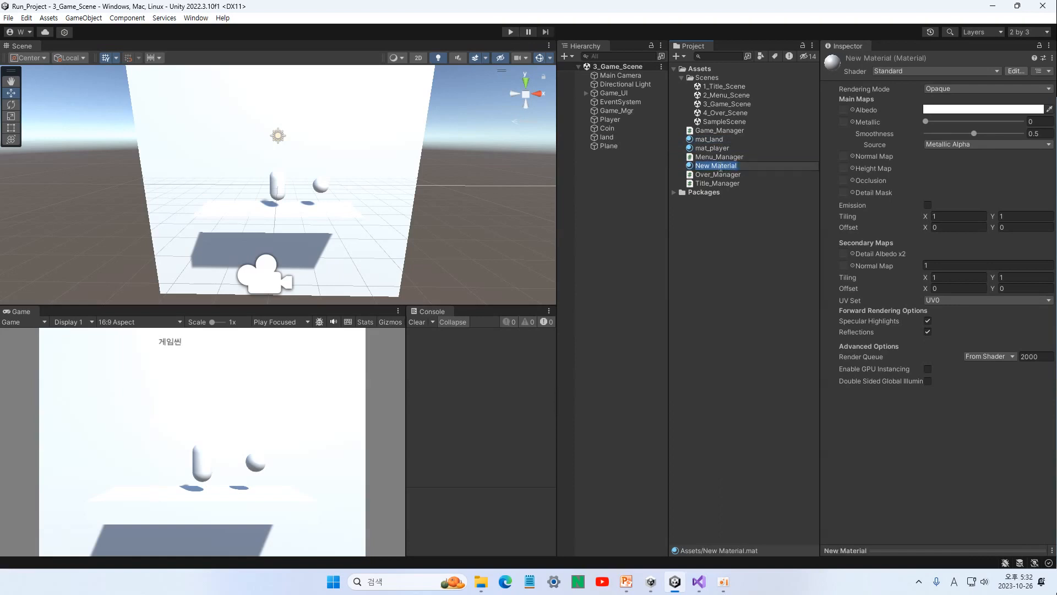
pyautogui.write('mat_coin')
pyautogui.press('Return')
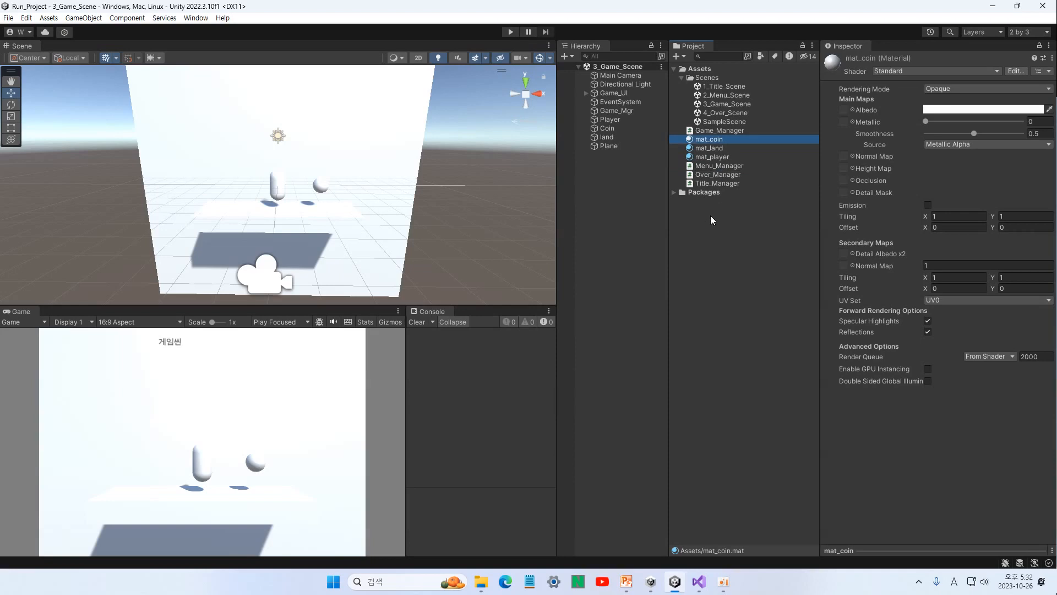
# Set the albedo colour of mat_player to light pink, F6BBE3
pyautogui.click(718, 155)
pyautogui.click(953, 109)
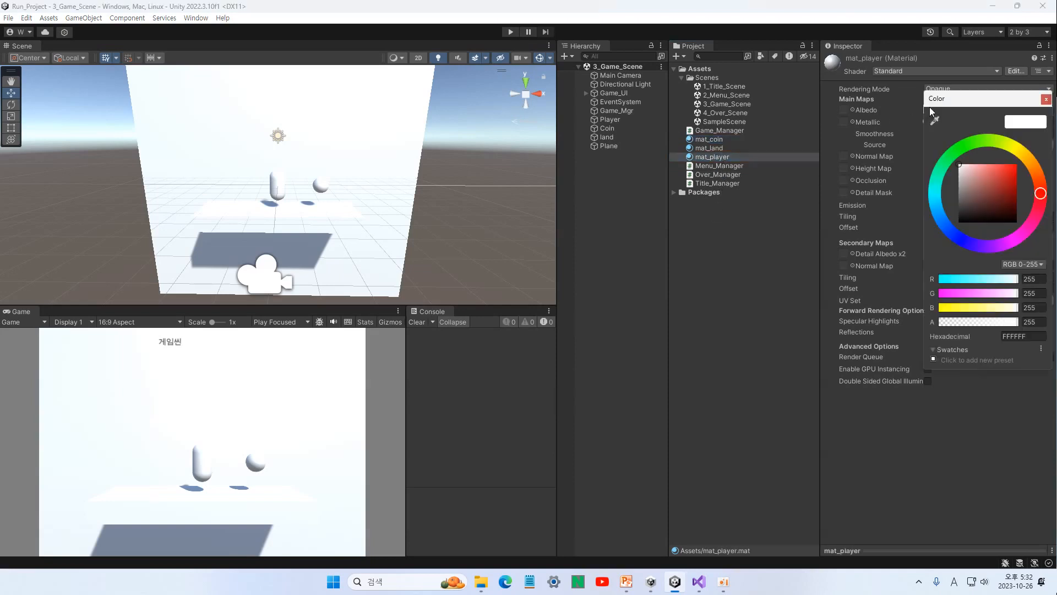
pyautogui.click(997, 171)
pyautogui.moveTo(1034, 218); pyautogui.dragTo(1032, 230)
pyautogui.moveTo(1002, 172); pyautogui.dragTo(974, 166)
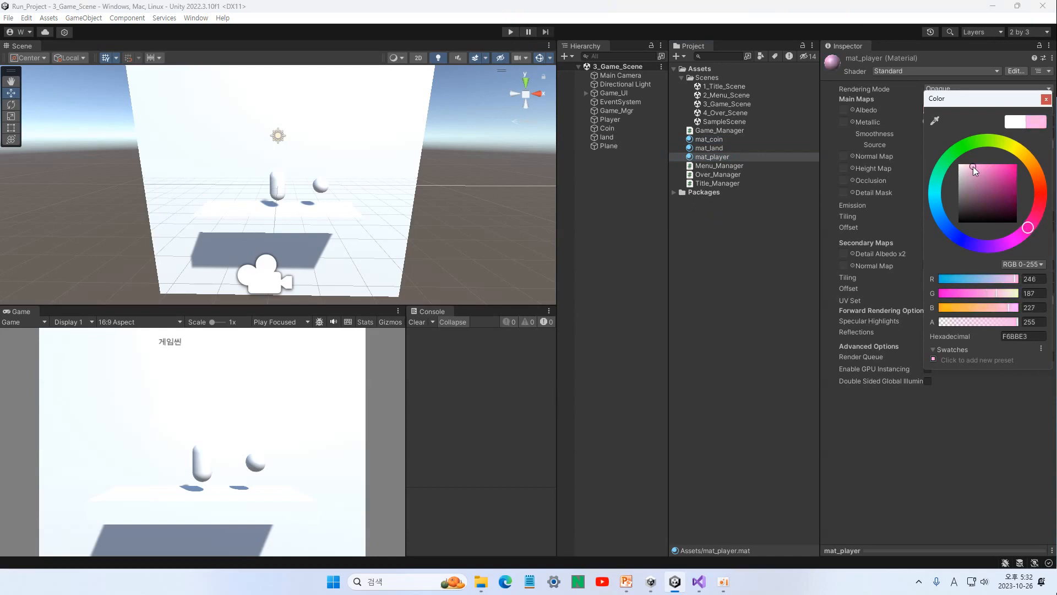
pyautogui.click(1045, 99)
# Apply the mat_player material to the Player object
pyautogui.click(709, 155)
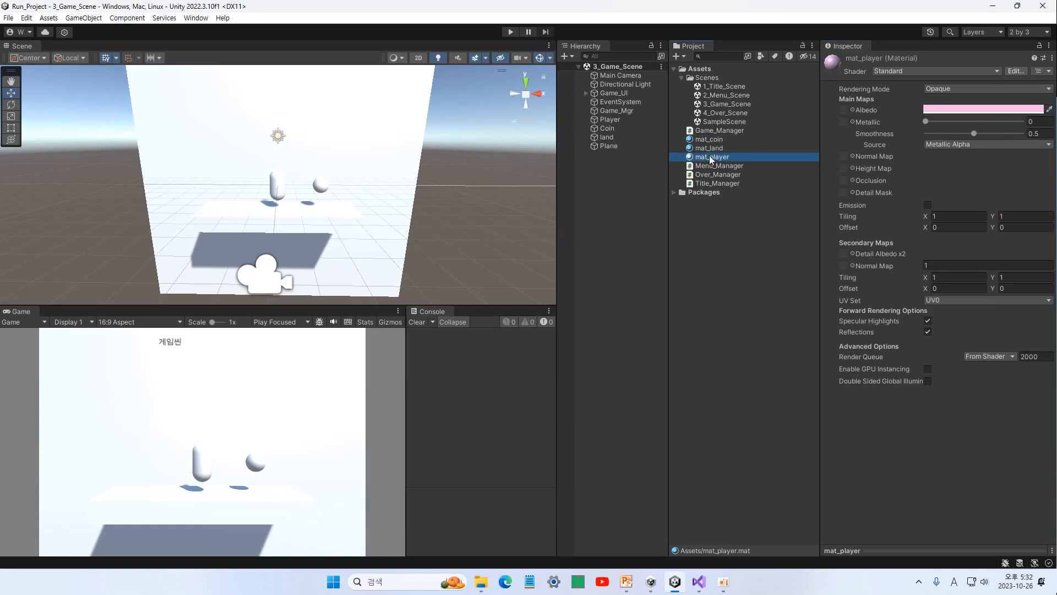
pyautogui.click(610, 120)
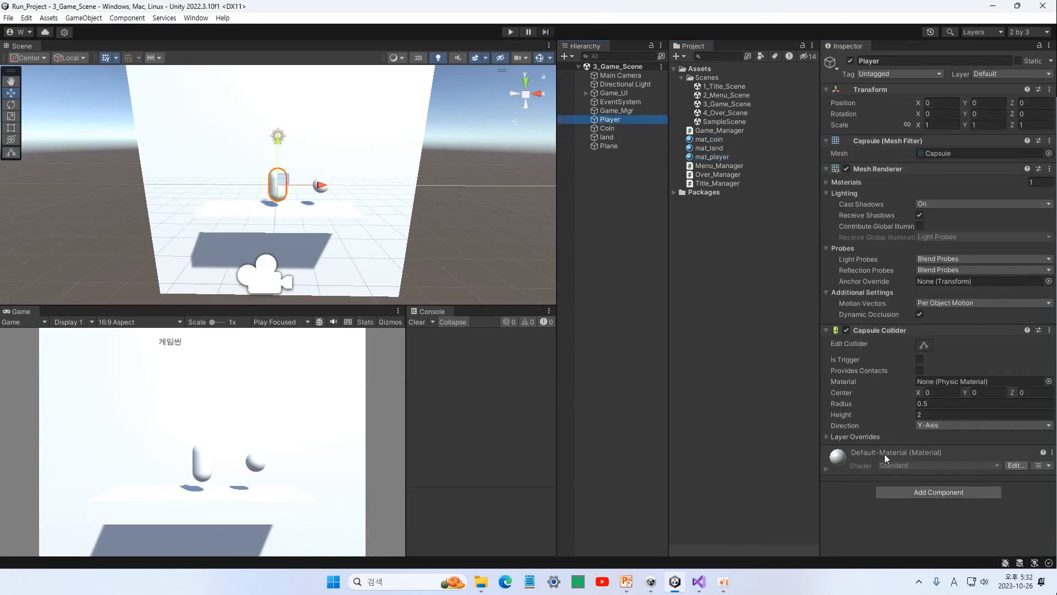
pyautogui.click(826, 472)
pyautogui.click(826, 469)
pyautogui.scroll(-5, 859, 435)
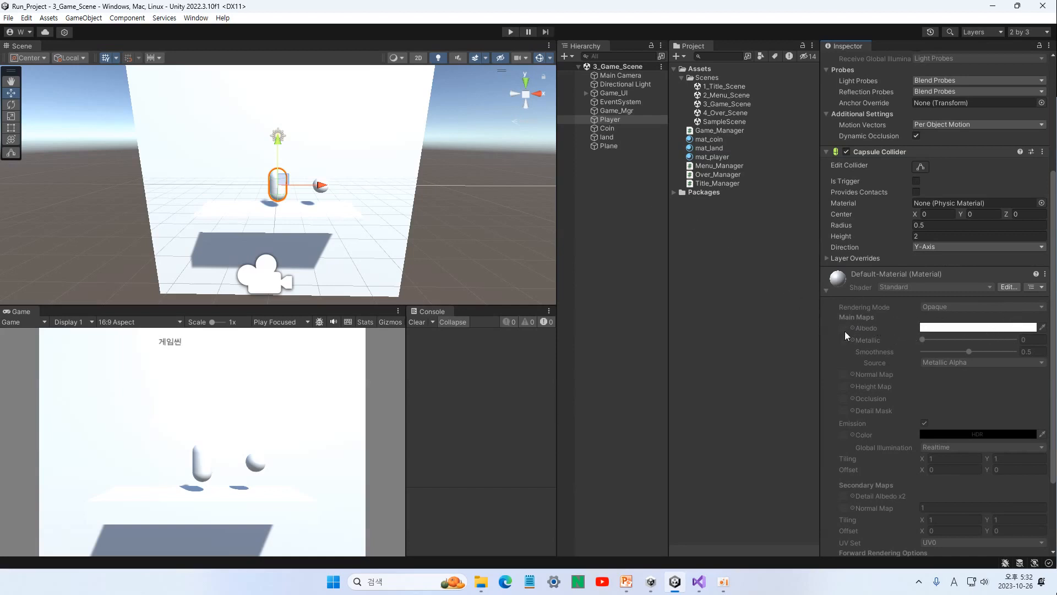
pyautogui.click(711, 223)
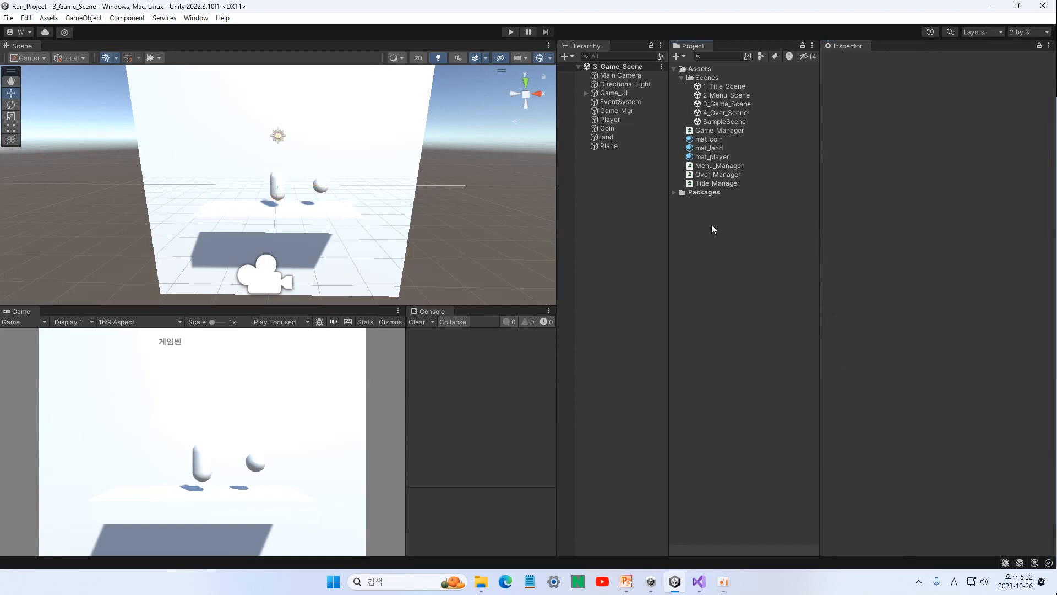
pyautogui.click(704, 141)
pyautogui.click(611, 120)
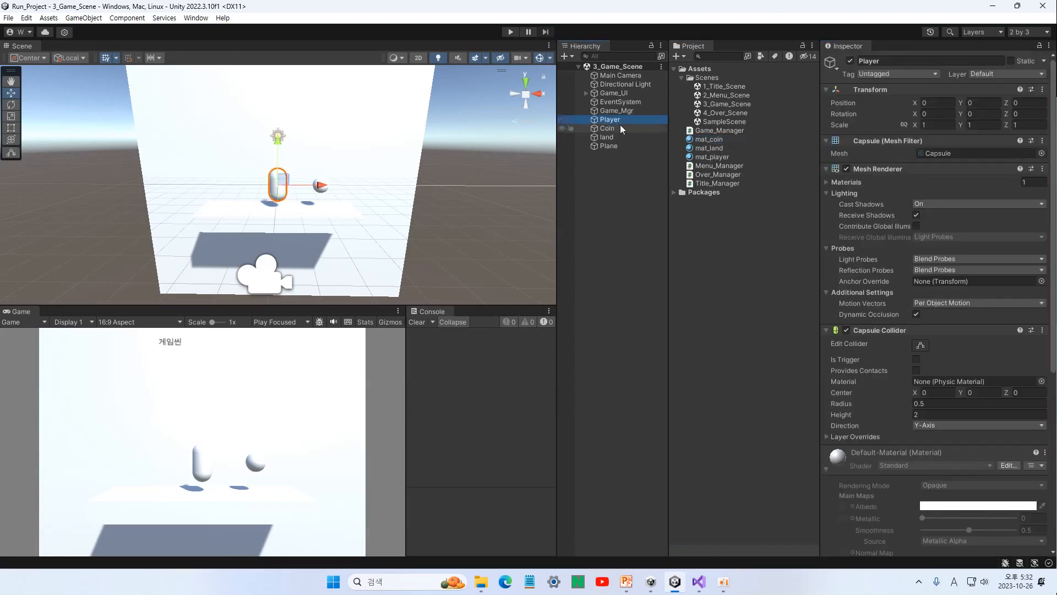
pyautogui.moveTo(710, 157); pyautogui.dragTo(612, 121)
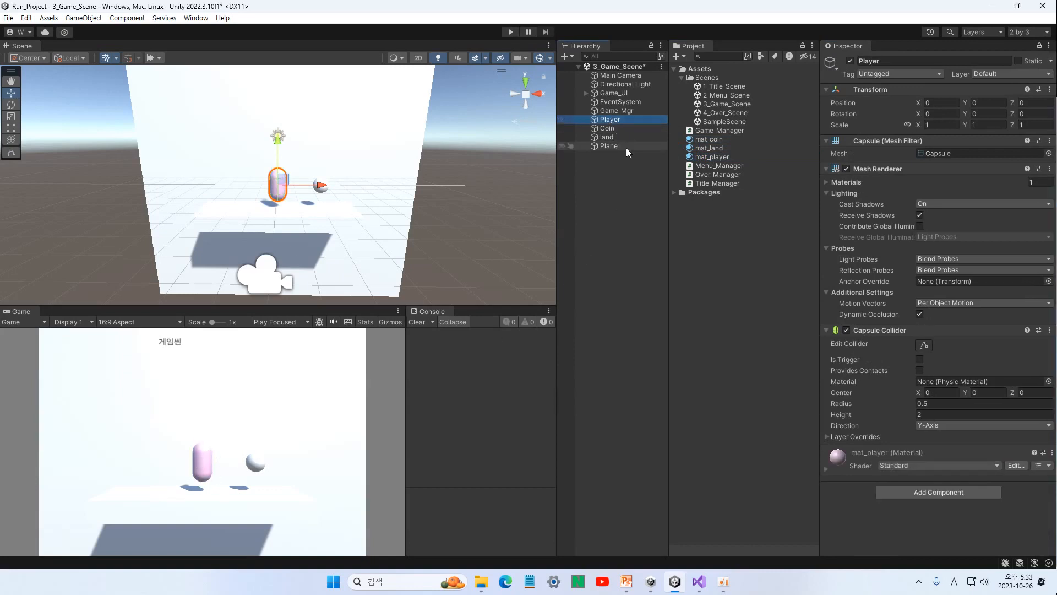
# Set the albedo colour of mat_land to light green and apply the material to the land object
pyautogui.click(696, 147)
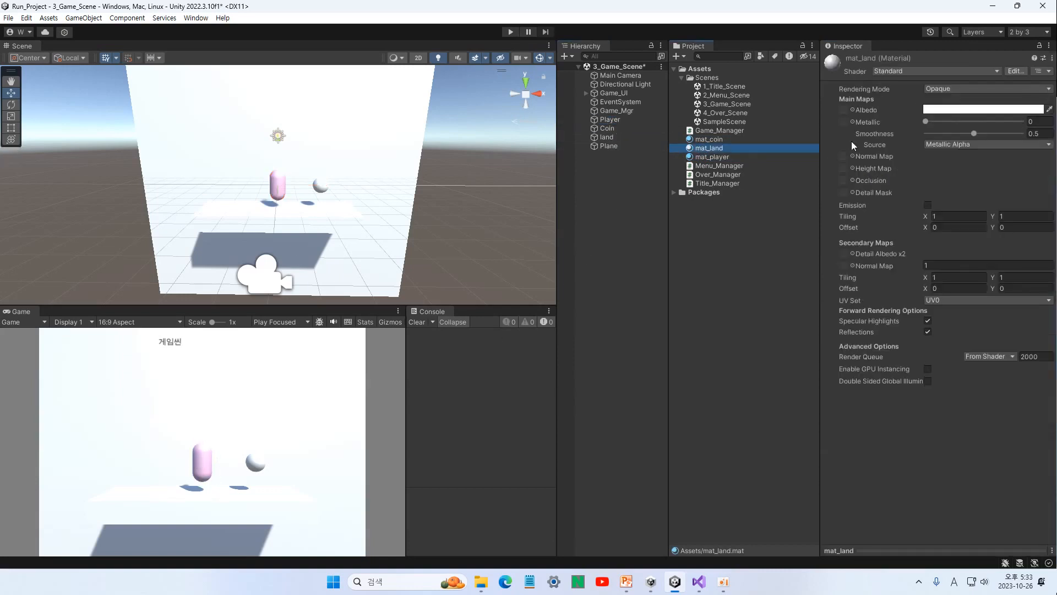
pyautogui.click(947, 110)
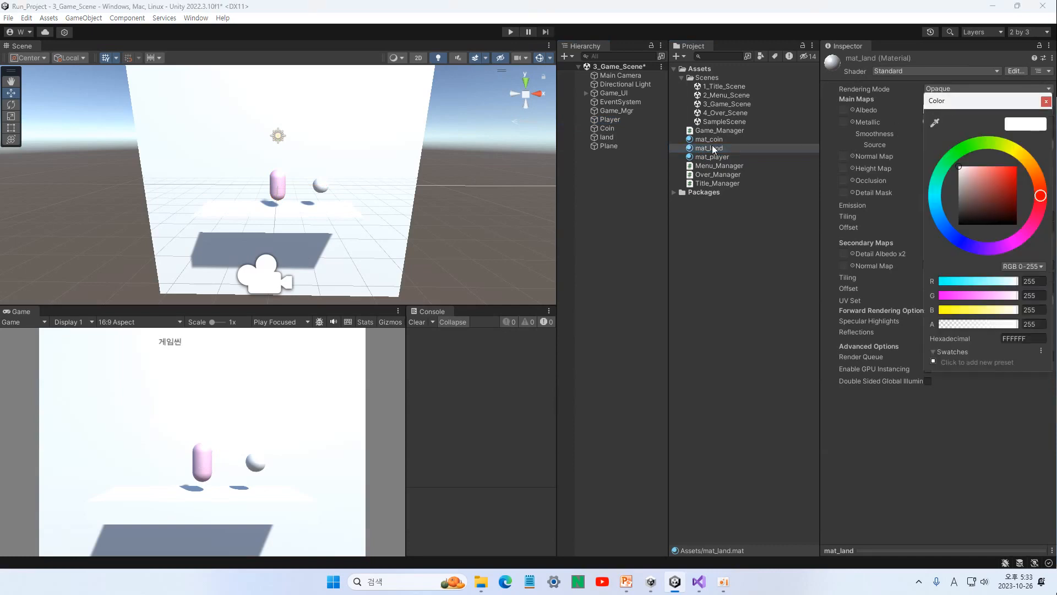
pyautogui.click(968, 147)
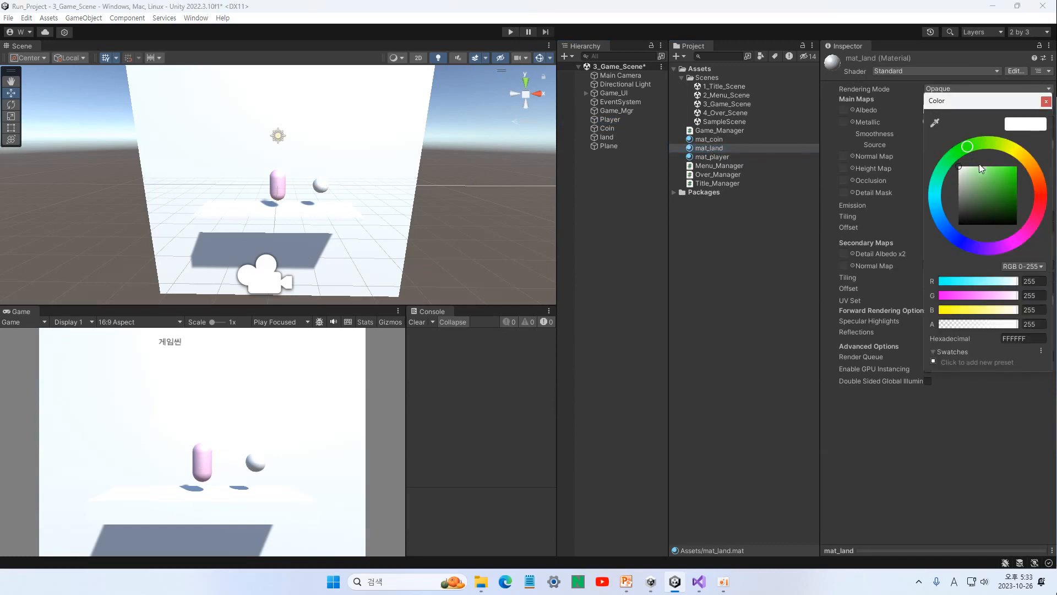
pyautogui.click(980, 171)
pyautogui.moveTo(980, 172); pyautogui.dragTo(977, 176)
pyautogui.click(1045, 101)
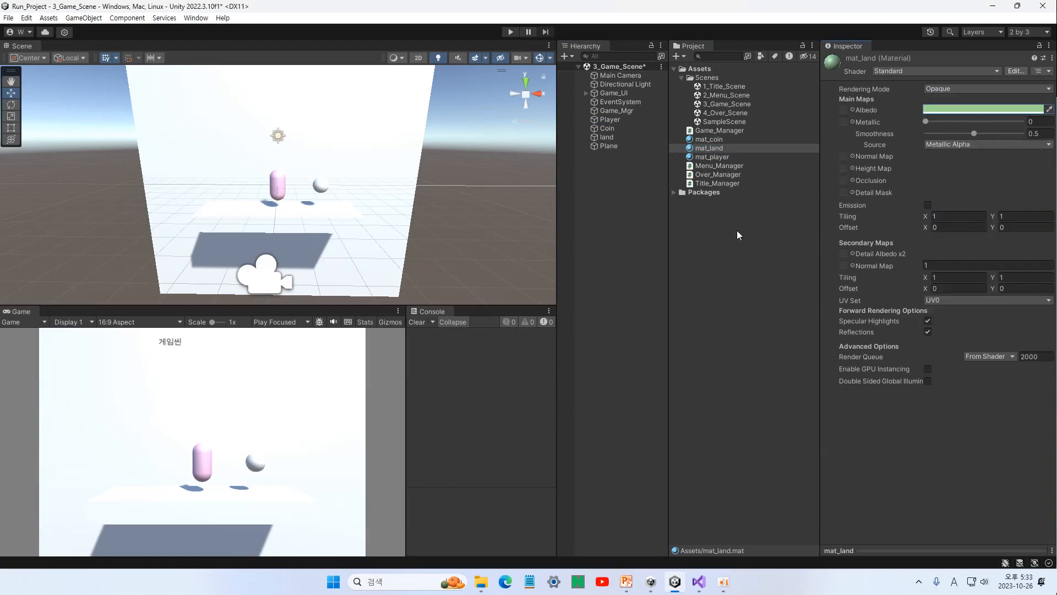
pyautogui.moveTo(703, 147); pyautogui.dragTo(605, 141)
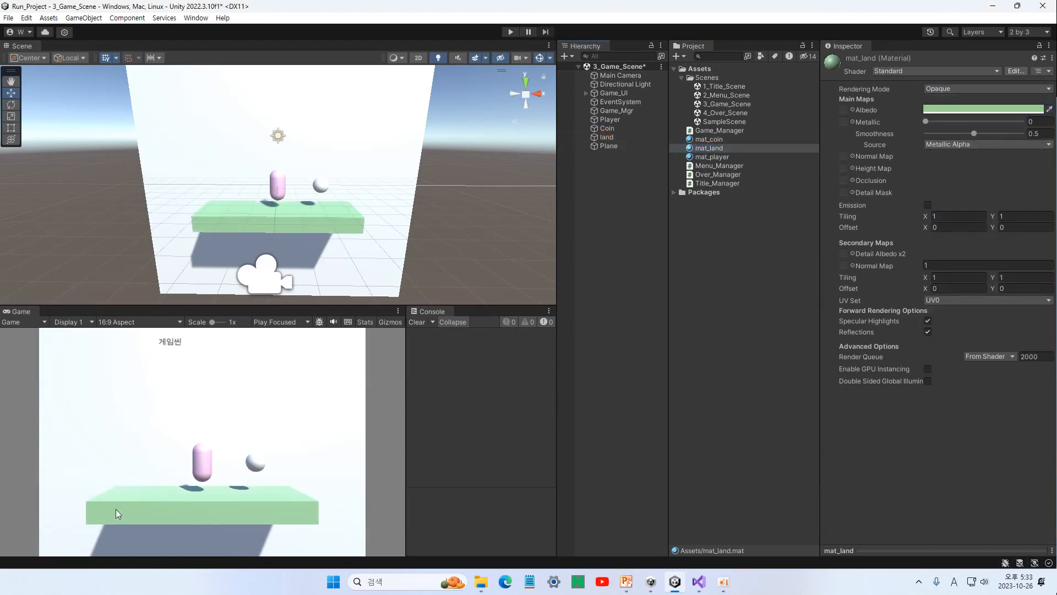
# Set the albedo colour of mat_coin to light yellow, F9FF70, and apply the material to the Coin object
pyautogui.click(715, 157)
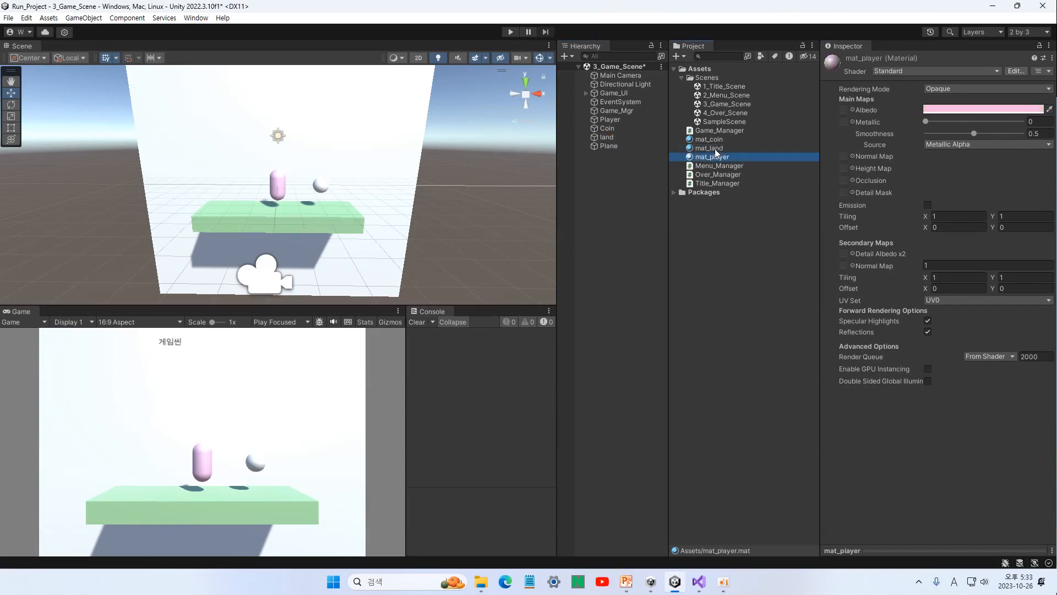
pyautogui.click(715, 149)
pyautogui.click(715, 140)
pyautogui.click(983, 109)
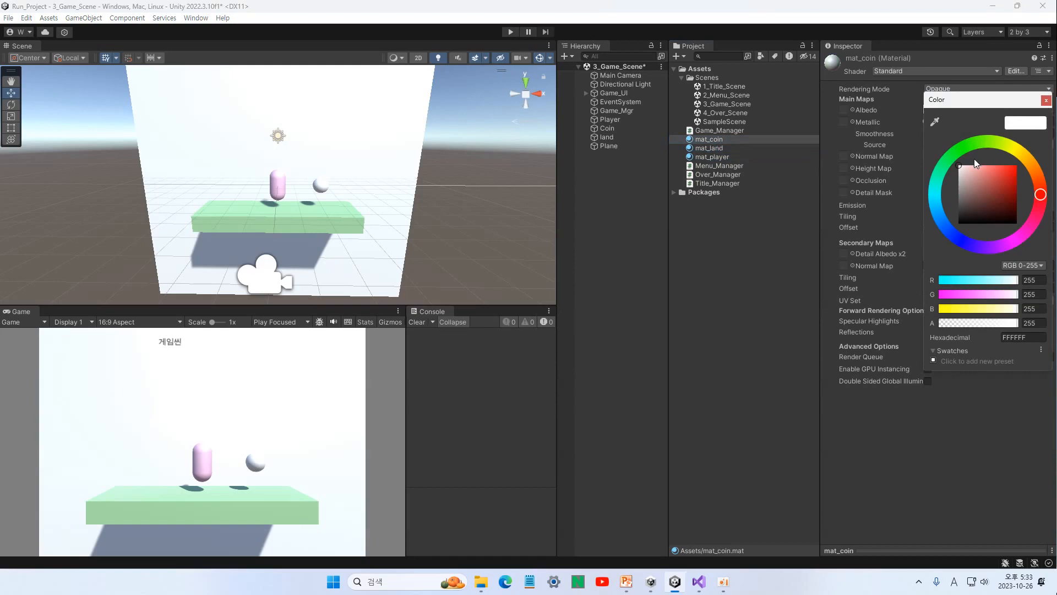
pyautogui.click(1013, 147)
pyautogui.moveTo(1012, 169); pyautogui.dragTo(993, 164)
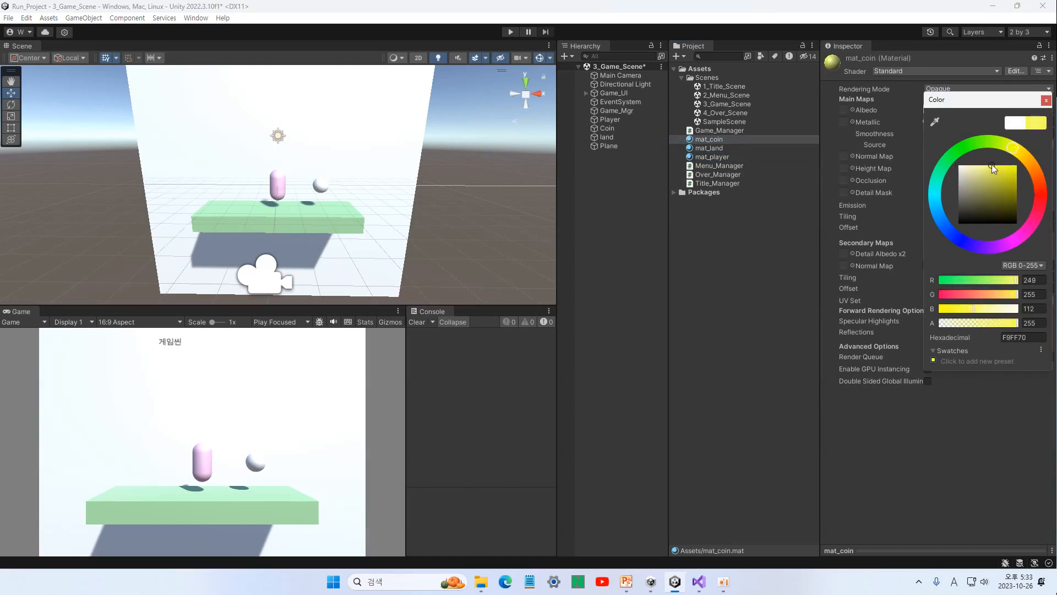
pyautogui.click(1046, 99)
pyautogui.moveTo(706, 141); pyautogui.dragTo(606, 128)
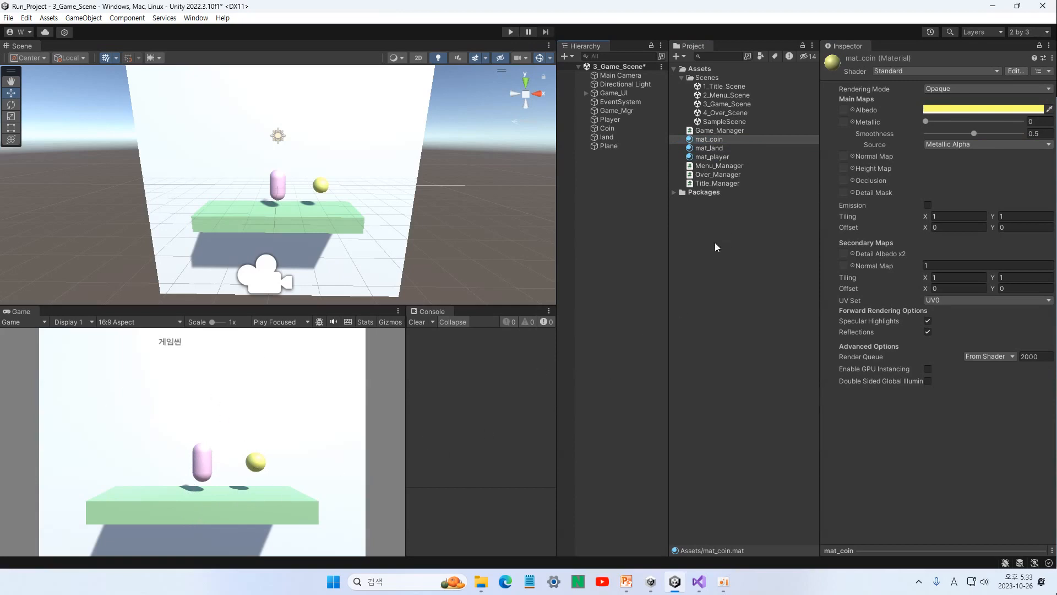
# Duplicate the mat_player material and rename the copy as mat_sky
pyautogui.click(716, 157)
pyautogui.hotkey('ctrl', 'd')
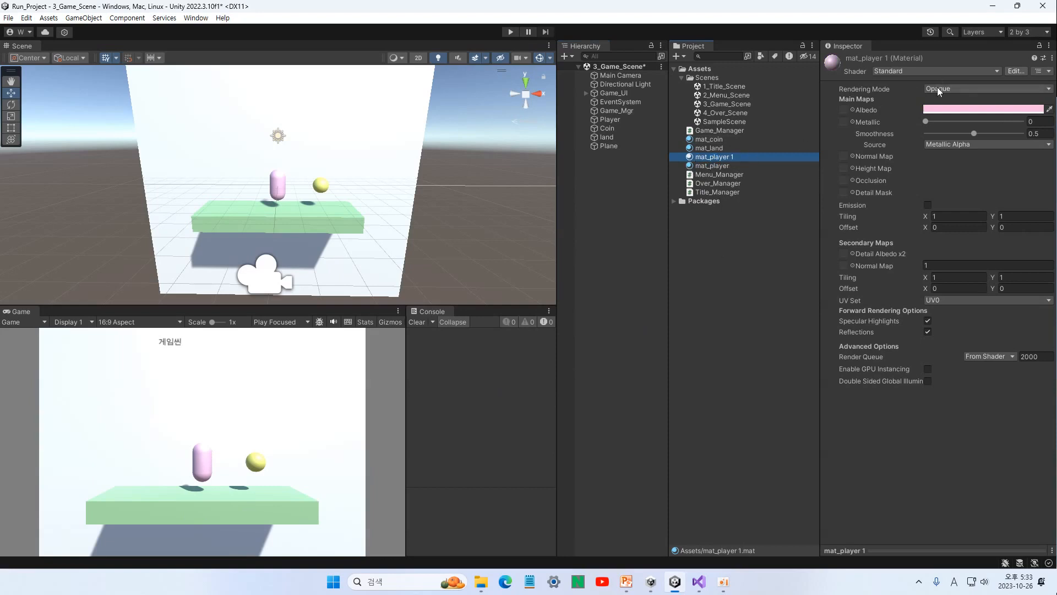
pyautogui.click(722, 157)
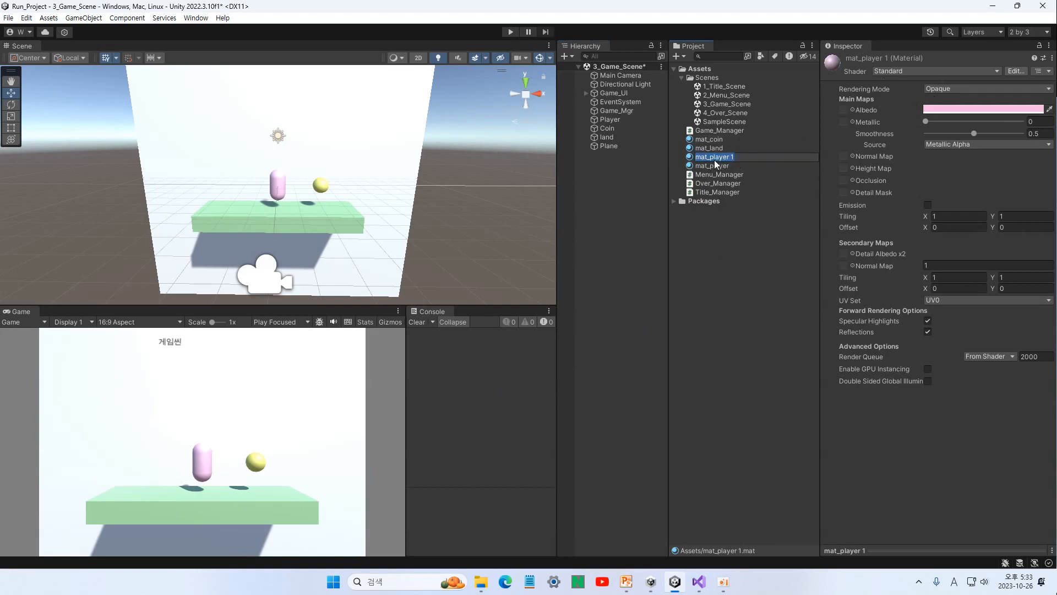
pyautogui.moveTo(709, 156); pyautogui.dragTo(751, 157)
pyautogui.write('sky')
pyautogui.press('Return')
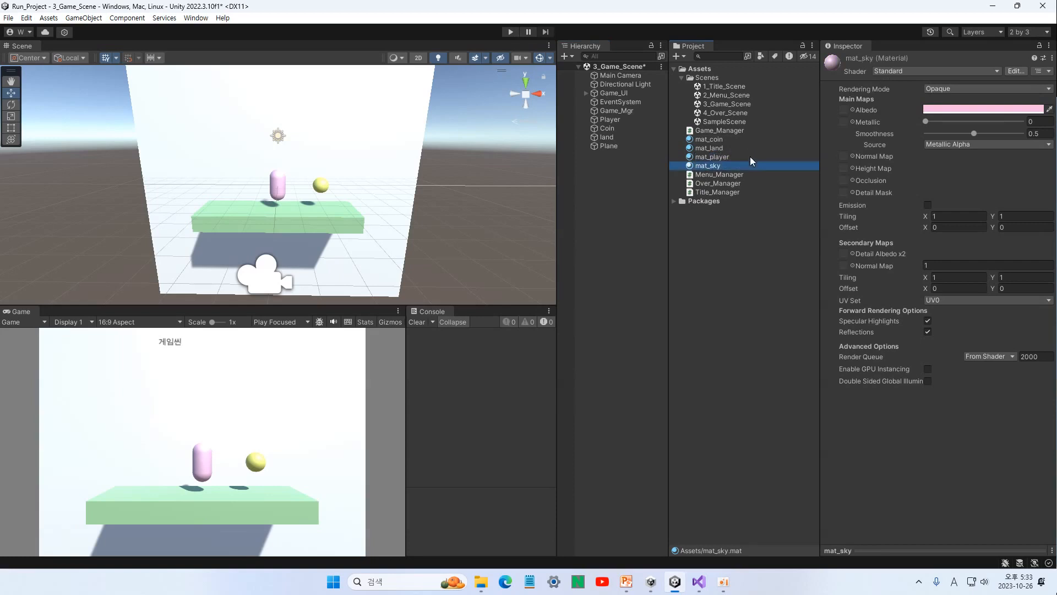
# Set the albedo colour of mat_sky to light blue, 7AEBFF
pyautogui.click(957, 110)
pyautogui.click(965, 179)
pyautogui.click(935, 204)
pyautogui.moveTo(990, 169); pyautogui.dragTo(989, 164)
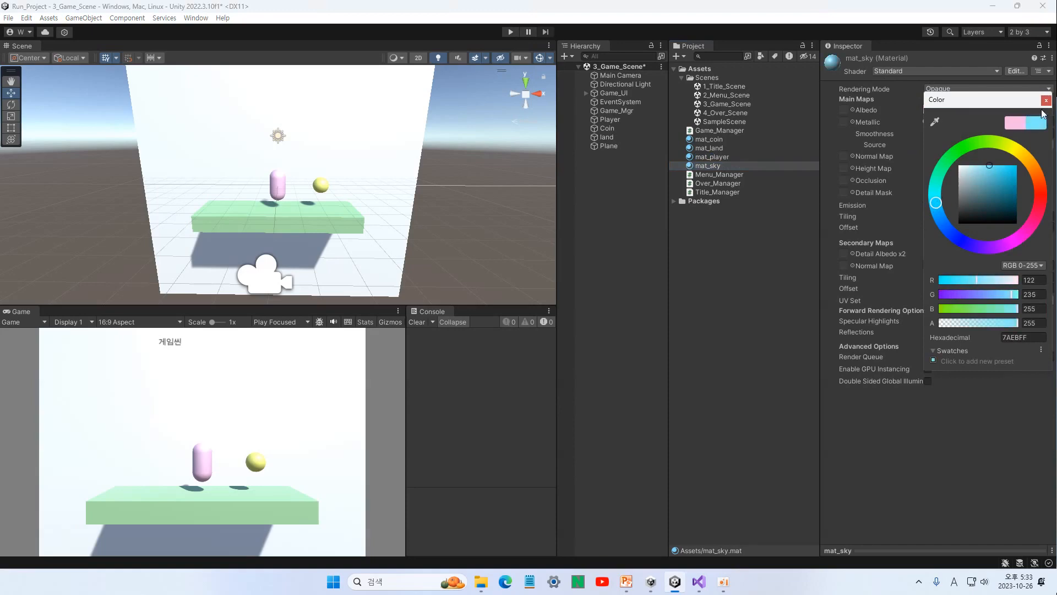
pyautogui.click(737, 234)
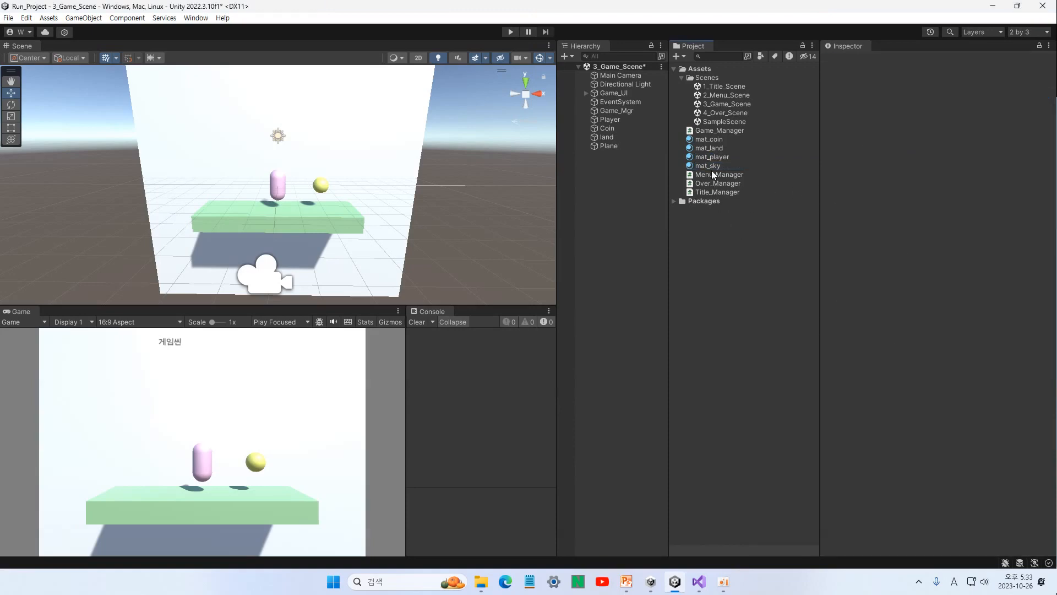
pyautogui.click(711, 157)
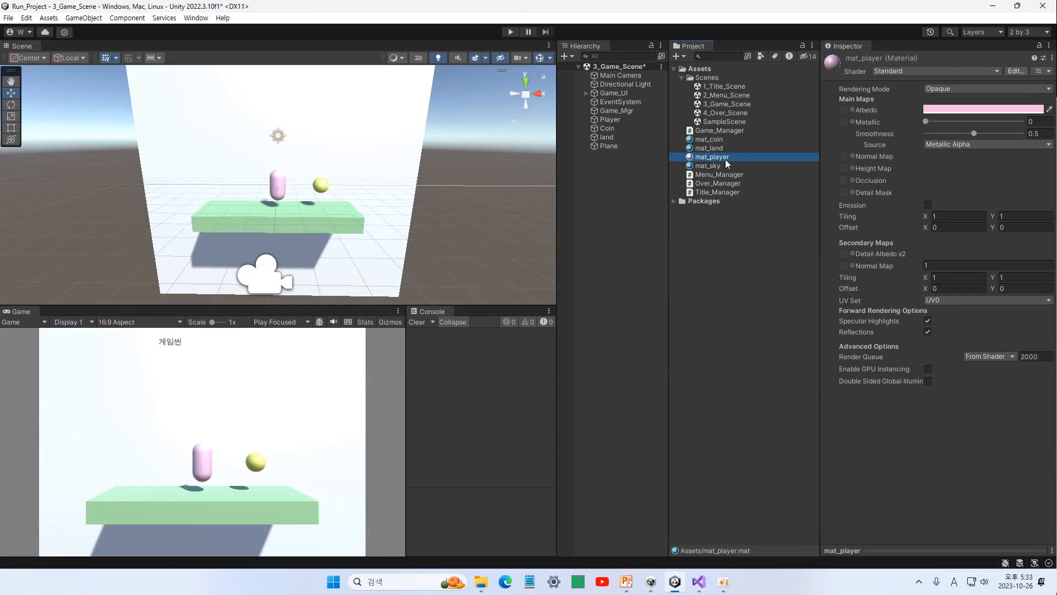
pyautogui.click(689, 164)
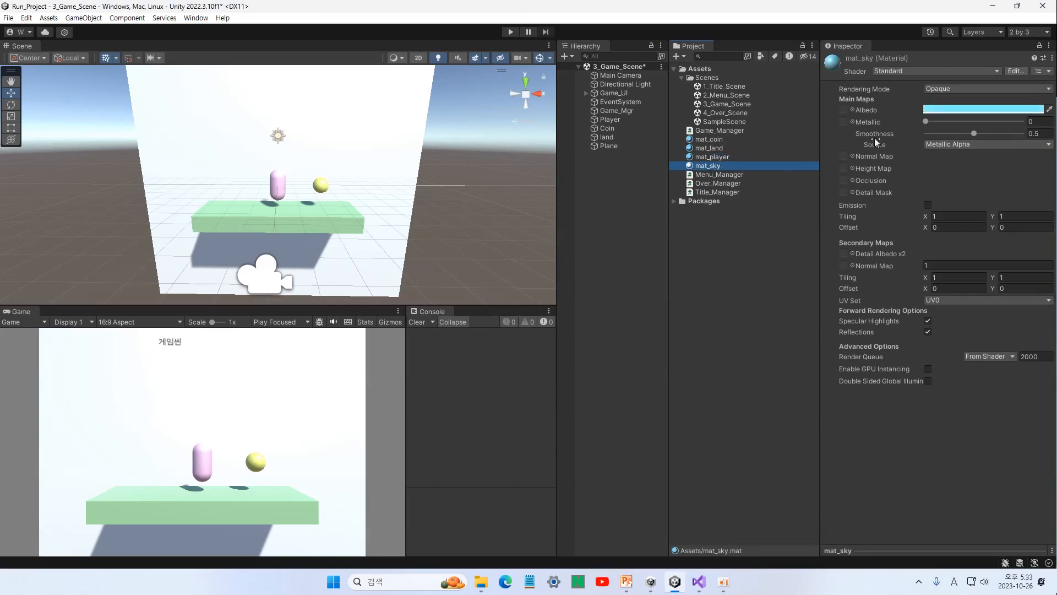
pyautogui.click(696, 166)
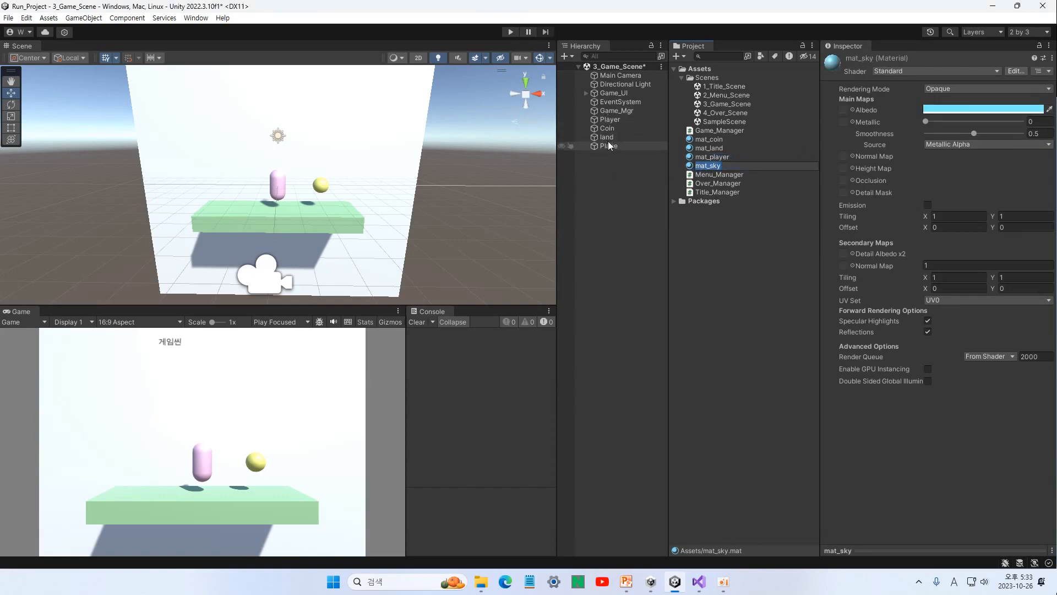
# Rename the Plane object as background and apply the mat_sky material to it
pyautogui.click(608, 146)
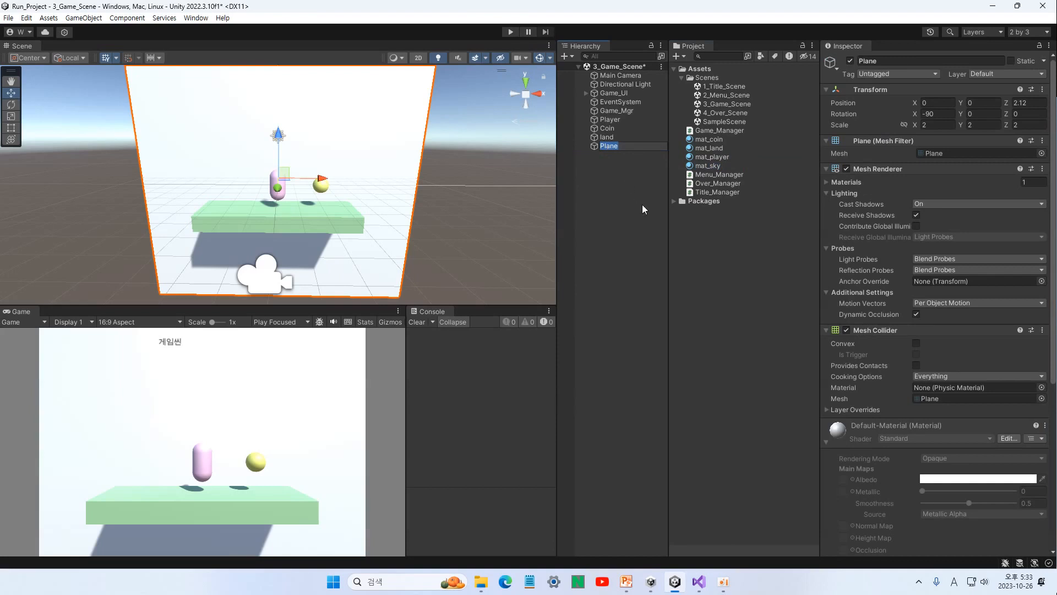
pyautogui.write('background')
pyautogui.press('Return')
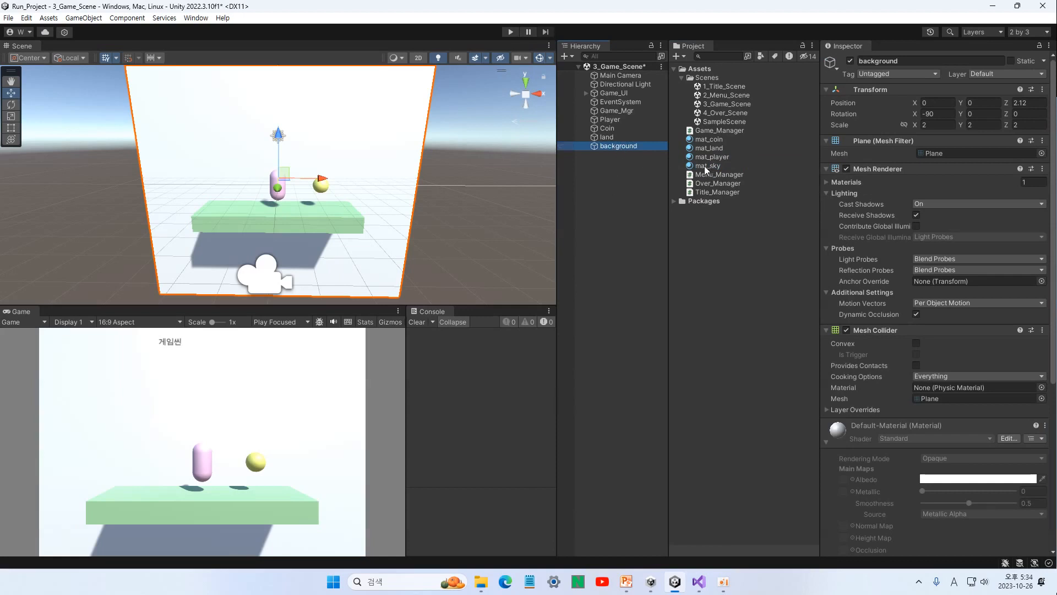
pyautogui.moveTo(705, 171); pyautogui.dragTo(371, 126)
pyautogui.moveTo(691, 172); pyautogui.dragTo(369, 194)
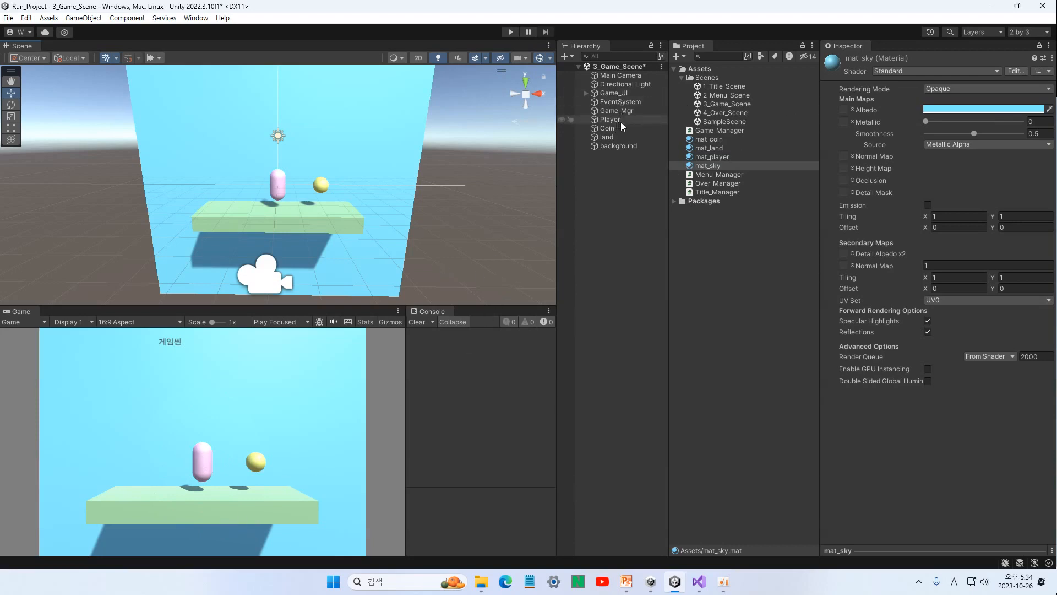
# Try X scale values of 15, 18, 19 and 20 on the land object
pyautogui.click(607, 137)
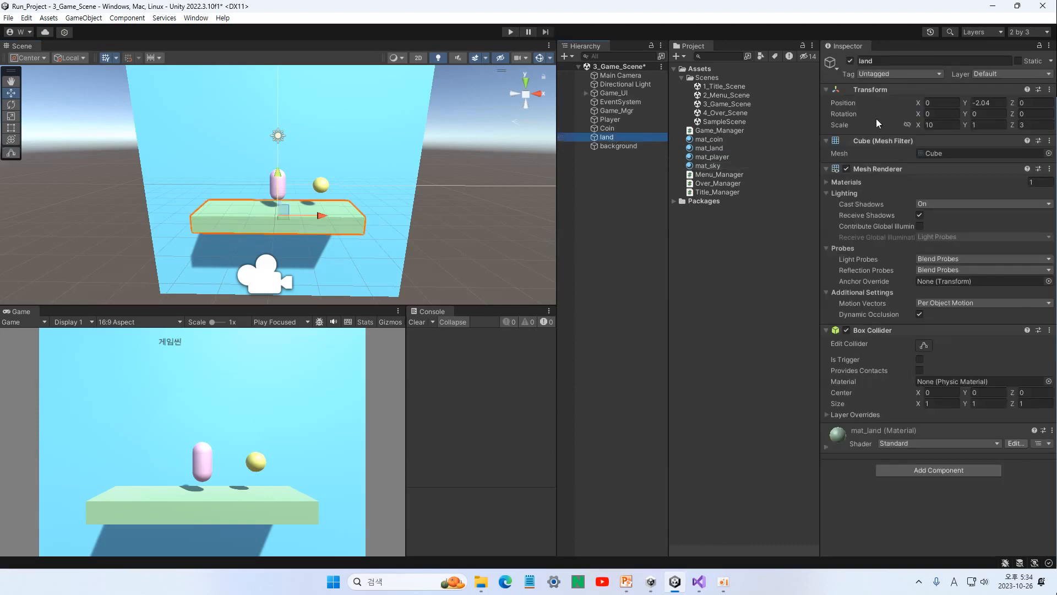
pyautogui.click(941, 125)
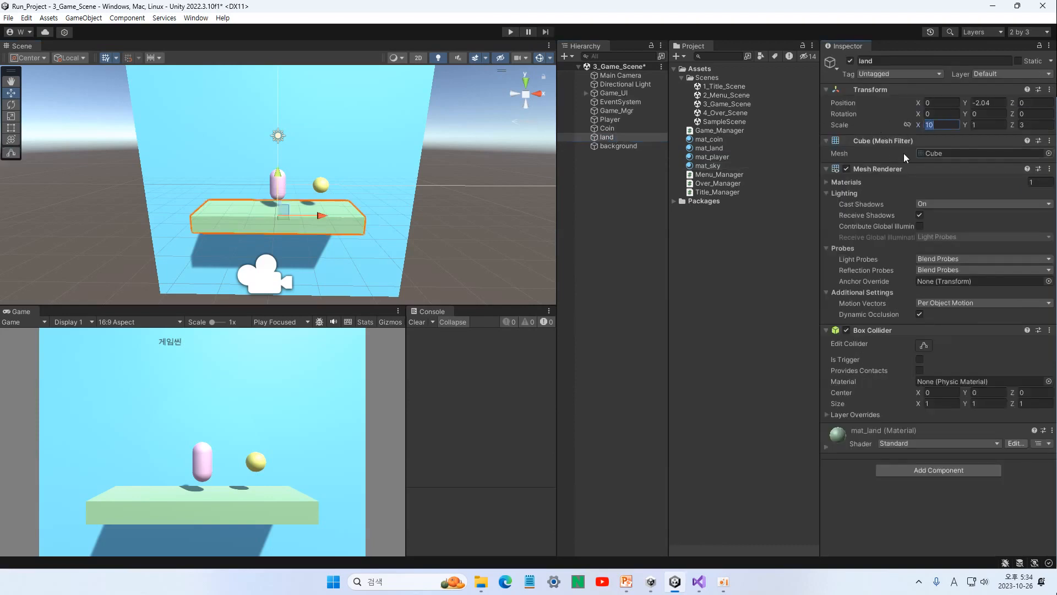
pyautogui.write('15')
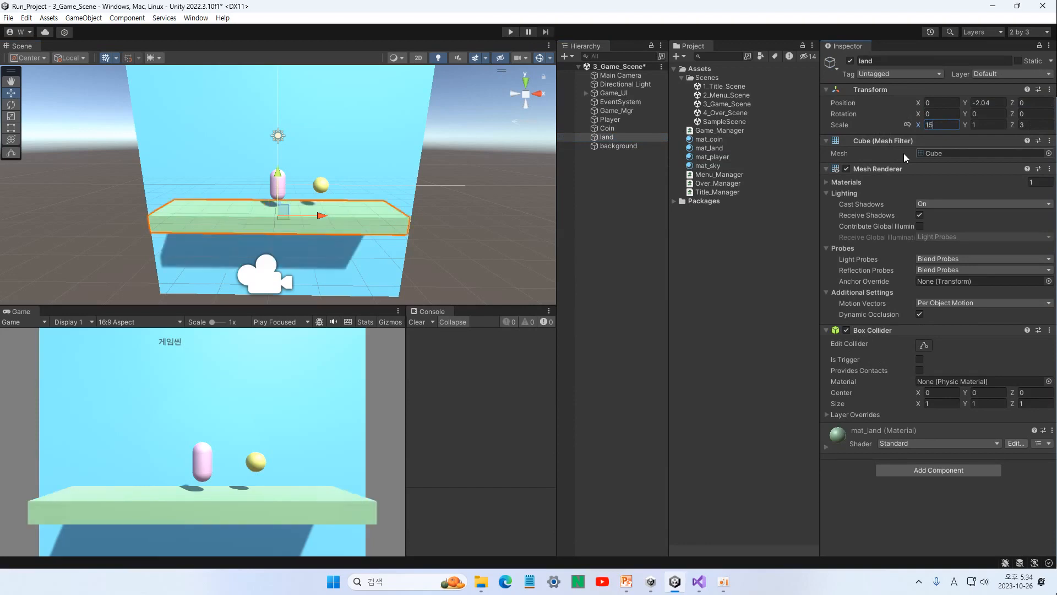
pyautogui.press('BackSpace')
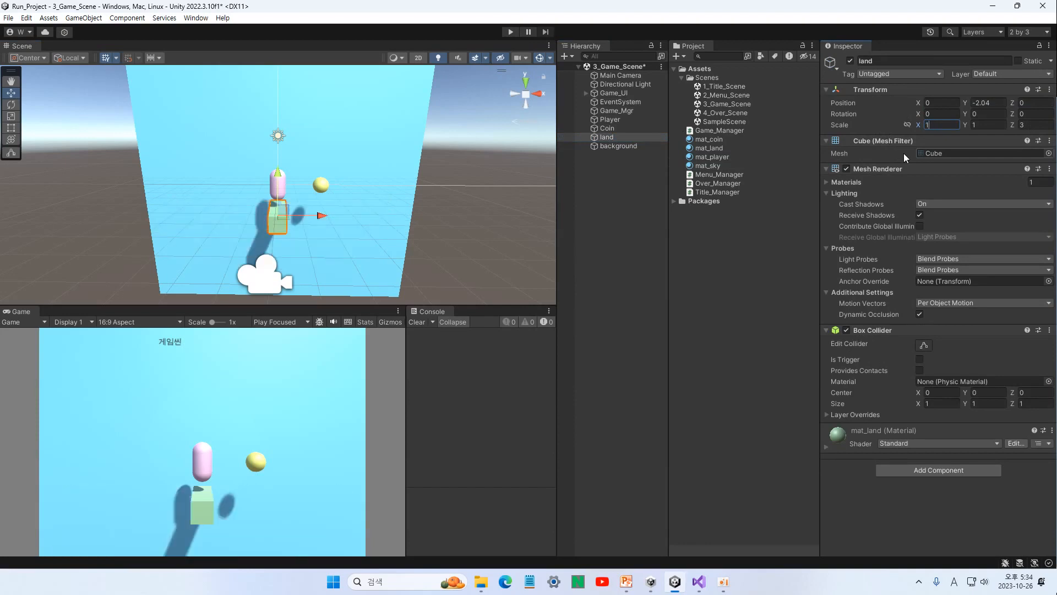
pyautogui.write('8')
pyautogui.press('BackSpace')
pyautogui.write('8')
pyautogui.press('BackSpace')
pyautogui.write('9')
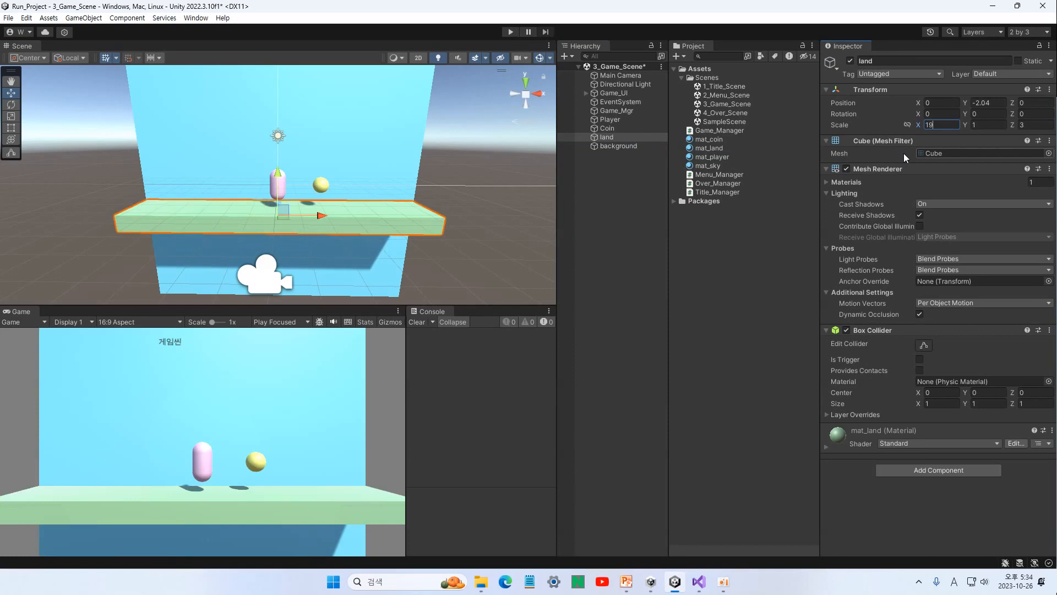
pyautogui.press('BackSpace')
pyautogui.press('BackSpace')
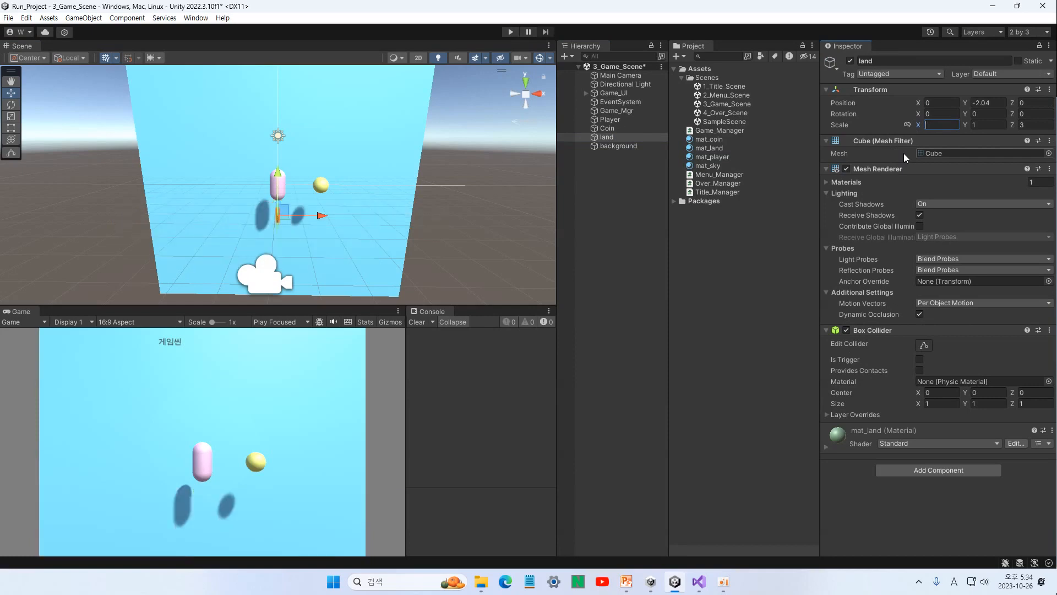
pyautogui.write('20')
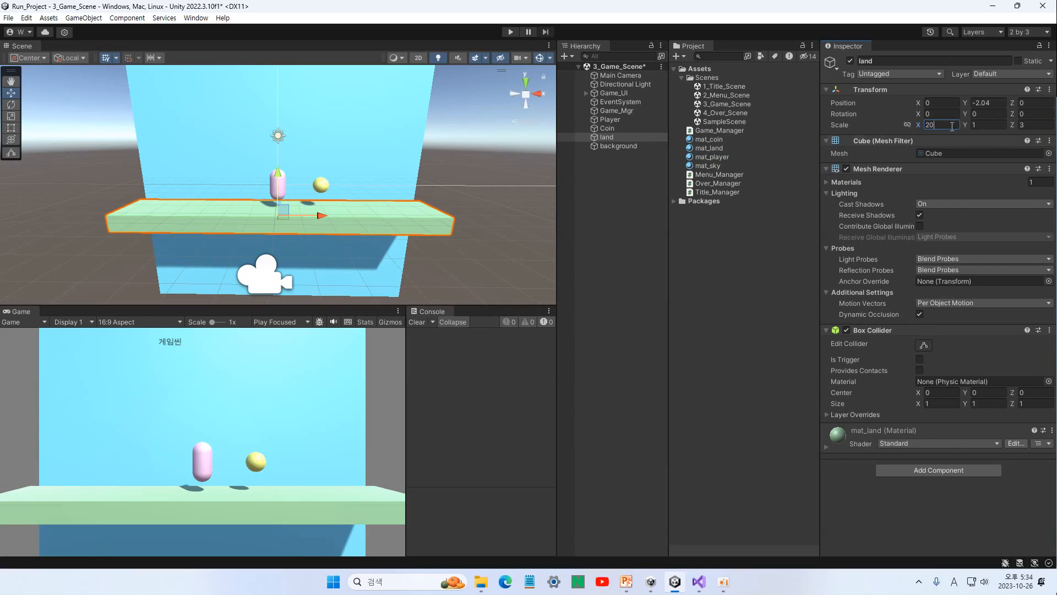
# Set the land object's X scale to 30
pyautogui.write('30')
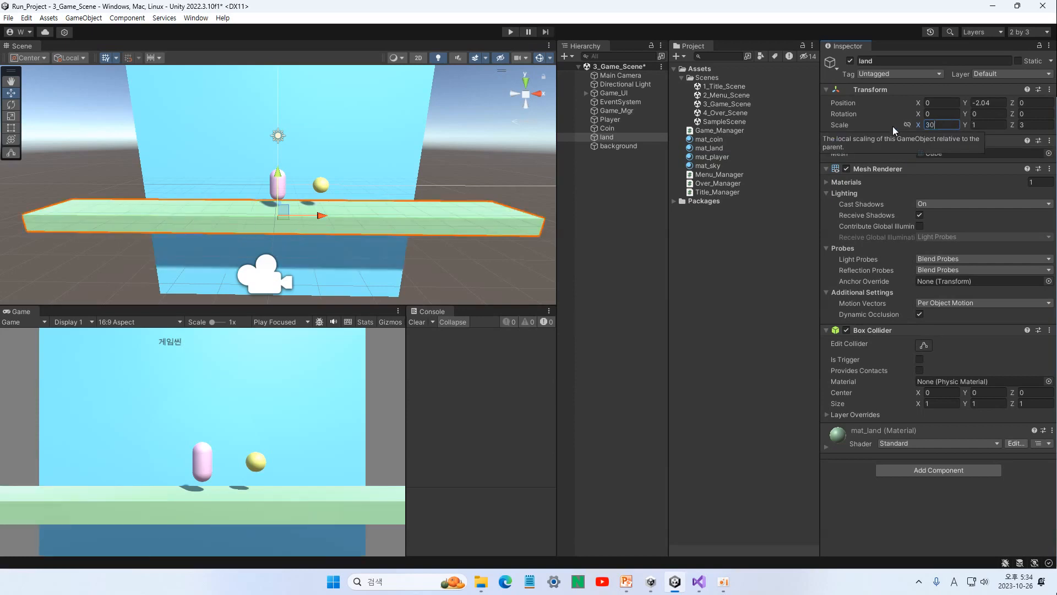
pyautogui.click(584, 241)
pyautogui.click(461, 226)
pyautogui.scroll(-7, 459, 227)
pyautogui.scroll(1, 427, 226)
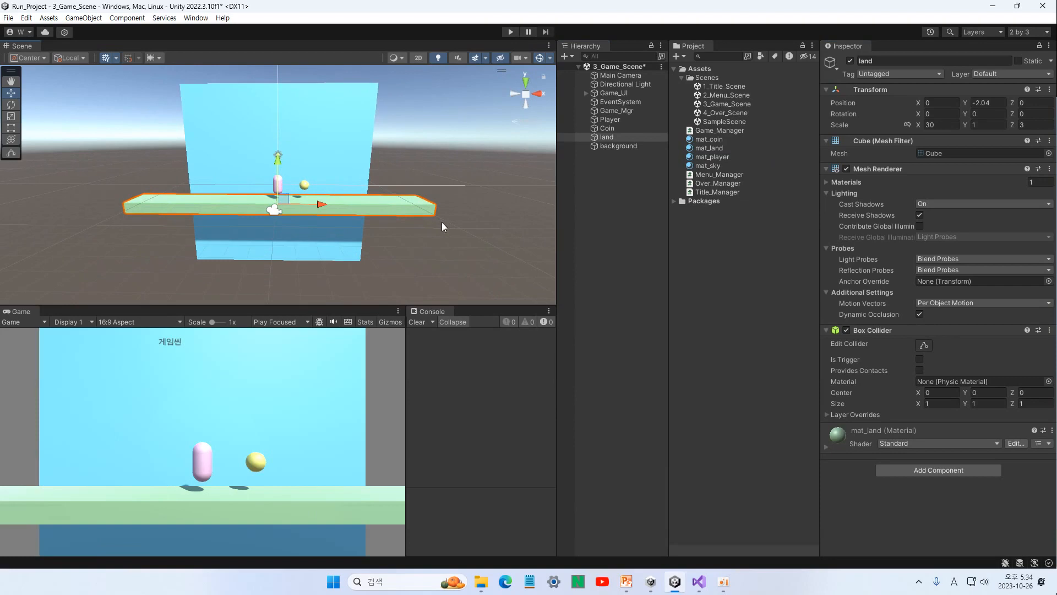
# Save the scene and raise the Player above the land to a Y position of about 2.92
pyautogui.hotkey('ctrl', 's')
pyautogui.click(610, 120)
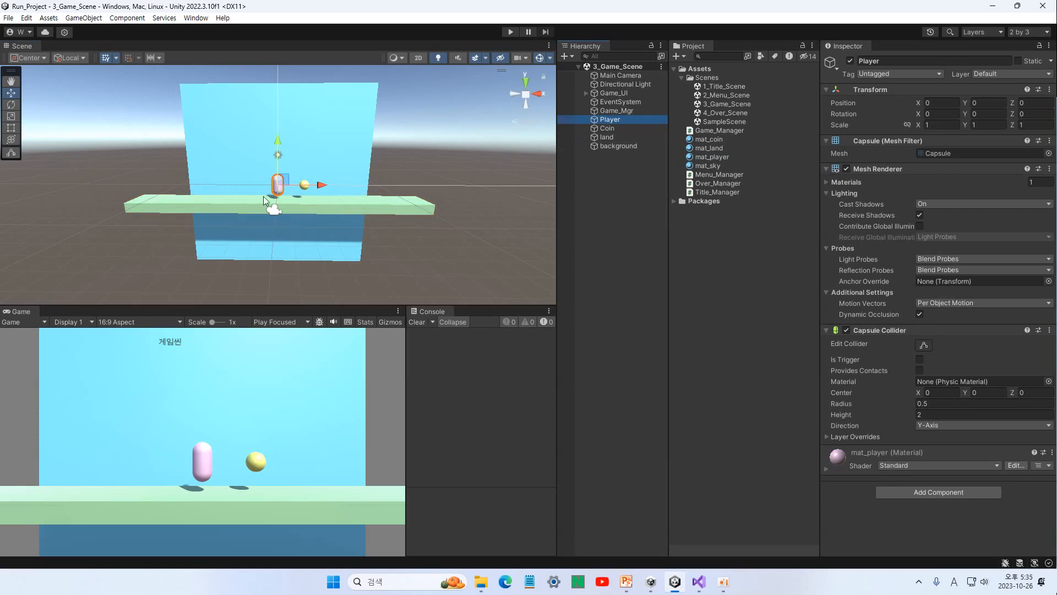
pyautogui.moveTo(279, 141); pyautogui.dragTo(277, 113)
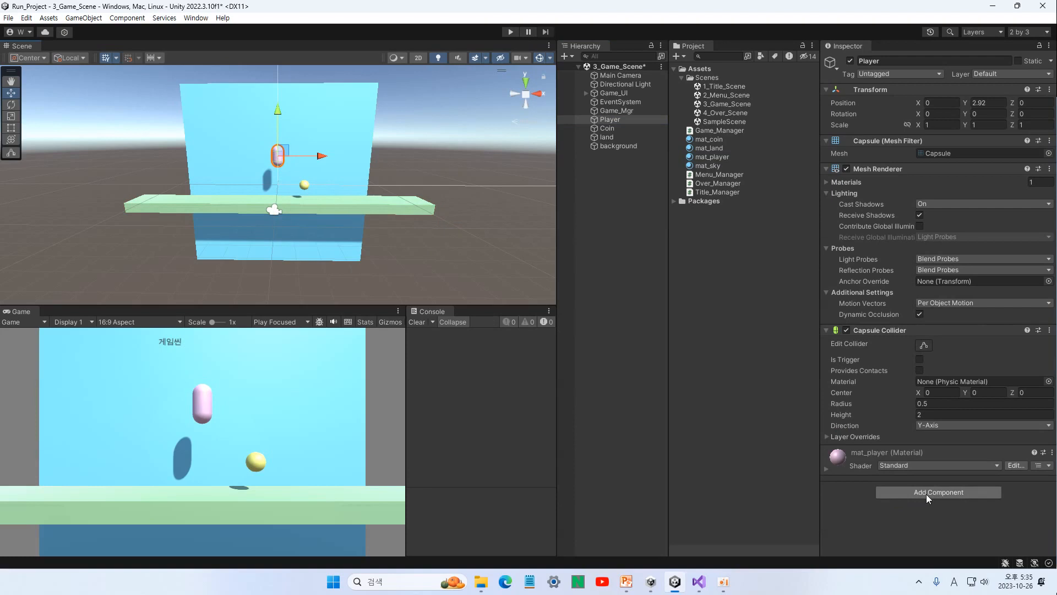
# Add a Rigidbody component to the Player and collapse its Capsule Collider and Mesh Renderer settings
pyautogui.click(828, 330)
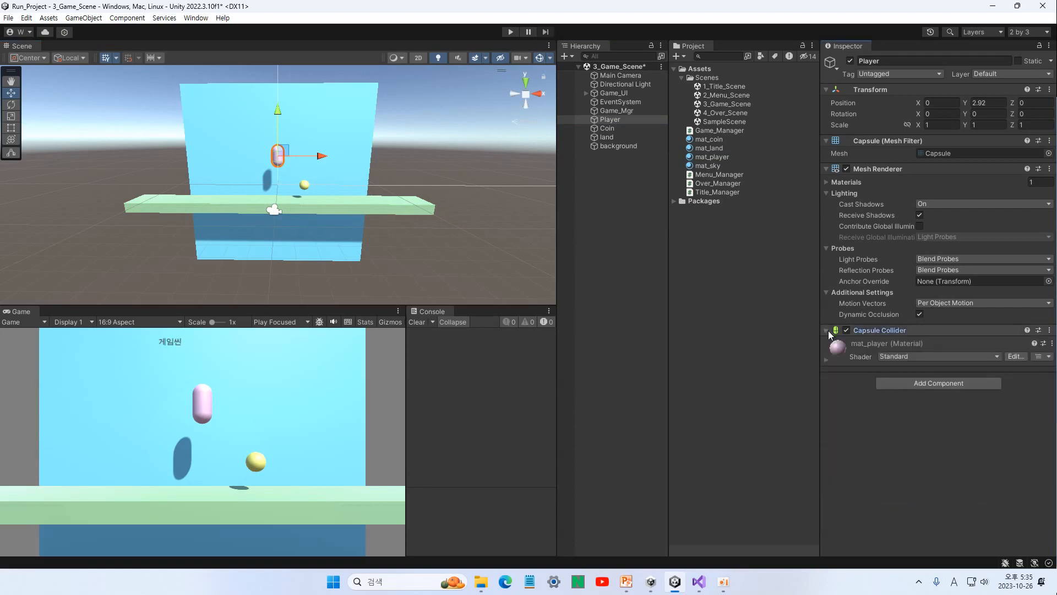
pyautogui.click(912, 383)
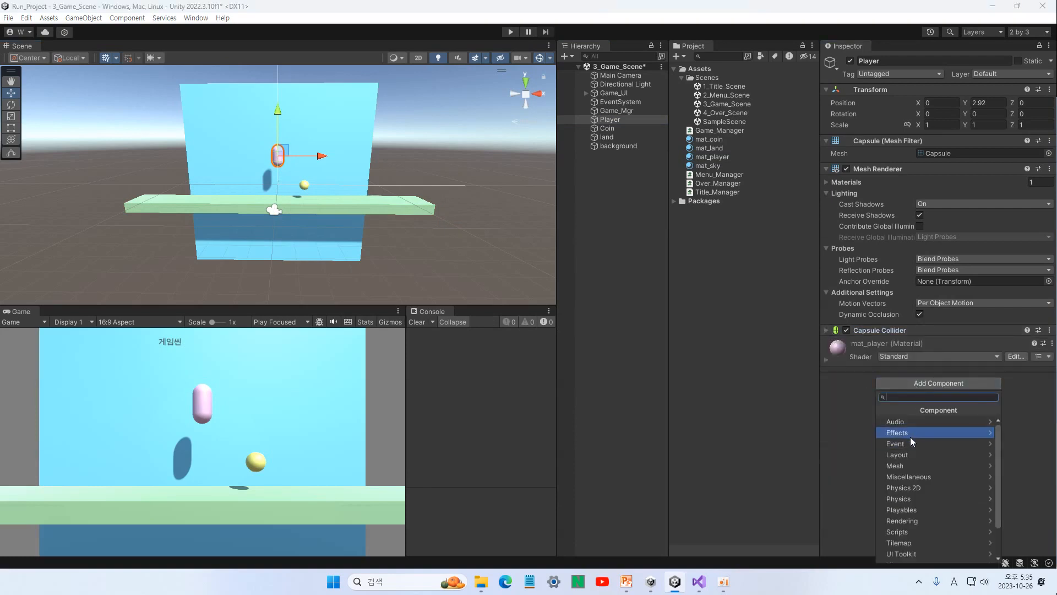
pyautogui.write('rig')
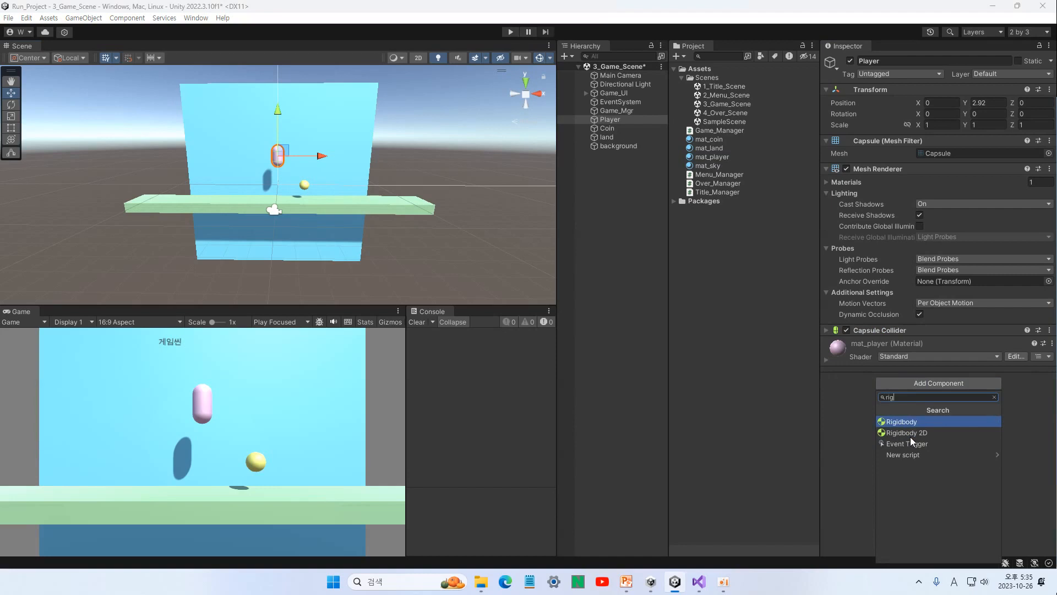
pyautogui.press('Return')
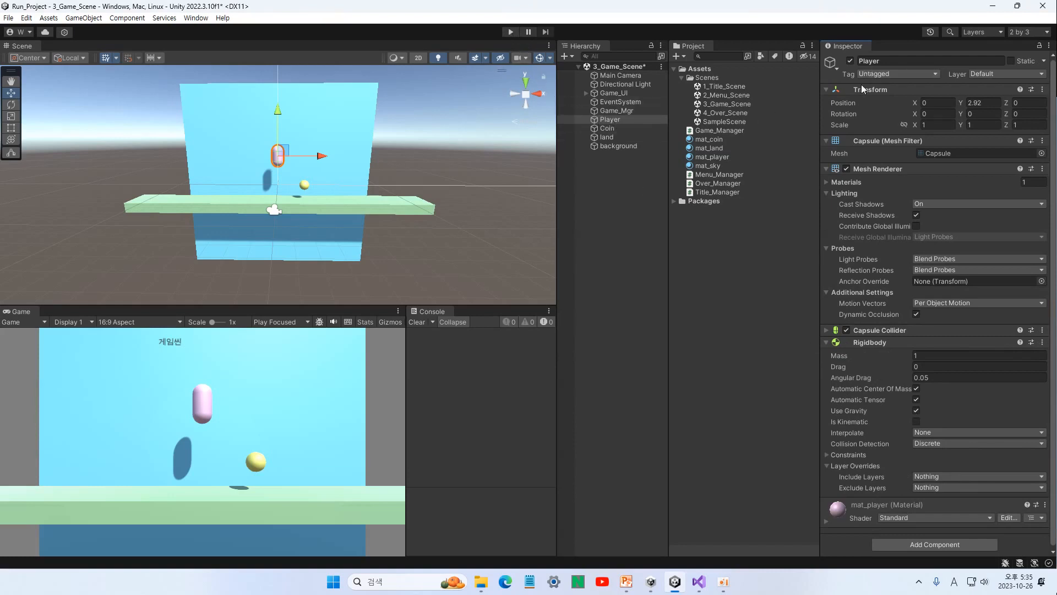
pyautogui.click(829, 169)
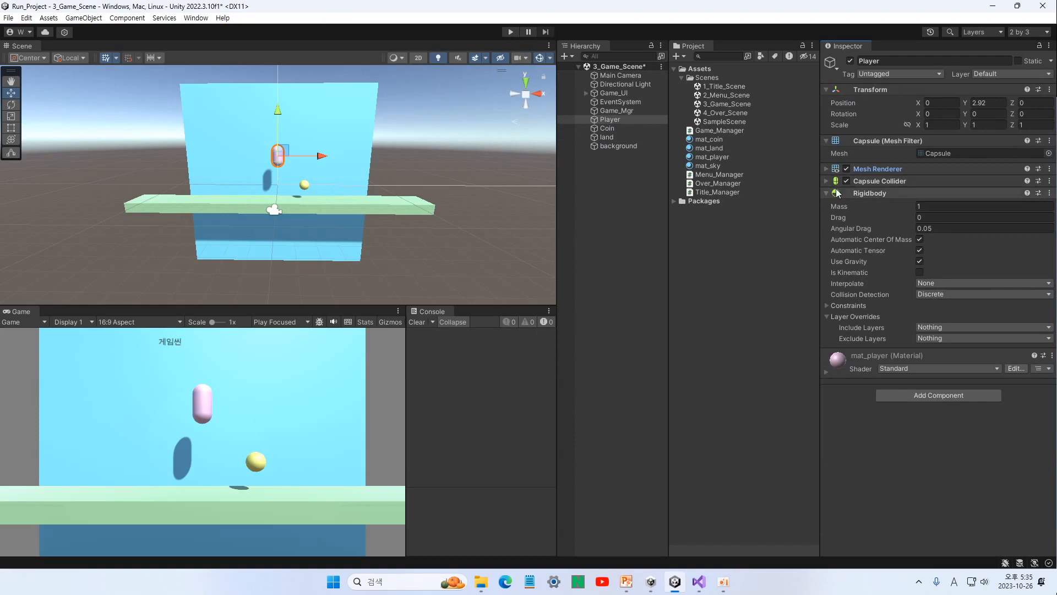
# Run the scene to check how the Player falls onto the land, and stop the run
pyautogui.click(510, 32)
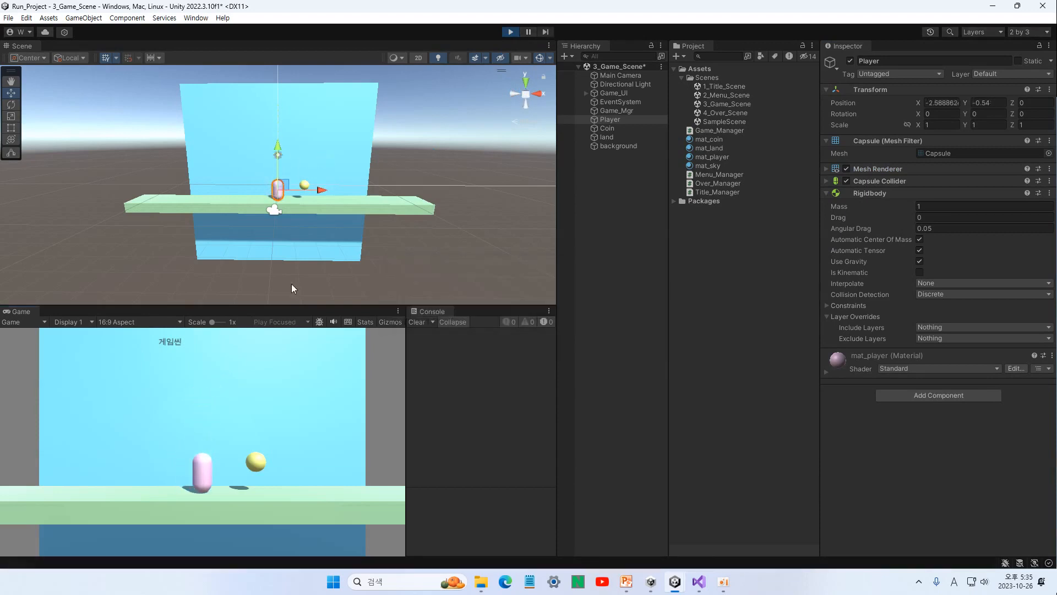
pyautogui.click(254, 200)
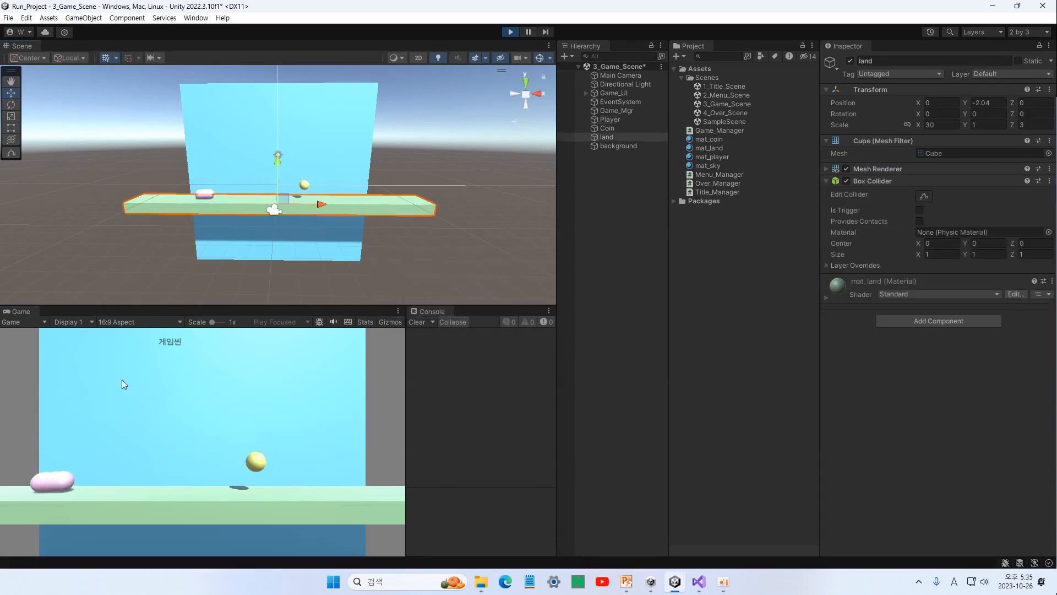
pyautogui.click(509, 31)
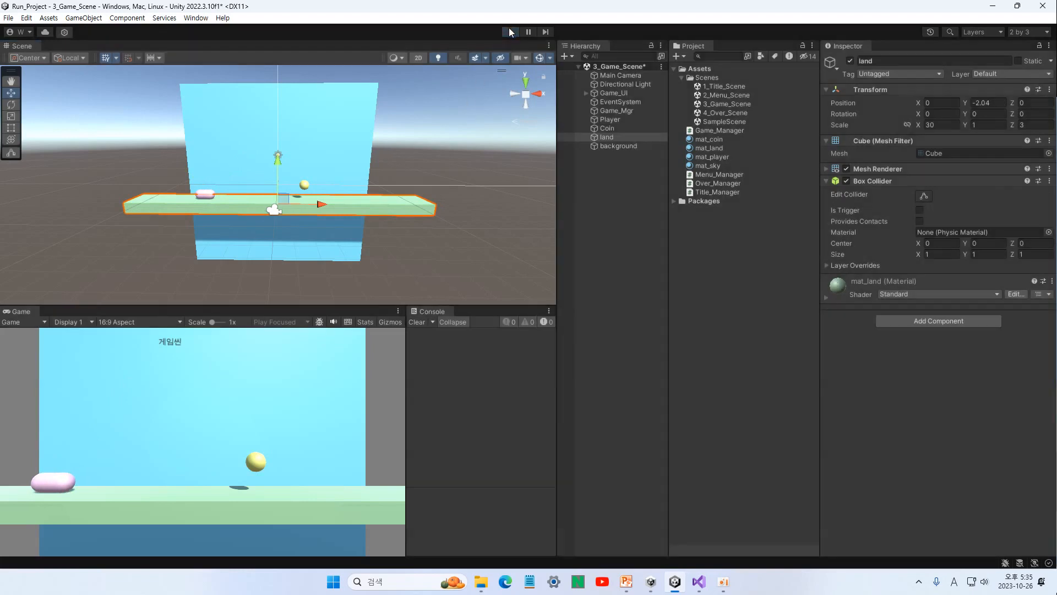
# Run the scene again, test pushing the Player along the X axis during play, and stop the run
pyautogui.click(510, 32)
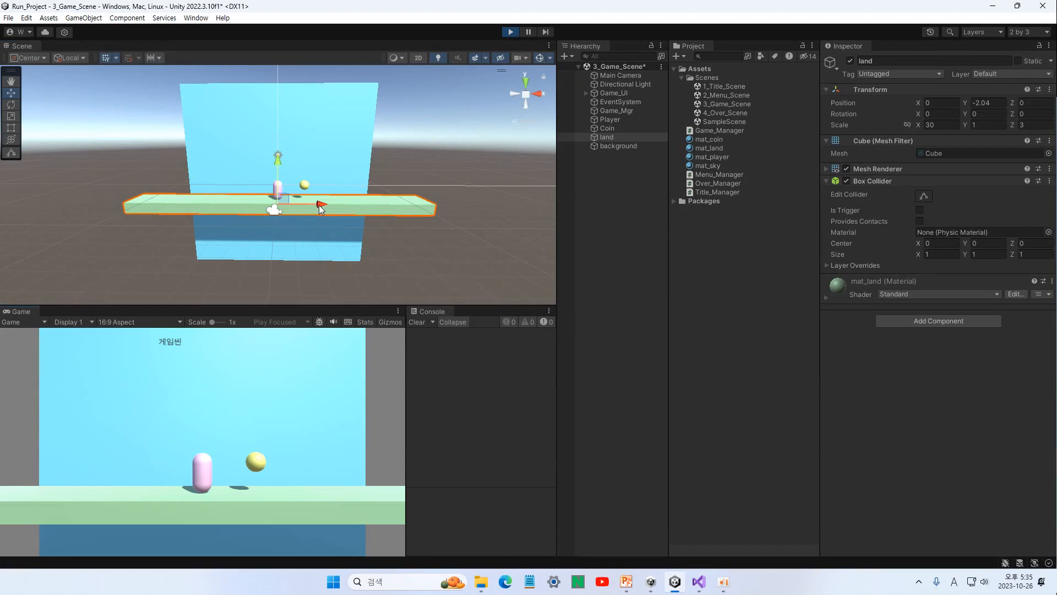
pyautogui.click(610, 120)
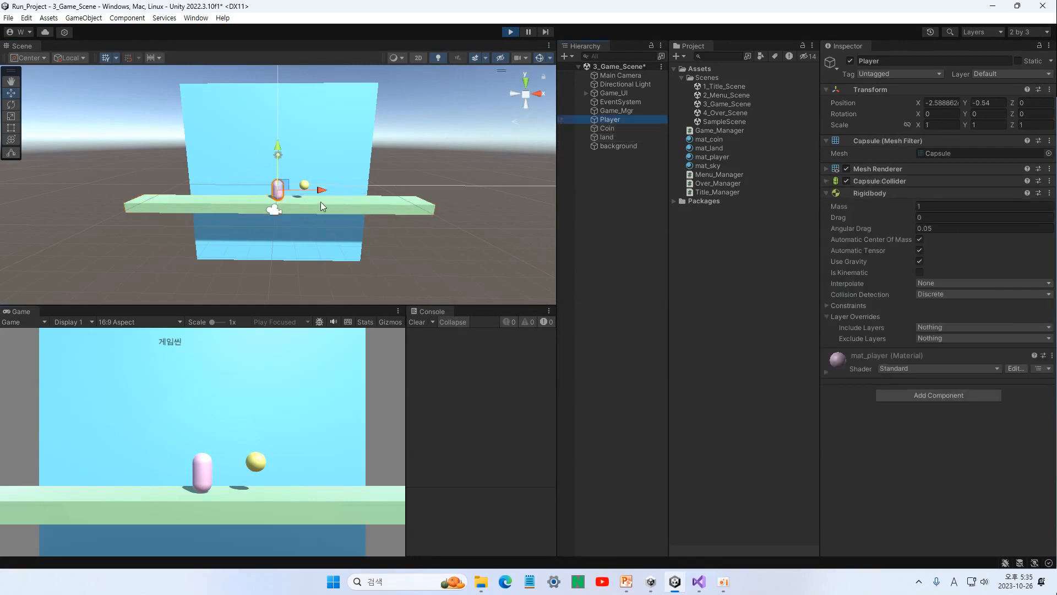
pyautogui.moveTo(325, 194); pyautogui.dragTo(349, 190)
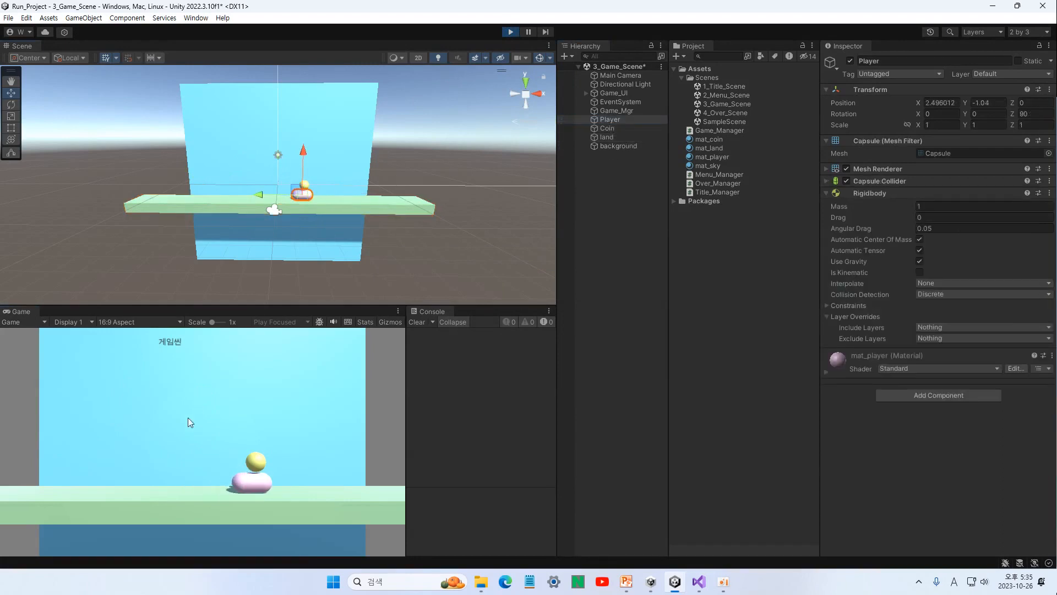
pyautogui.click(510, 32)
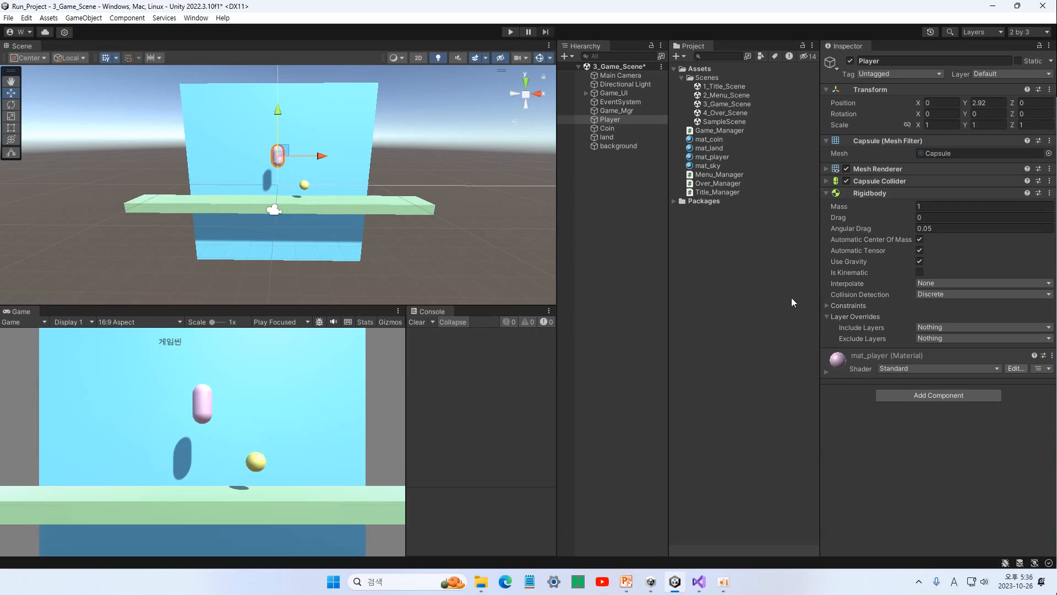
# Expand the Player's Rigidbody constraints and test a rotation about the Z axis, undoing that rotation
pyautogui.click(828, 305)
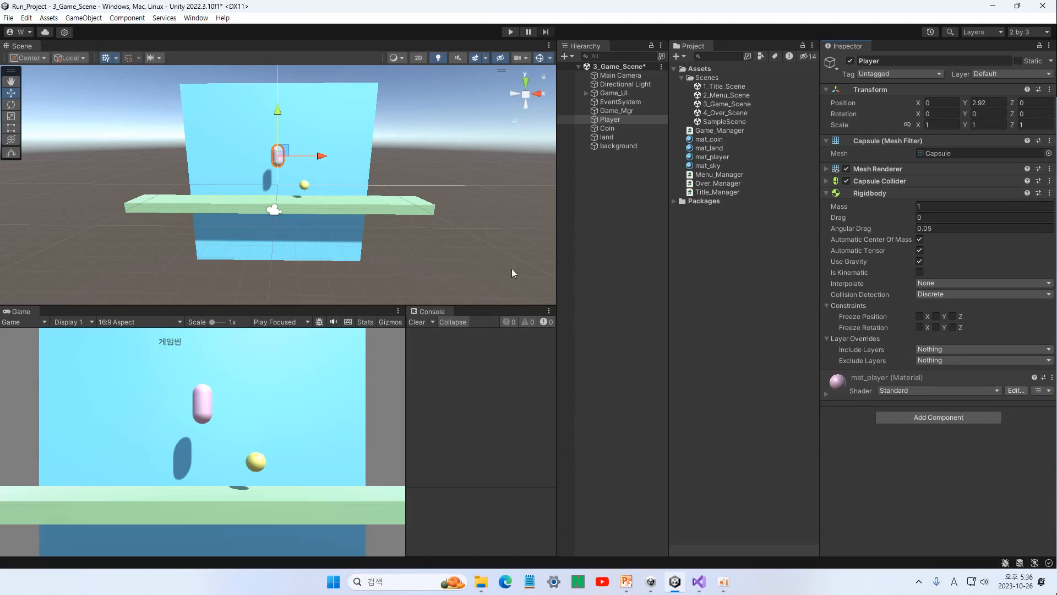
pyautogui.keyDown('alt'); pyautogui.moveTo(402, 174); pyautogui.dragTo(633, 179); pyautogui.keyUp('alt')
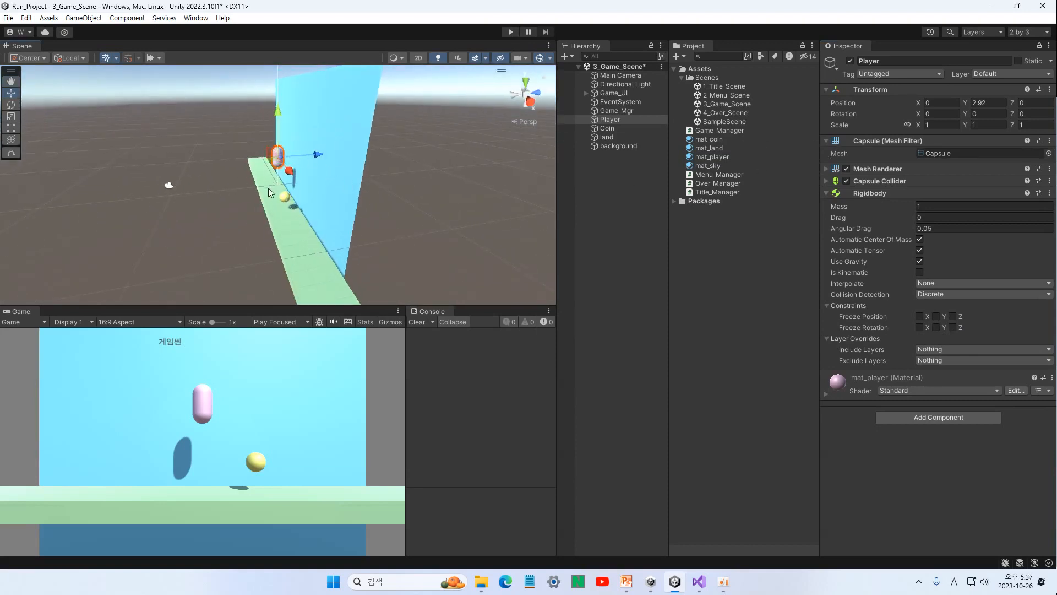
pyautogui.click(11, 104)
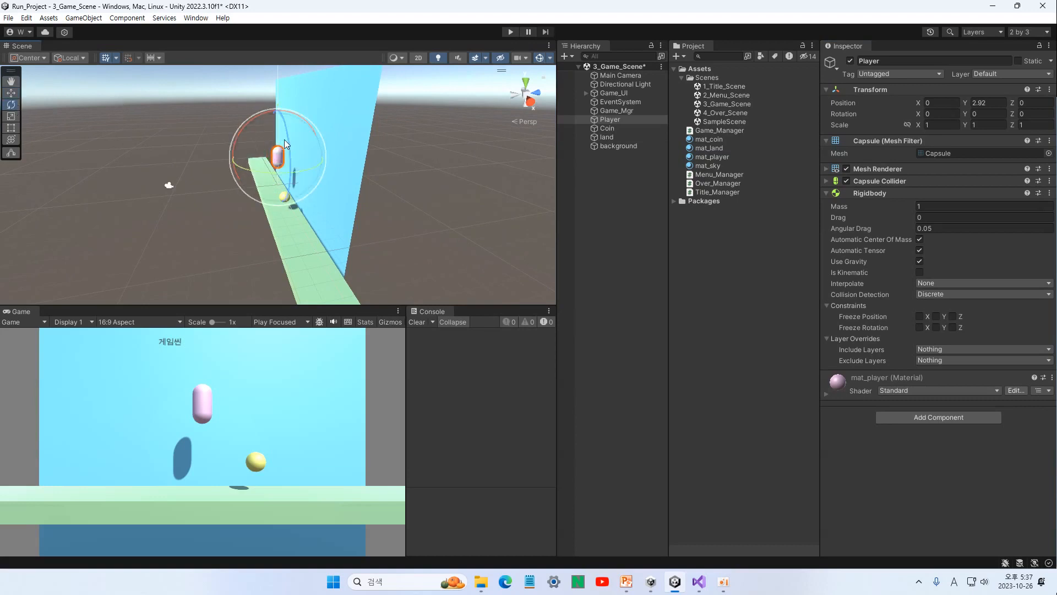
pyautogui.moveTo(285, 140); pyautogui.dragTo(281, 184)
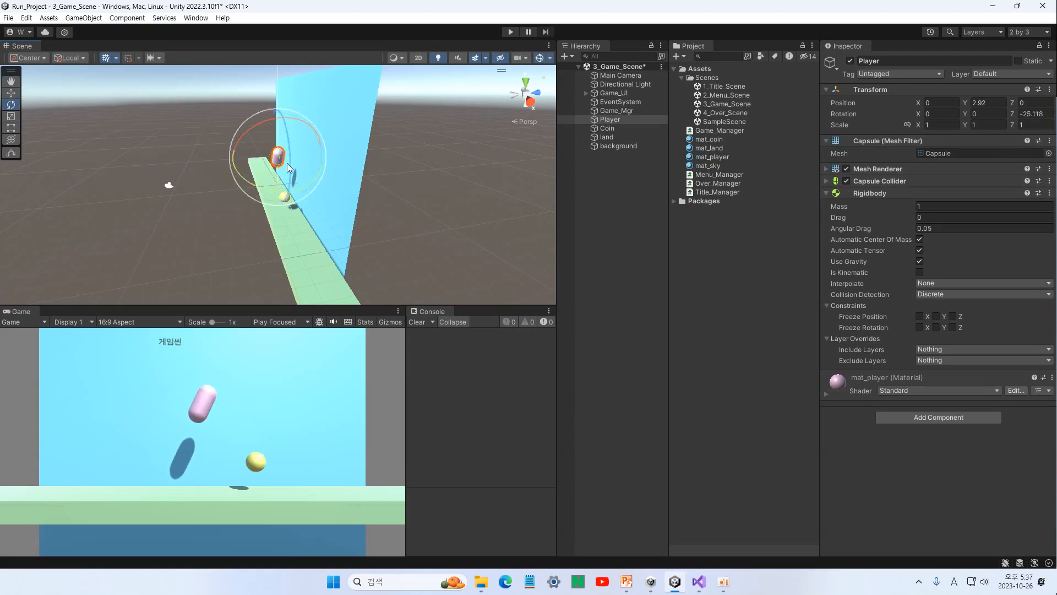
pyautogui.hotkey('ctrl', 'z')
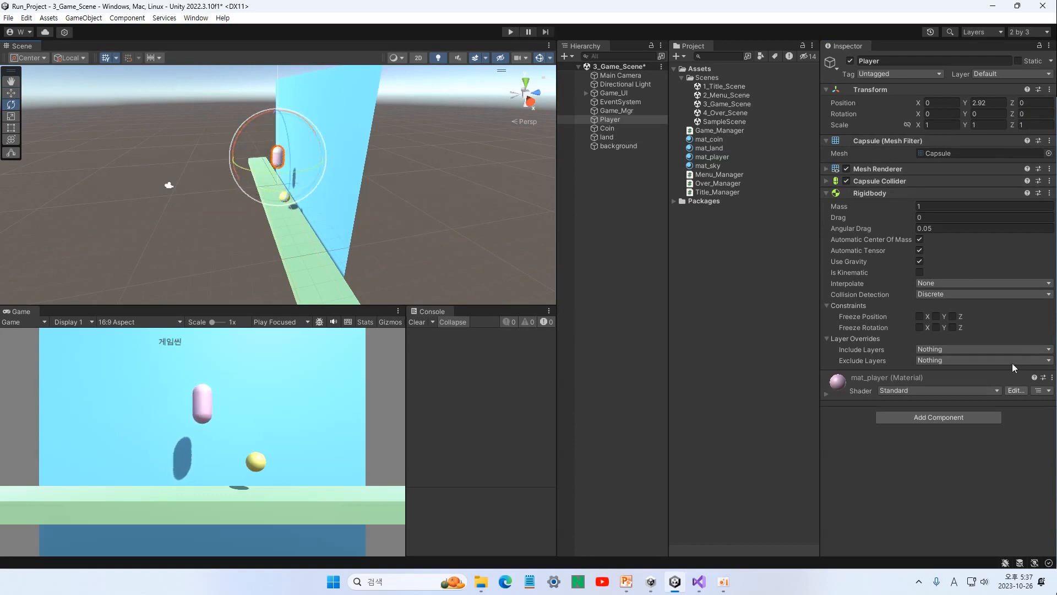
# Freeze the Player's rotation on the Z axis in the Rigidbody constraints
pyautogui.click(1004, 342)
pyautogui.click(953, 327)
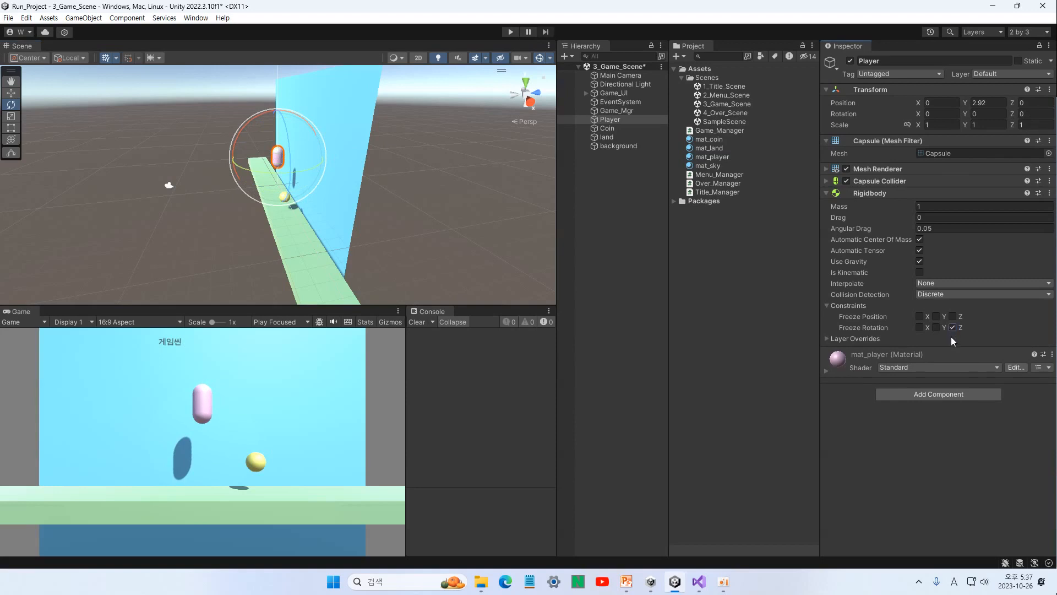
pyautogui.click(829, 339)
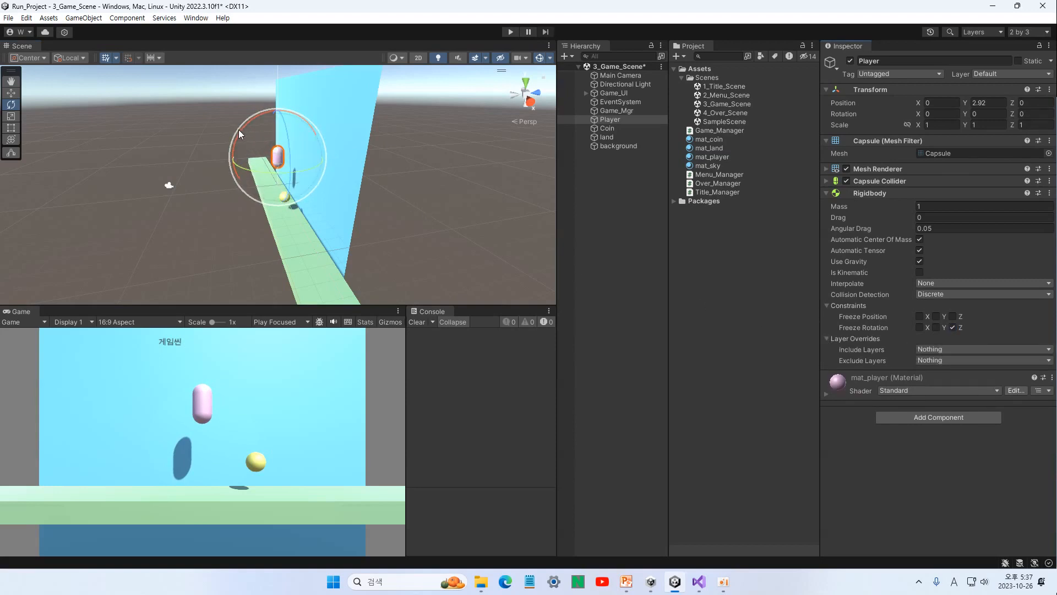
# Try rotating the Player about the X axis, undo it, and freeze the Rigidbody's X rotation
pyautogui.moveTo(239, 130); pyautogui.dragTo(259, 141)
pyautogui.hotkey('ctrl', 'z')
pyautogui.click(919, 327)
pyautogui.click(11, 93)
pyautogui.keyDown('alt'); pyautogui.moveTo(491, 181); pyautogui.dragTo(463, 67); pyautogui.keyUp('alt')
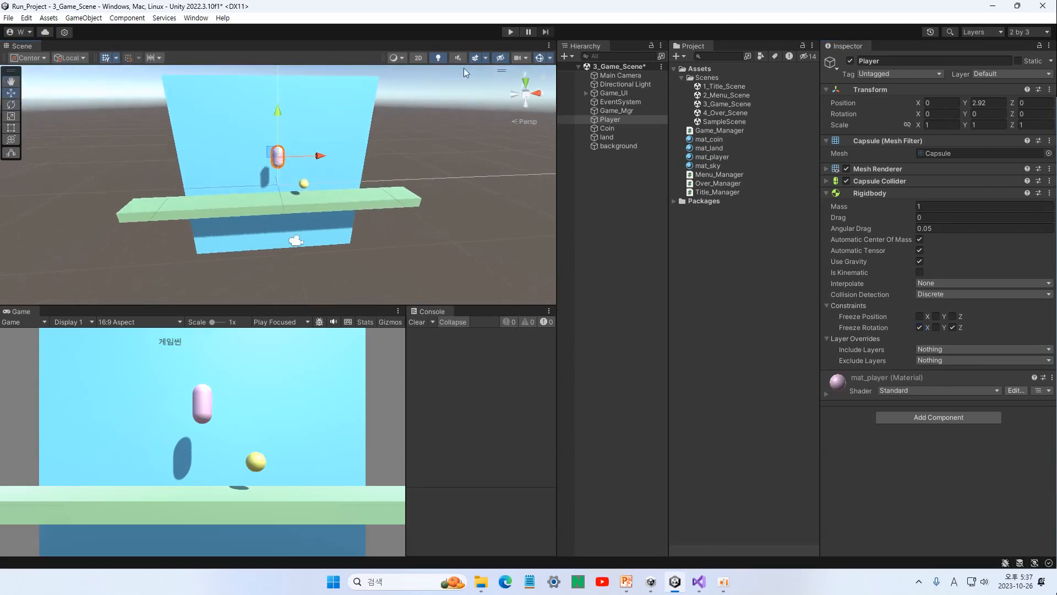
# Run the scene with the rotation constraints, test moving the Player slightly along X, and stop the run
pyautogui.click(511, 31)
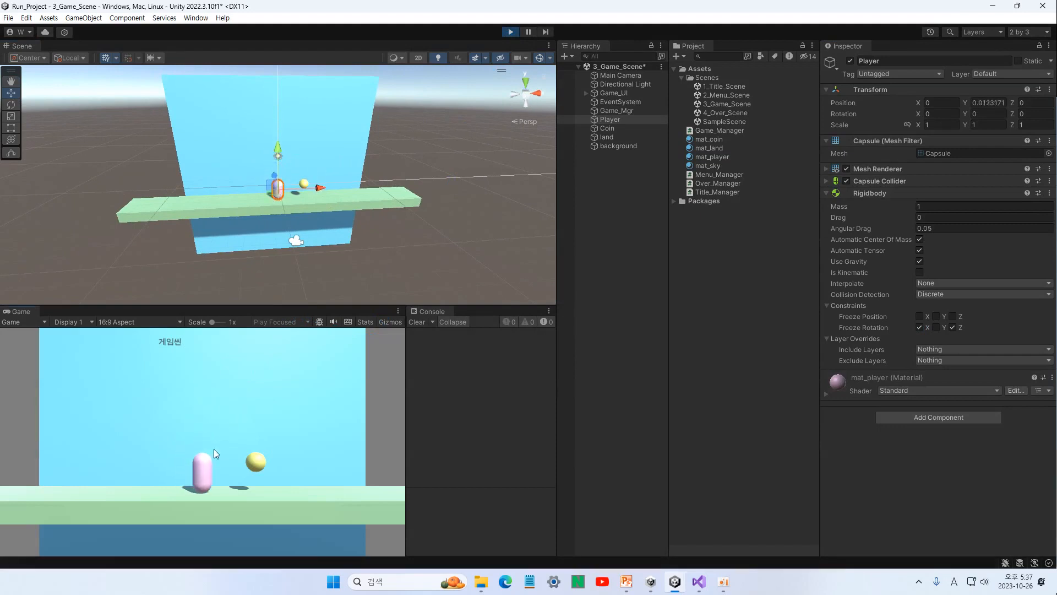
pyautogui.moveTo(322, 187)
pyautogui.mouseDown()
pyautogui.moveTo(347, 190)
pyautogui.moveTo(313, 194)
pyautogui.moveTo(374, 200)
pyautogui.moveTo(319, 204)
pyautogui.moveTo(339, 190)
pyautogui.moveTo(317, 191)
pyautogui.mouseUp()
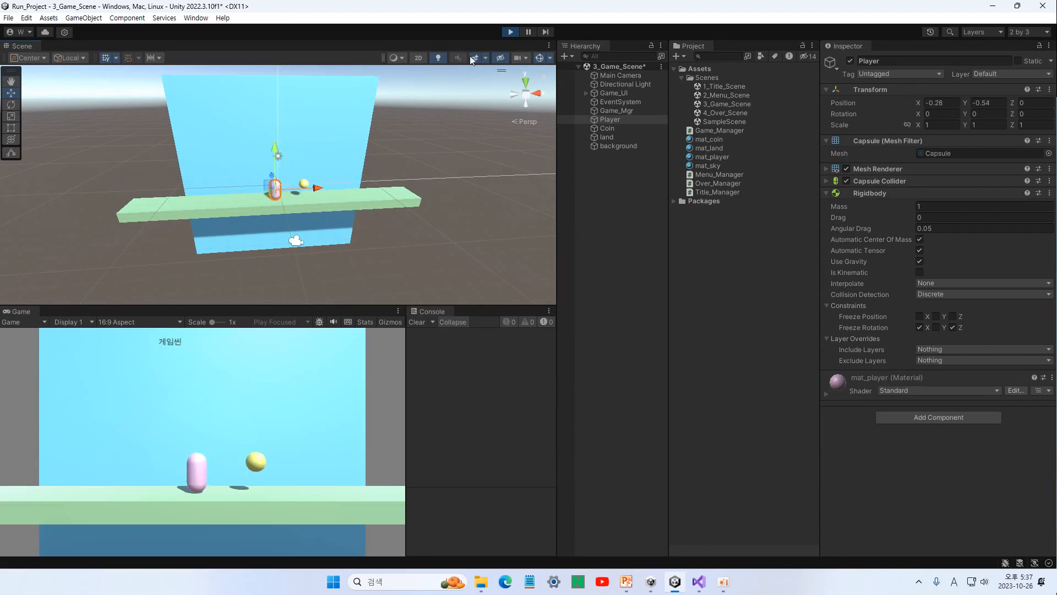
pyautogui.click(509, 33)
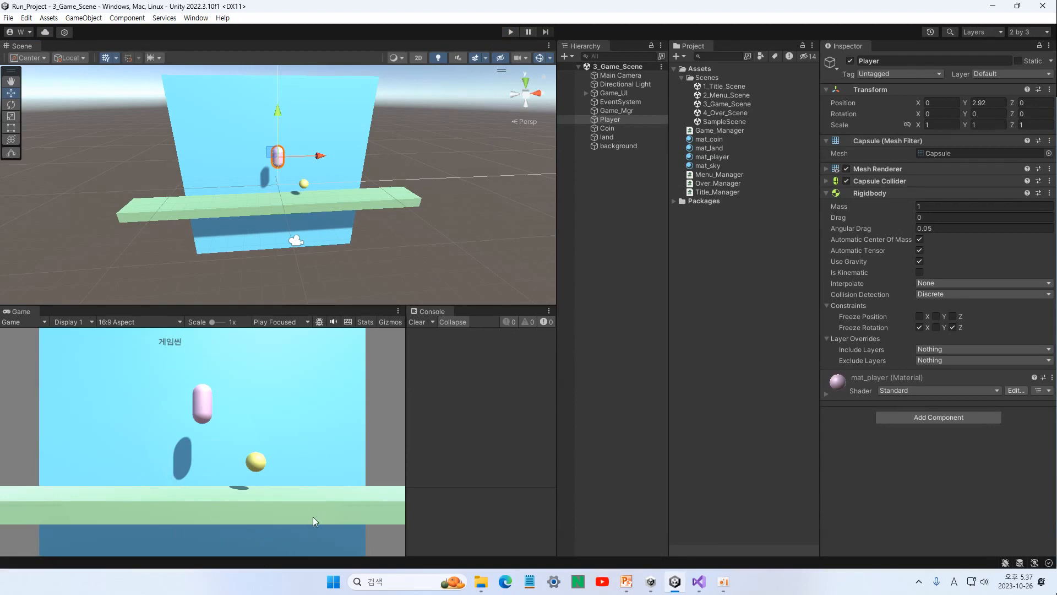
# Move the Directional Light away from the Player to about X 2.76, Y 3, Z 1.59
pyautogui.click(620, 85)
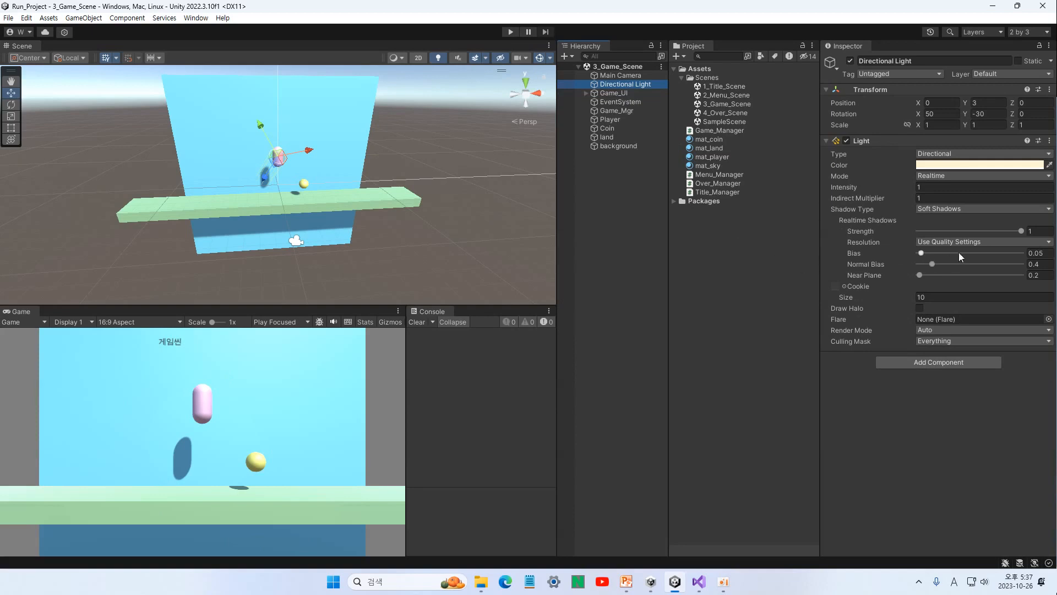
pyautogui.click(608, 75)
pyautogui.click(610, 85)
pyautogui.scroll(4, 276, 166)
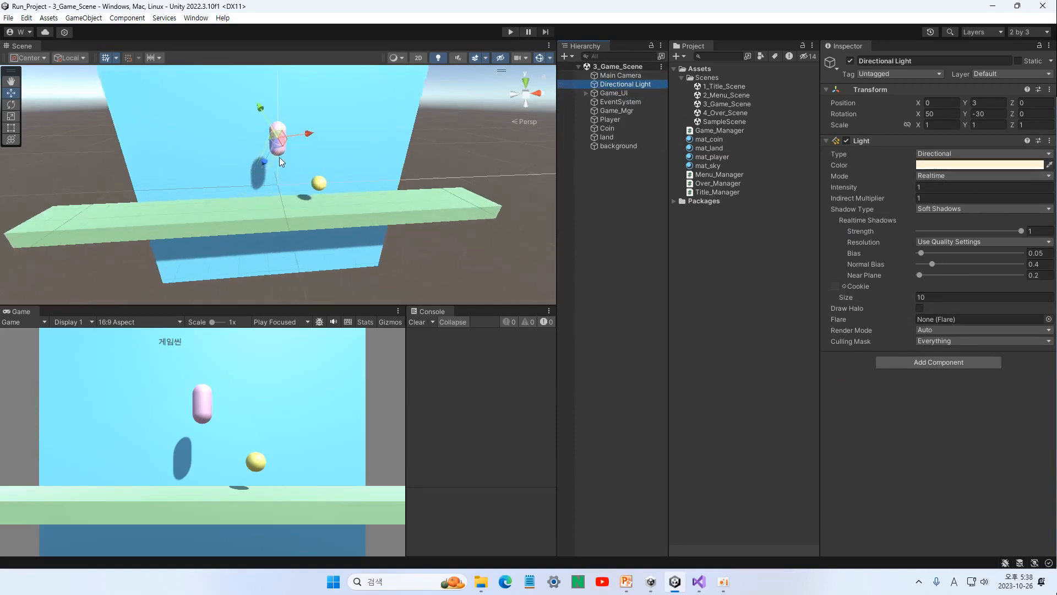
pyautogui.scroll(1, 280, 158)
pyautogui.moveTo(299, 130); pyautogui.dragTo(342, 146)
# Rotate the Directional Light to about X 46.3, Y -58.8, Z -21.6
pyautogui.press('e')
pyautogui.moveTo(332, 94); pyautogui.dragTo(378, 130)
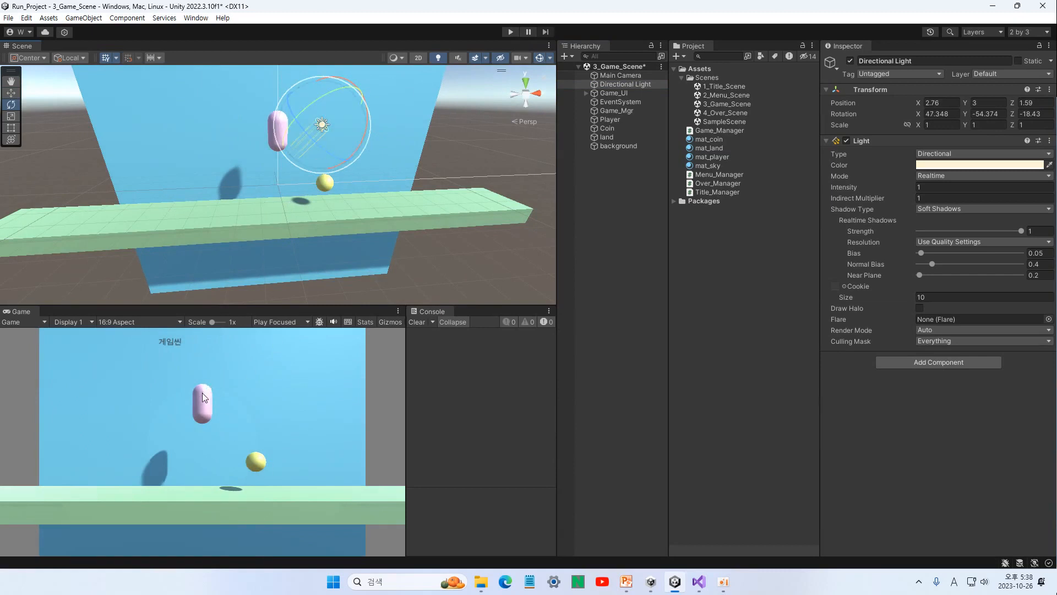
pyautogui.moveTo(329, 98)
pyautogui.mouseDown()
pyautogui.moveTo(315, 105)
pyautogui.moveTo(325, 107)
pyautogui.mouseUp()
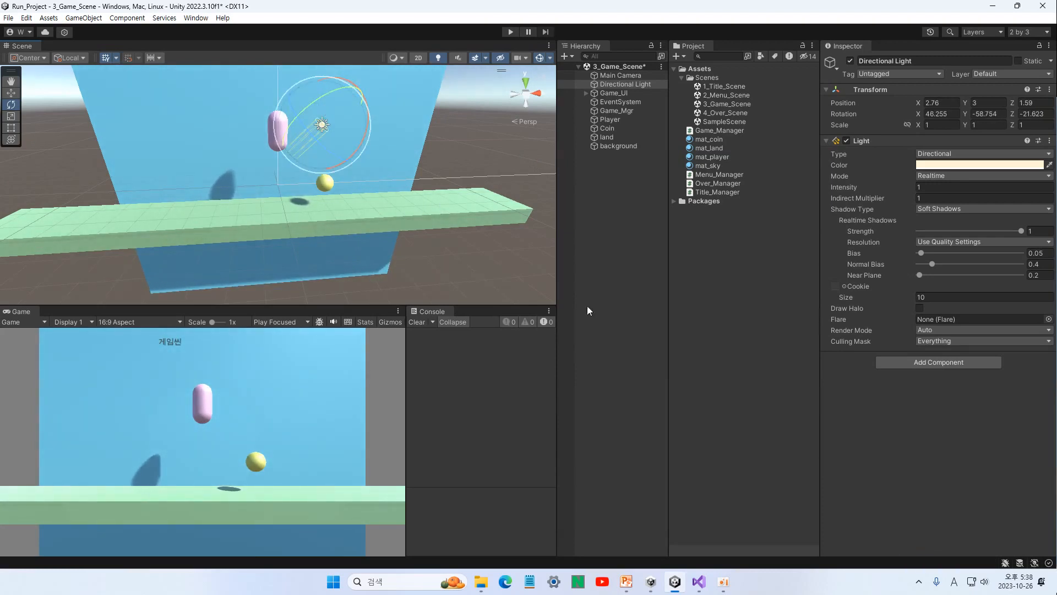
# Try intensities of 0.8, 1, 2 and 3 on the Directional Light and settle on 0.9
pyautogui.click(925, 187)
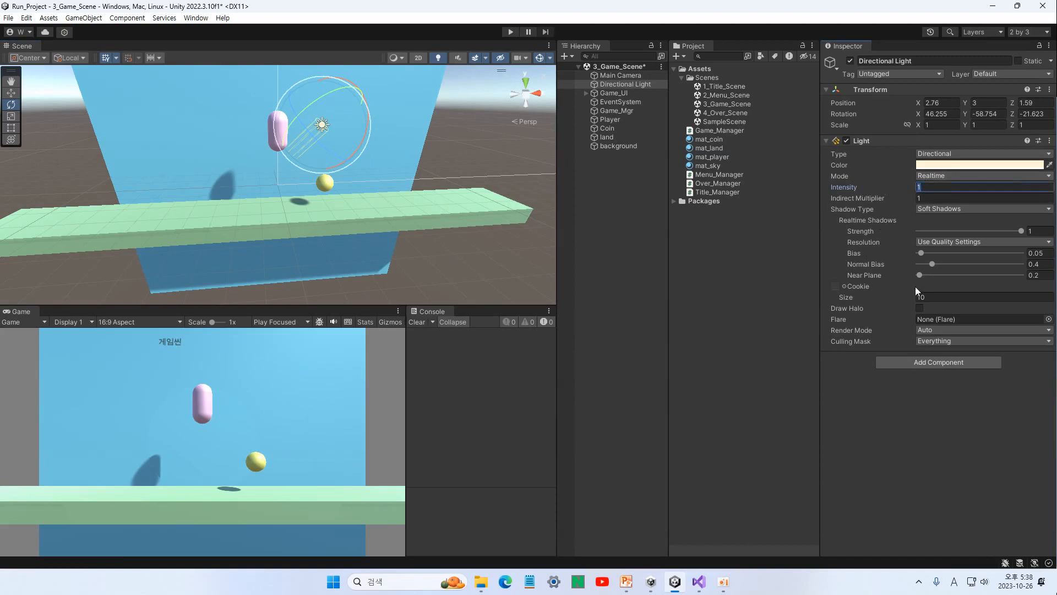
pyautogui.write('0.8')
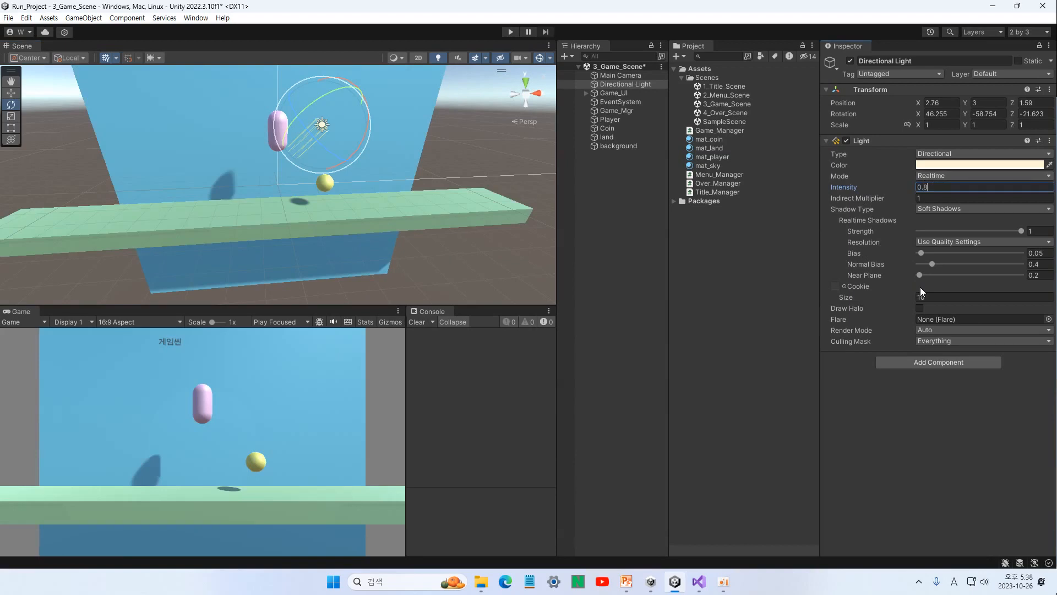
pyautogui.press('BackSpace')
pyautogui.press('BackSpace')
pyautogui.press('BackSpace')
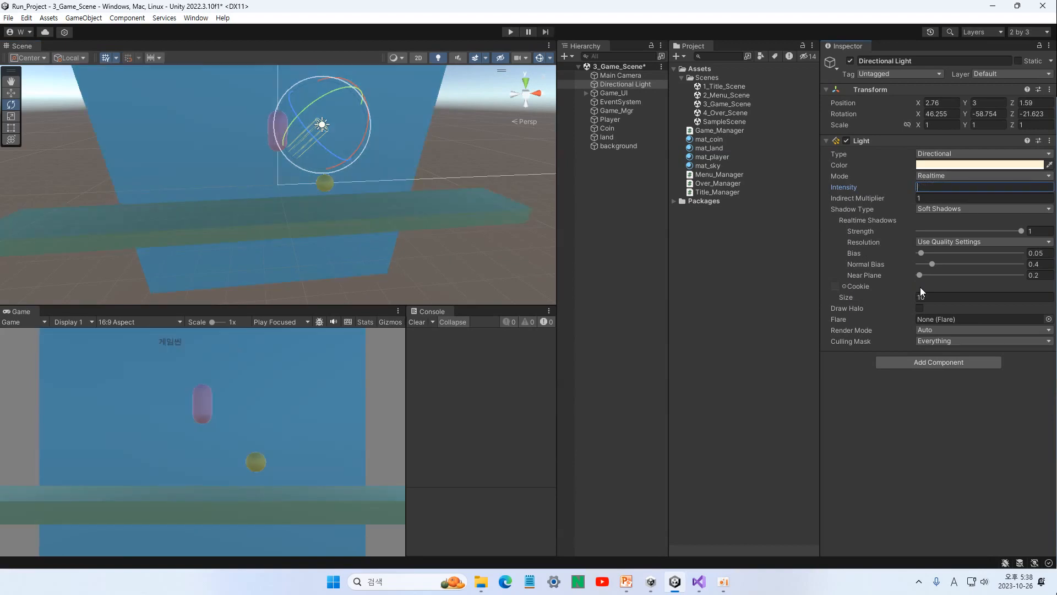
pyautogui.write('1')
pyautogui.press('BackSpace')
pyautogui.write('2')
pyautogui.press('BackSpace')
pyautogui.write('3')
pyautogui.press('BackSpace')
pyautogui.write('1')
pyautogui.press('BackSpace')
pyautogui.write('0.9')
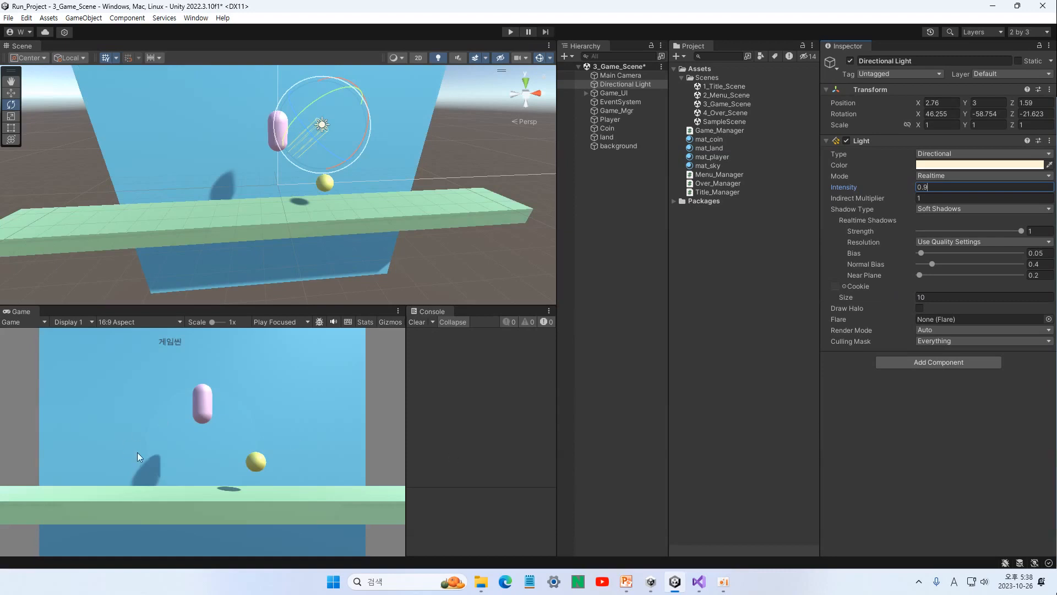
# Set the Directional Light's shadow type to No Shadows
pyautogui.click(853, 221)
pyautogui.click(969, 208)
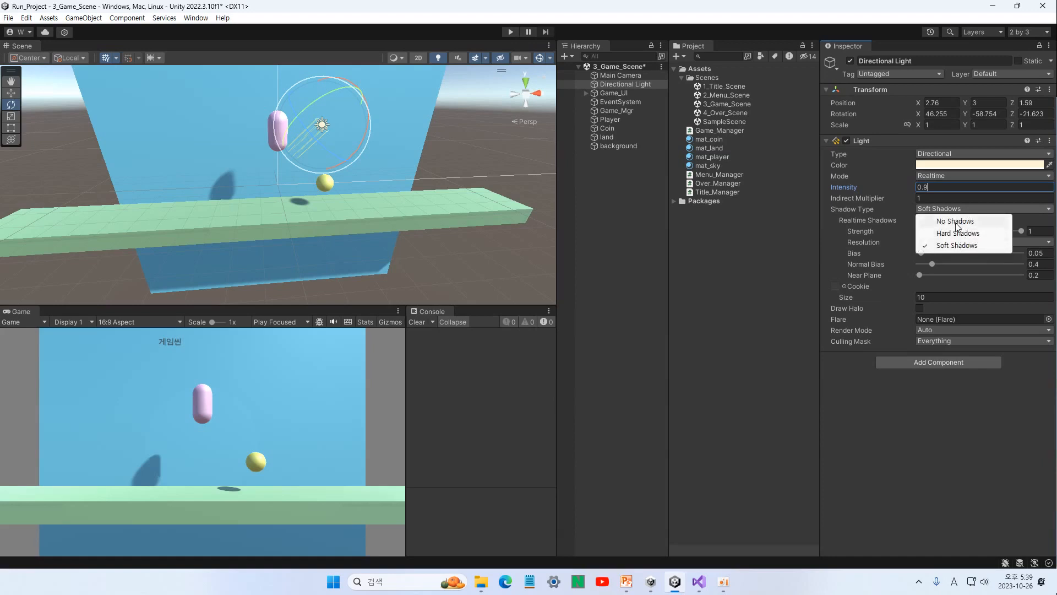
pyautogui.click(956, 221)
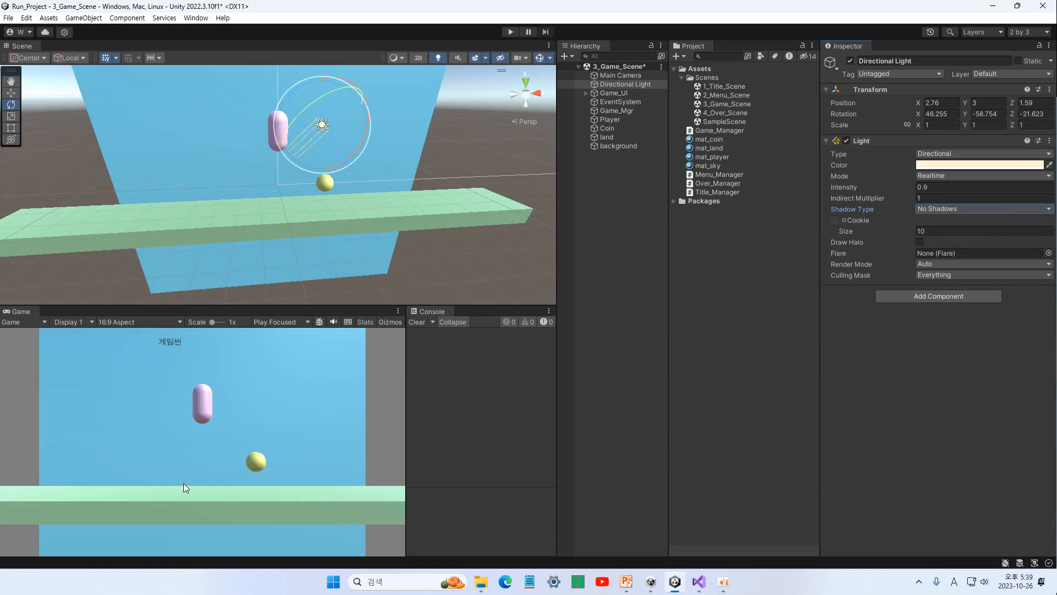
# Try Soft Shadows as the Directional Light's shadow type
pyautogui.click(962, 174)
pyautogui.click(1017, 211)
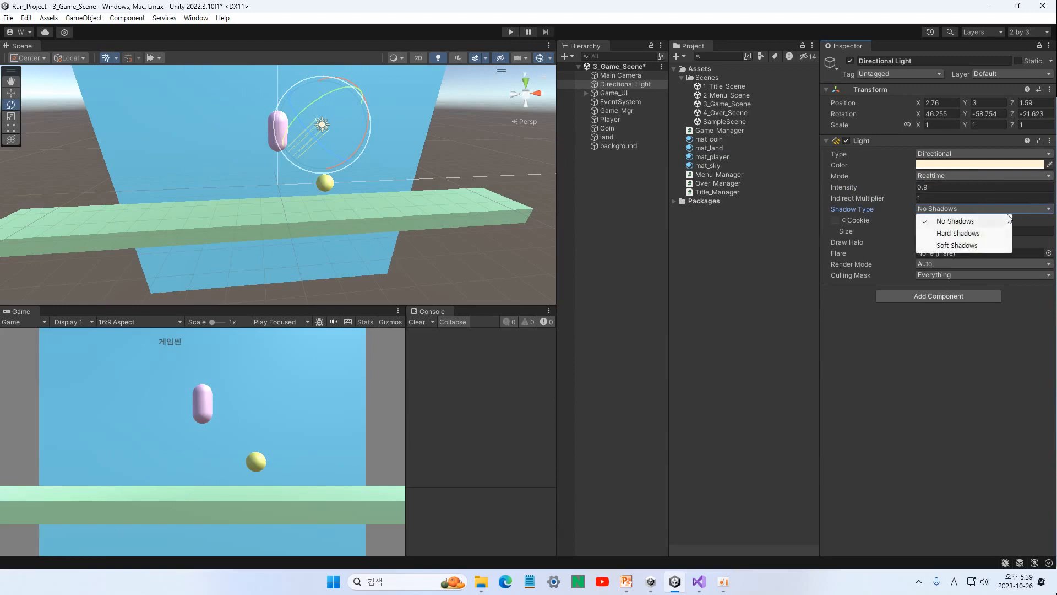
pyautogui.click(955, 245)
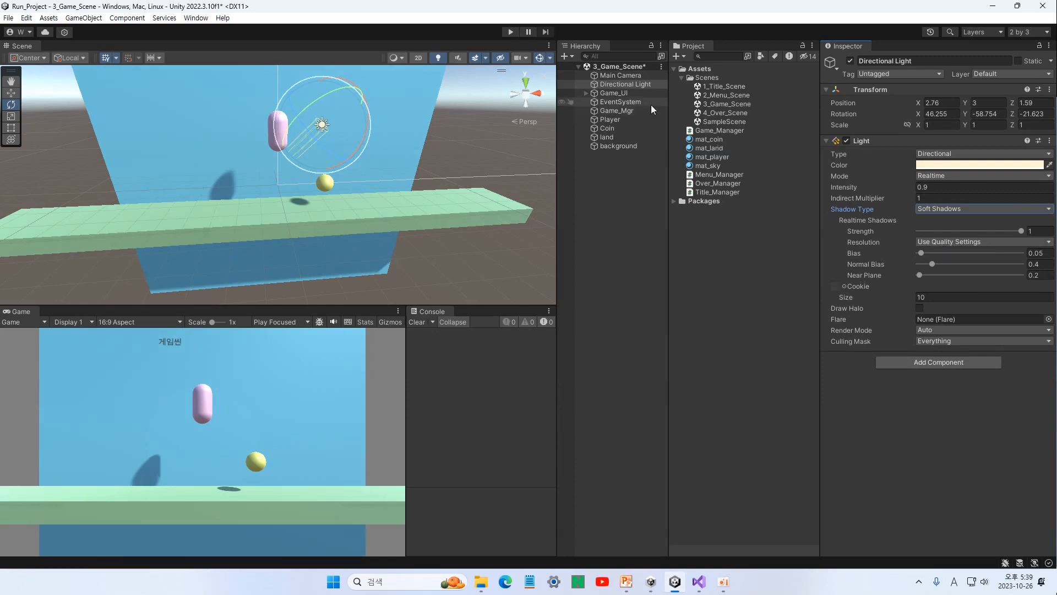
# Try rotating the Directional Light to point straight down, with rotation X 90, Y 0, Z 0
pyautogui.click(949, 115)
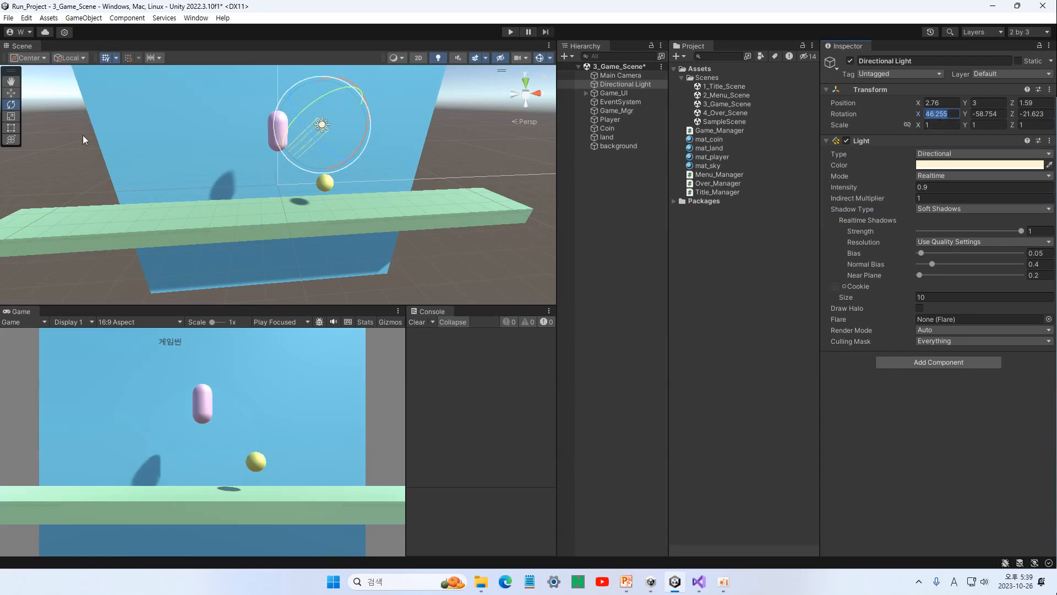
pyautogui.click(11, 105)
pyautogui.moveTo(299, 88); pyautogui.dragTo(246, 161)
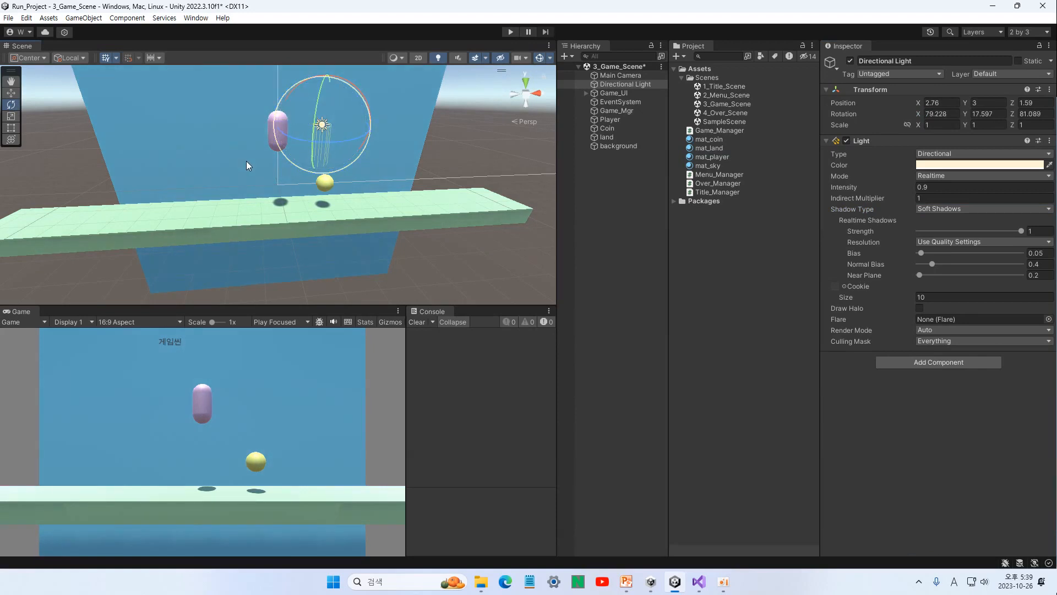
pyautogui.click(944, 114)
pyautogui.write('90')
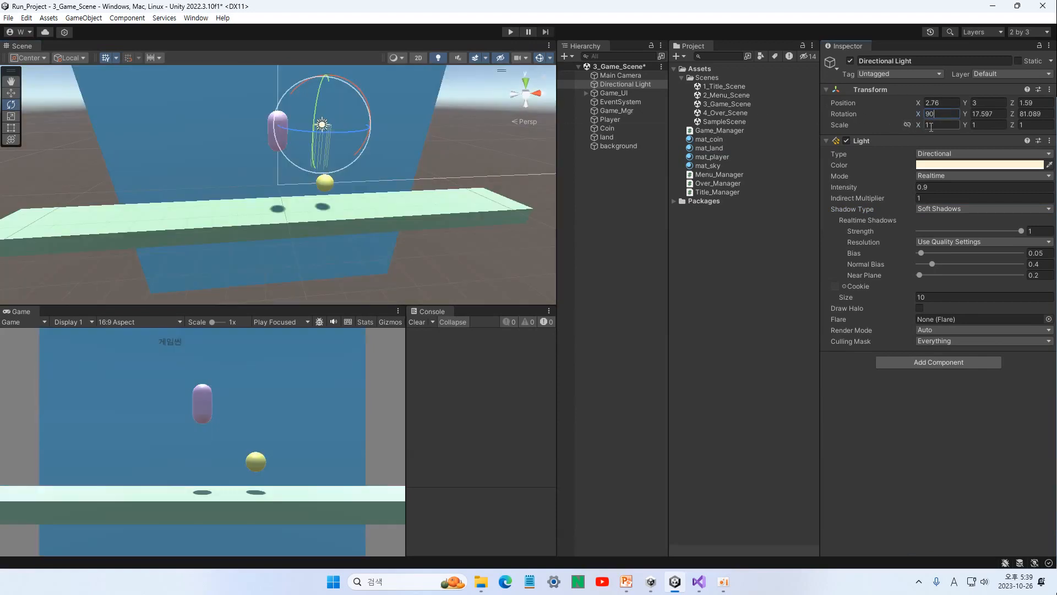
pyautogui.press('Tab')
pyautogui.write('0')
pyautogui.press('Tab')
pyautogui.write('0')
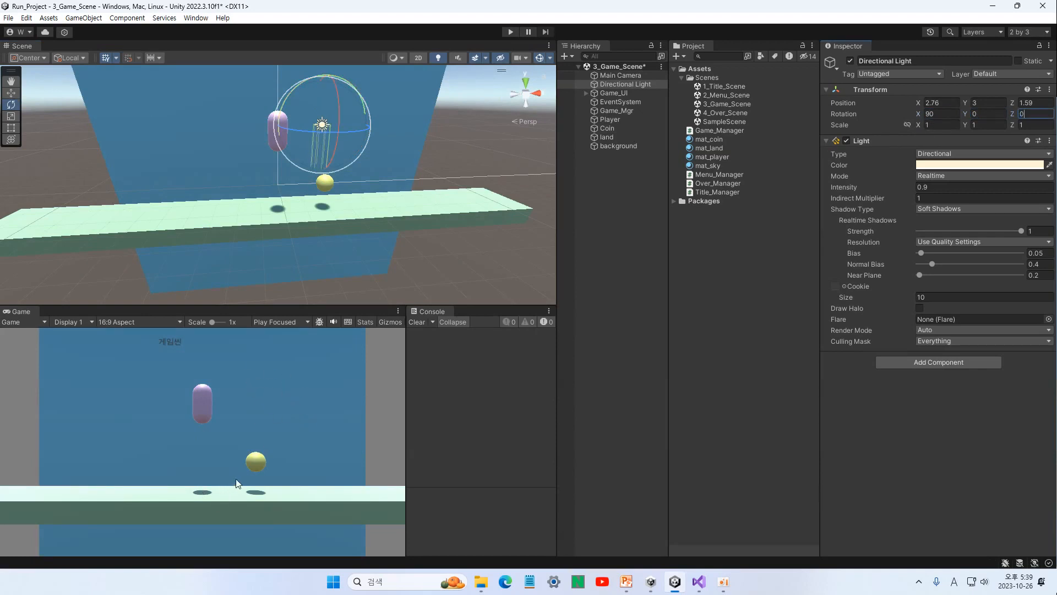
# Undo the light's rotation and shadow changes, and rotate the Directional Light to about X 42.2, Y -56.6, Z -20.1
pyautogui.hotkey('ctrl', 'z')
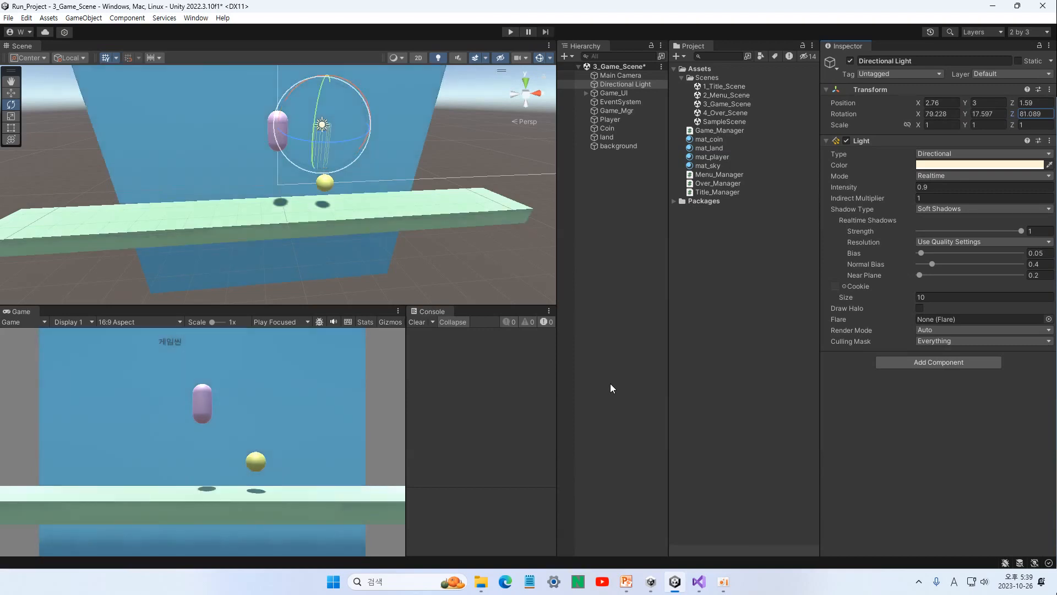
pyautogui.hotkey('ctrl', 'z')
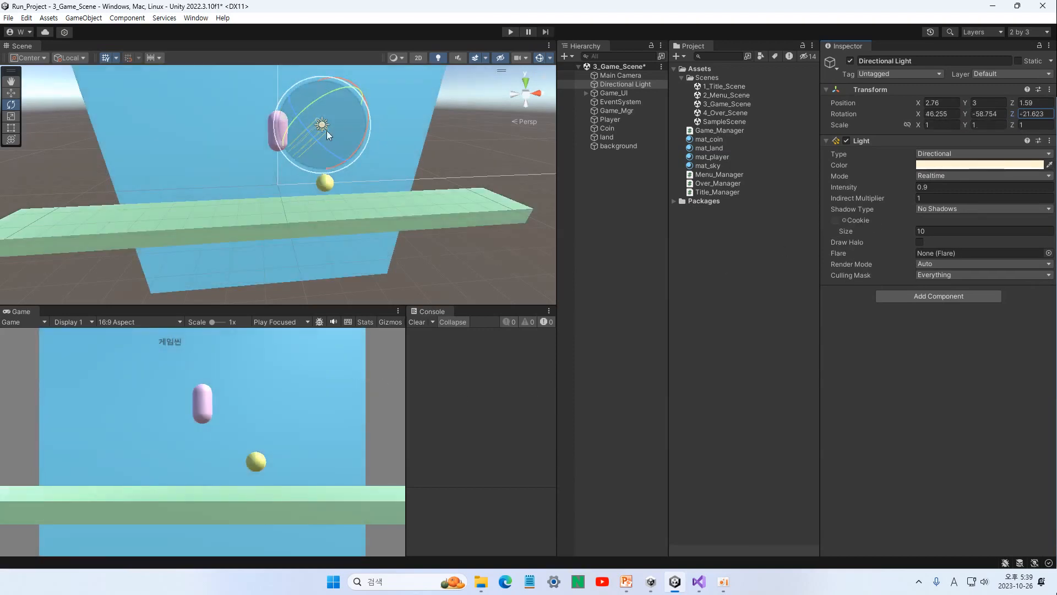
pyautogui.moveTo(369, 119)
pyautogui.mouseDown()
pyautogui.moveTo(362, 141)
pyautogui.moveTo(373, 133)
pyautogui.mouseUp()
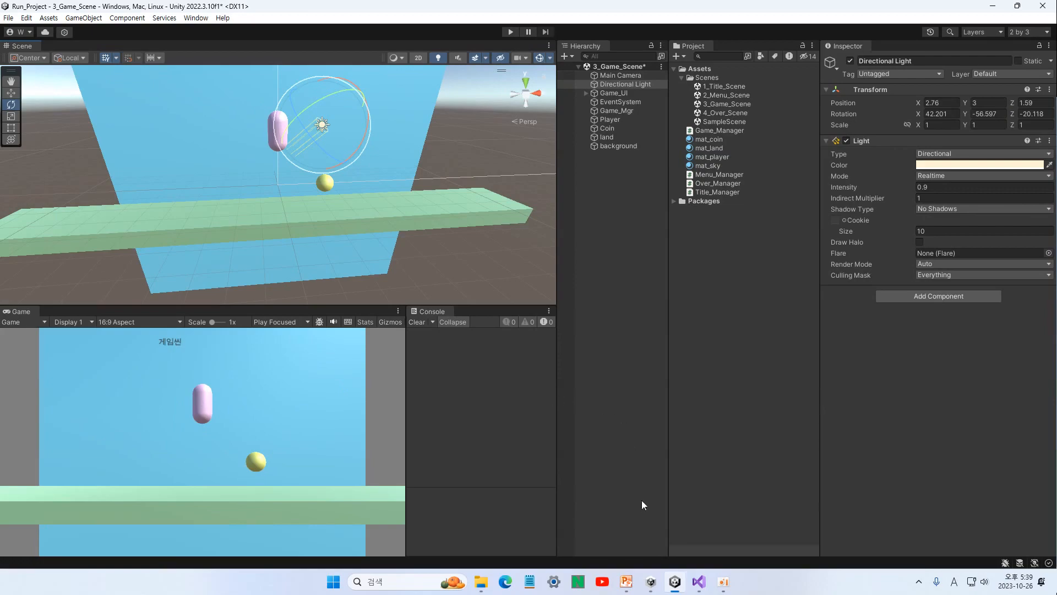
# Switch to PowerPoint and review the lecture slides back to slide 11 on adding the game components
pyautogui.click(626, 582)
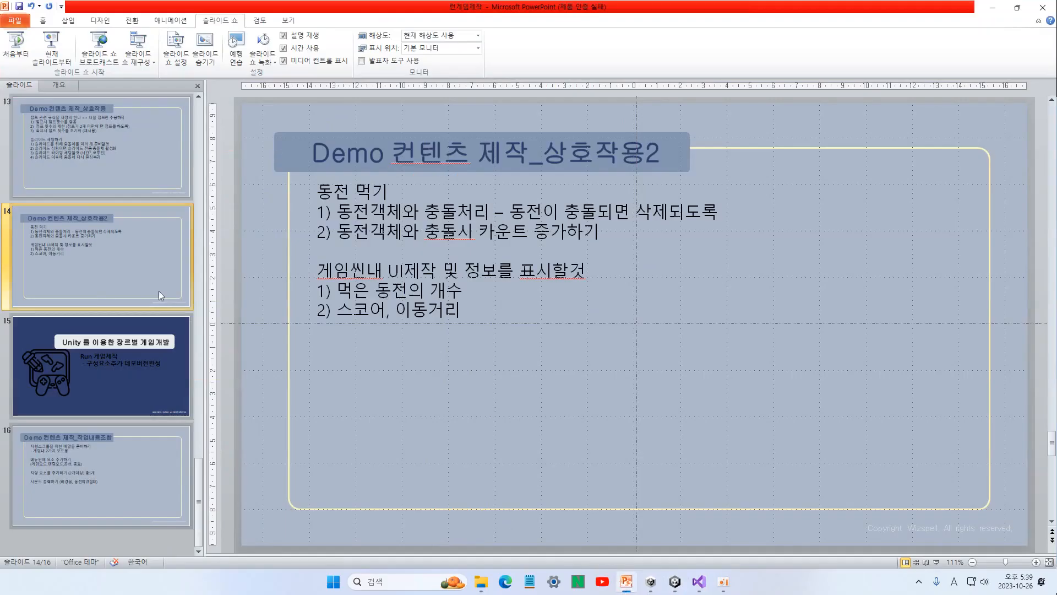
pyautogui.click(77, 152)
pyautogui.scroll(1, 82, 217)
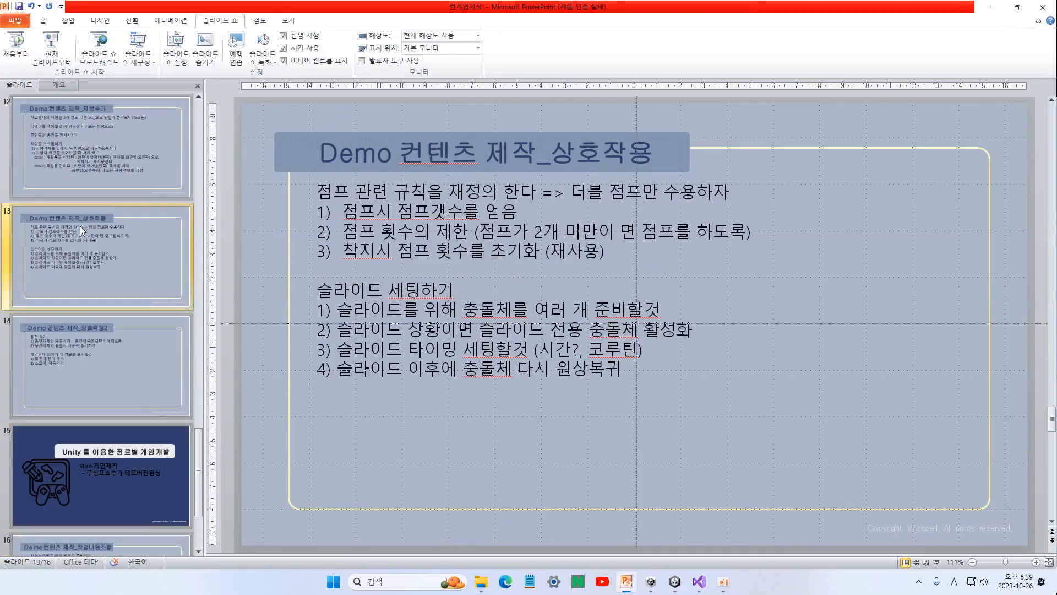
pyautogui.click(87, 158)
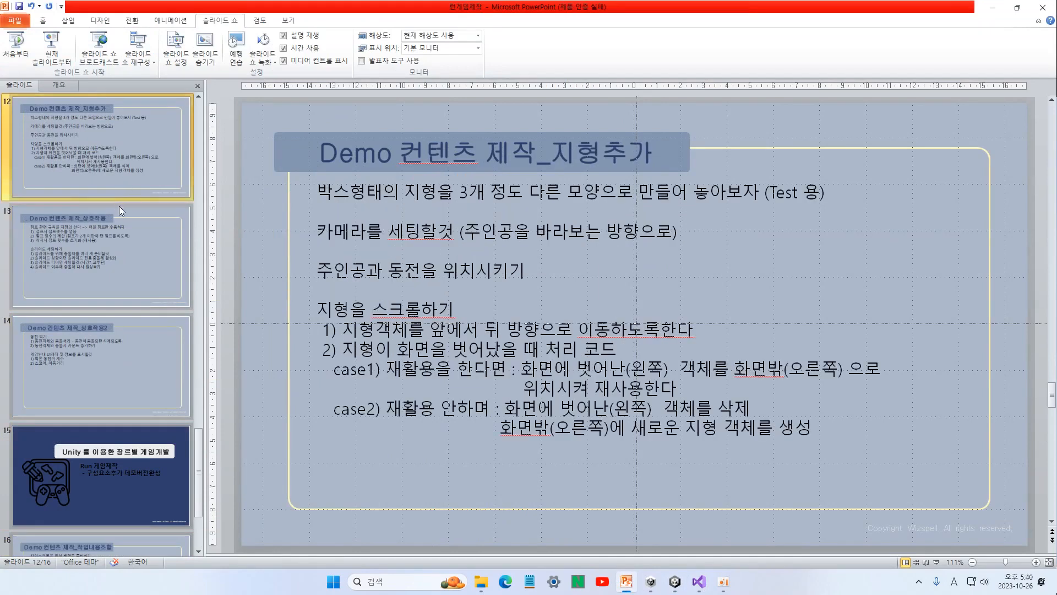
pyautogui.scroll(3, 112, 206)
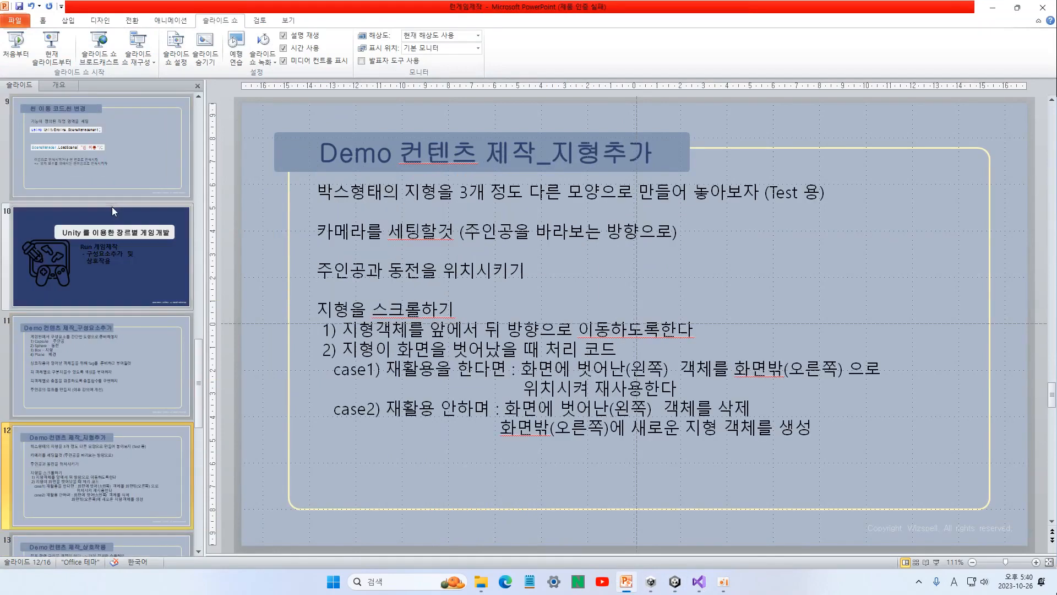
pyautogui.click(107, 362)
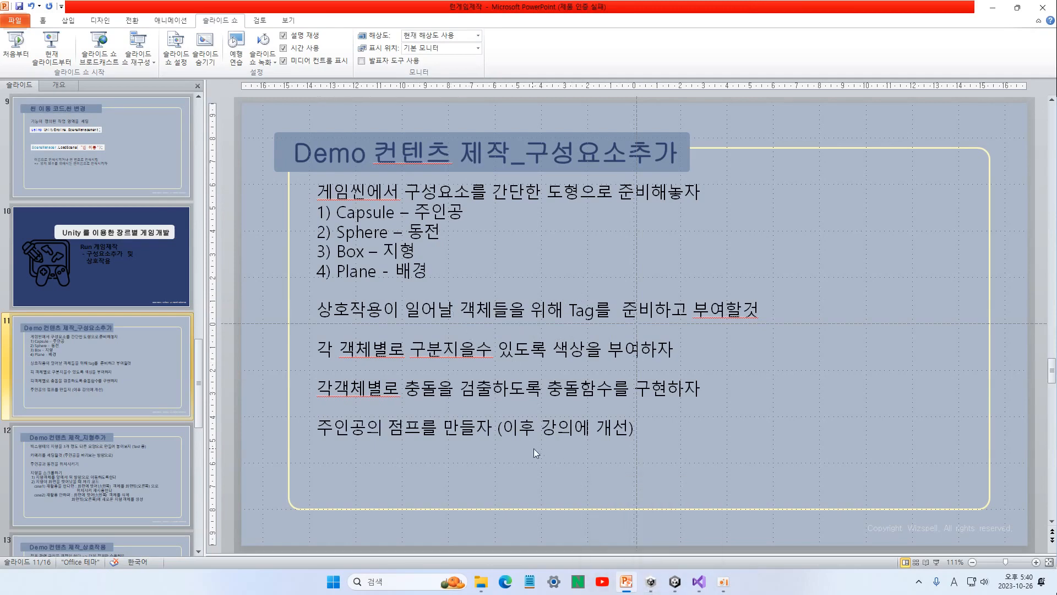
# Switch back to Unity, set the handle orientation to Global, and move the Directional Light along X to about 30.53
pyautogui.moveTo(674, 591)
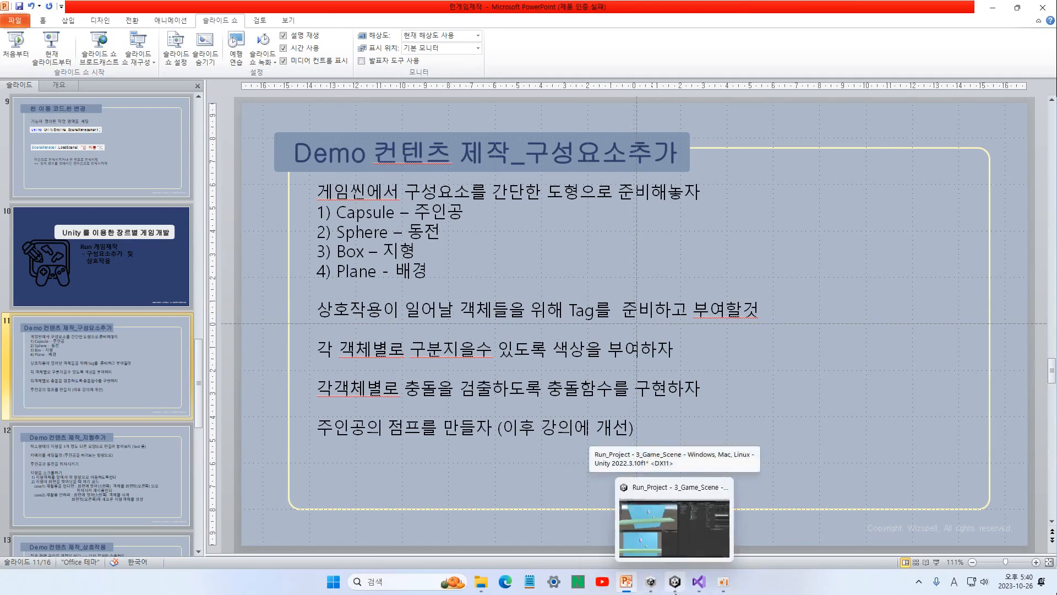
pyautogui.click(698, 582)
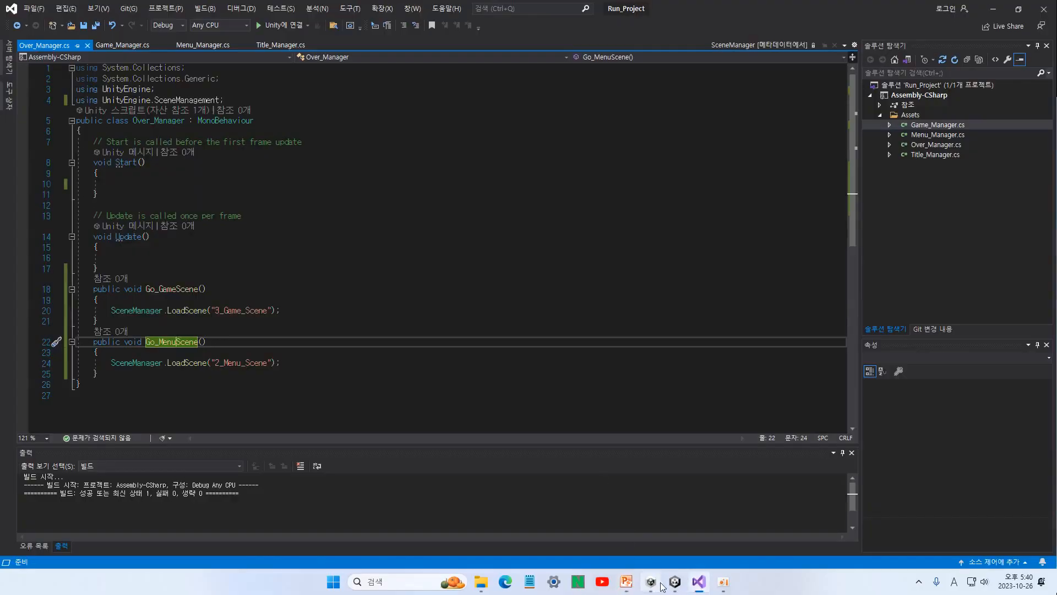
pyautogui.click(674, 583)
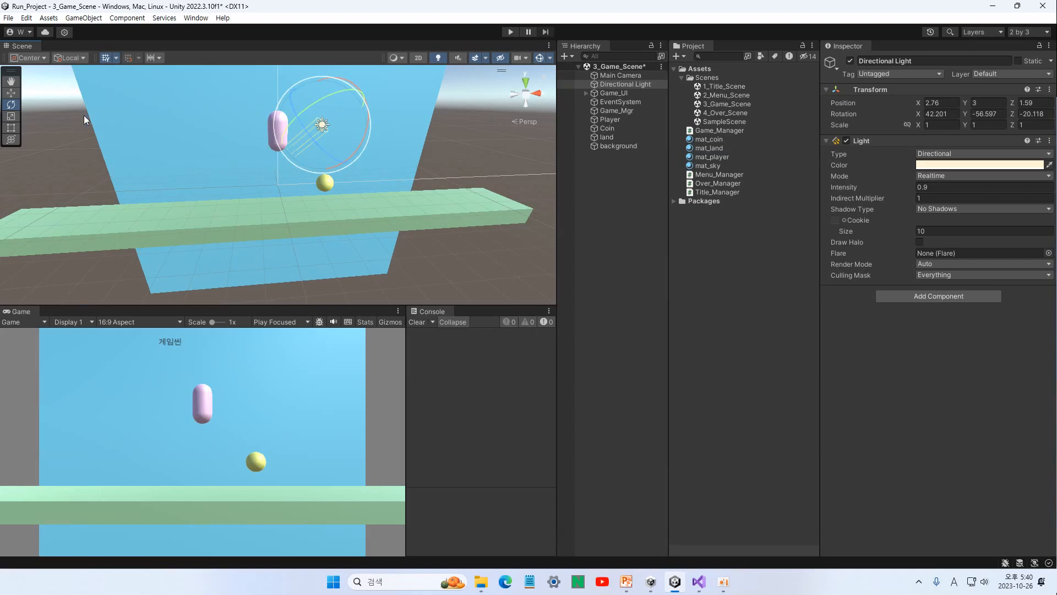
pyautogui.click(16, 95)
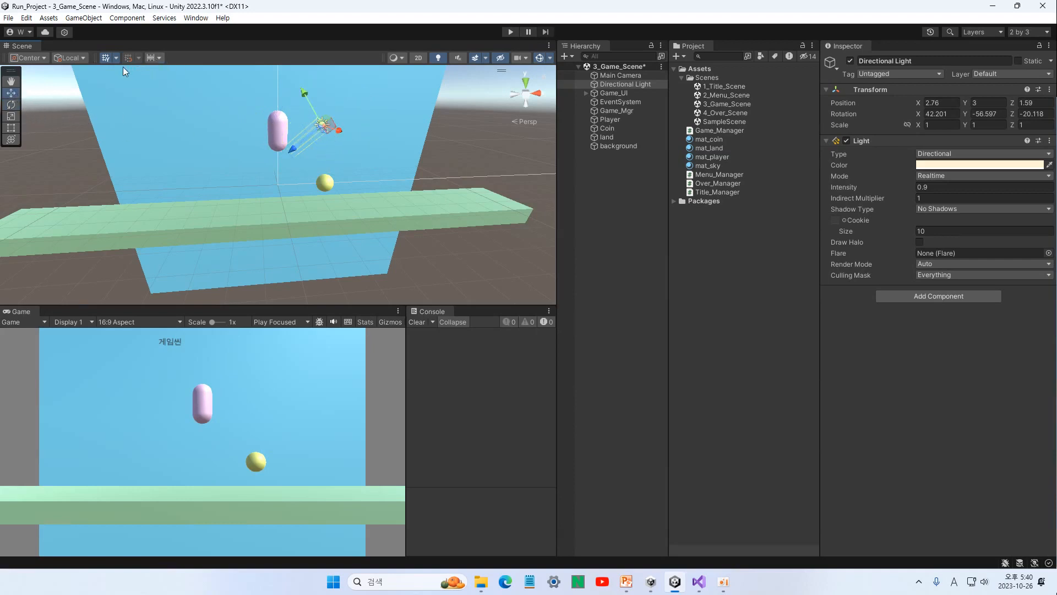
pyautogui.click(65, 60)
pyautogui.click(78, 70)
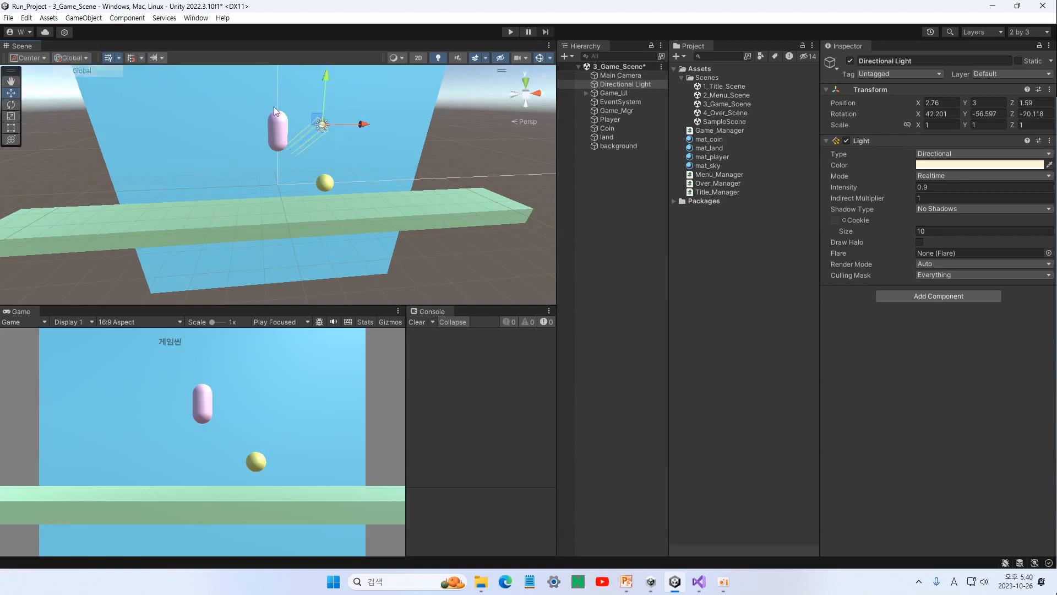
pyautogui.moveTo(353, 127); pyautogui.dragTo(681, 160)
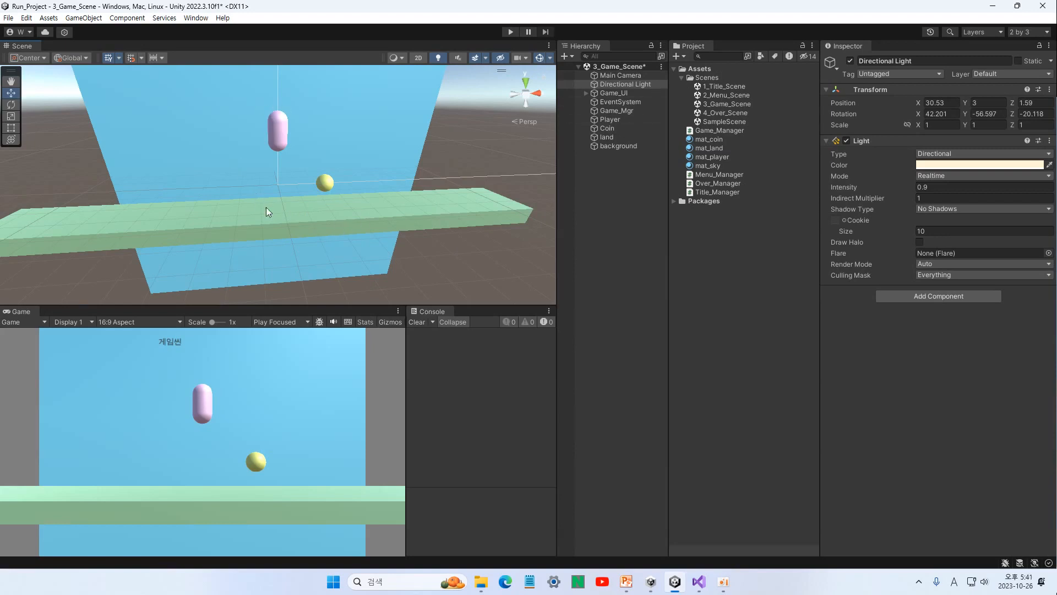
# Examine the land, Coin and Player objects, trying a sideways move of the land and undoing it
pyautogui.click(297, 231)
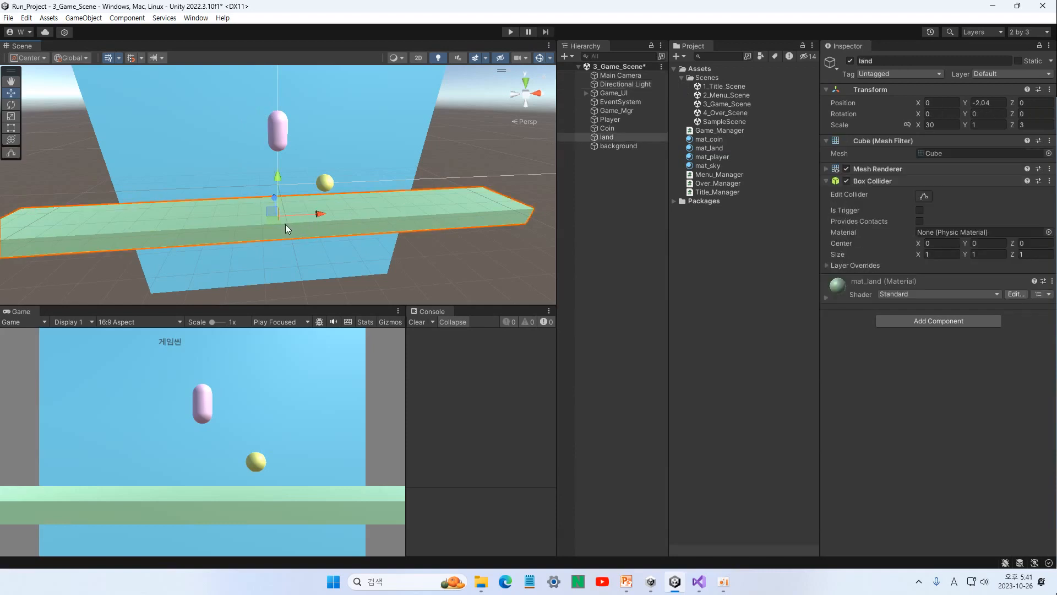
pyautogui.moveTo(316, 215); pyautogui.dragTo(364, 252)
pyautogui.hotkey('ctrl', 'z')
pyautogui.click(324, 183)
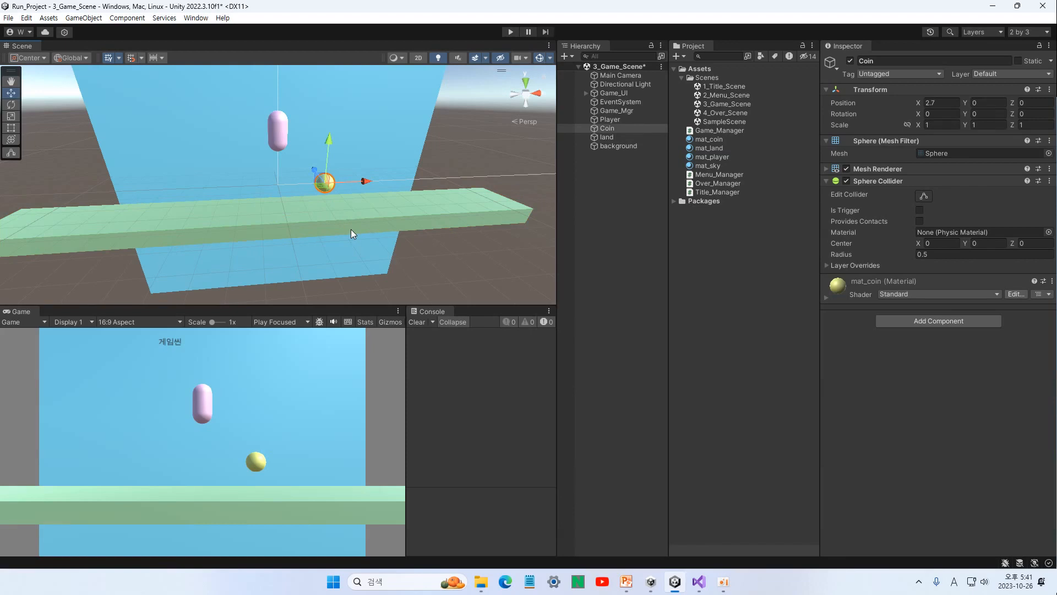
pyautogui.click(268, 141)
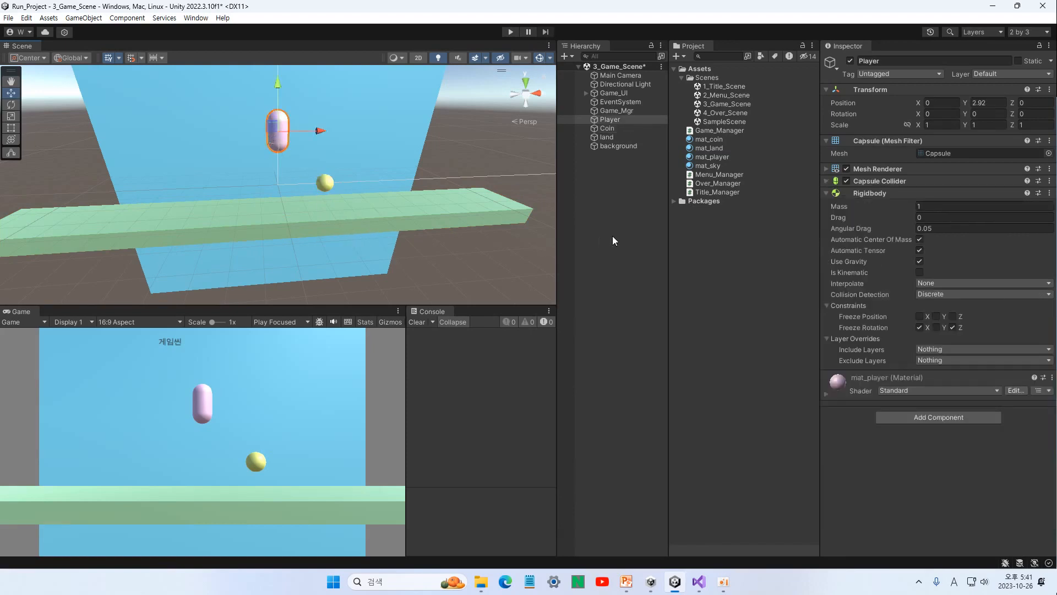
# Create a C# script named Player_Control in the Assets folder
pyautogui.click(722, 300)
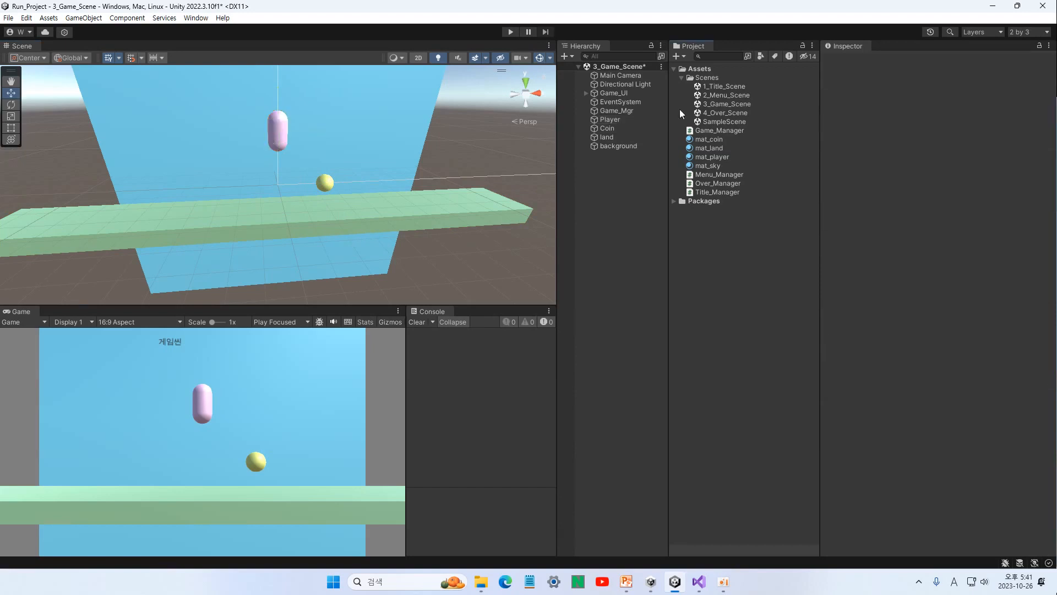
pyautogui.click(675, 57)
pyautogui.click(702, 53)
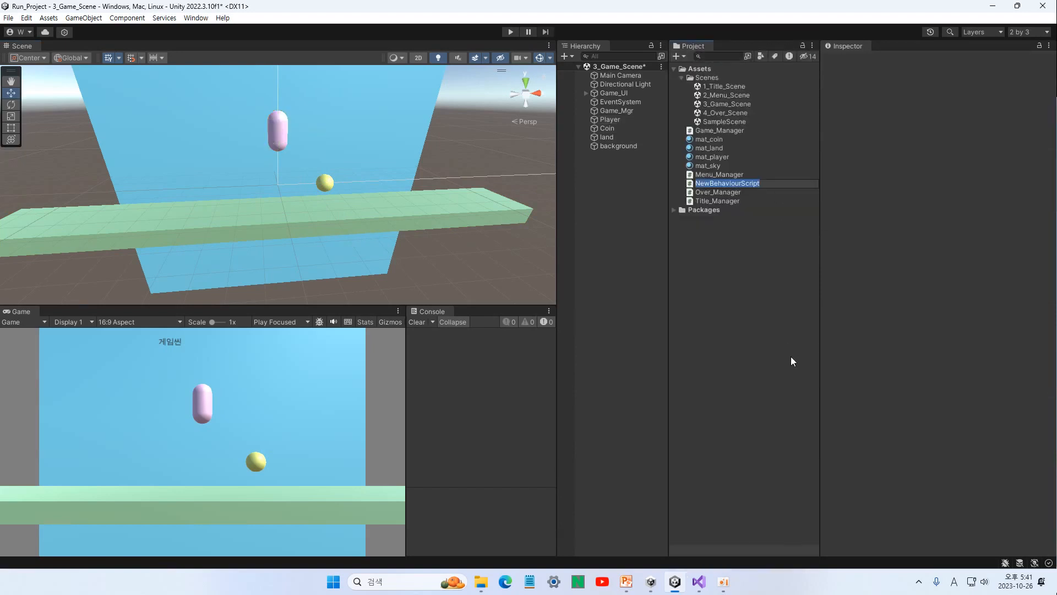
pyautogui.write('Player_Control')
pyautogui.press('Return')
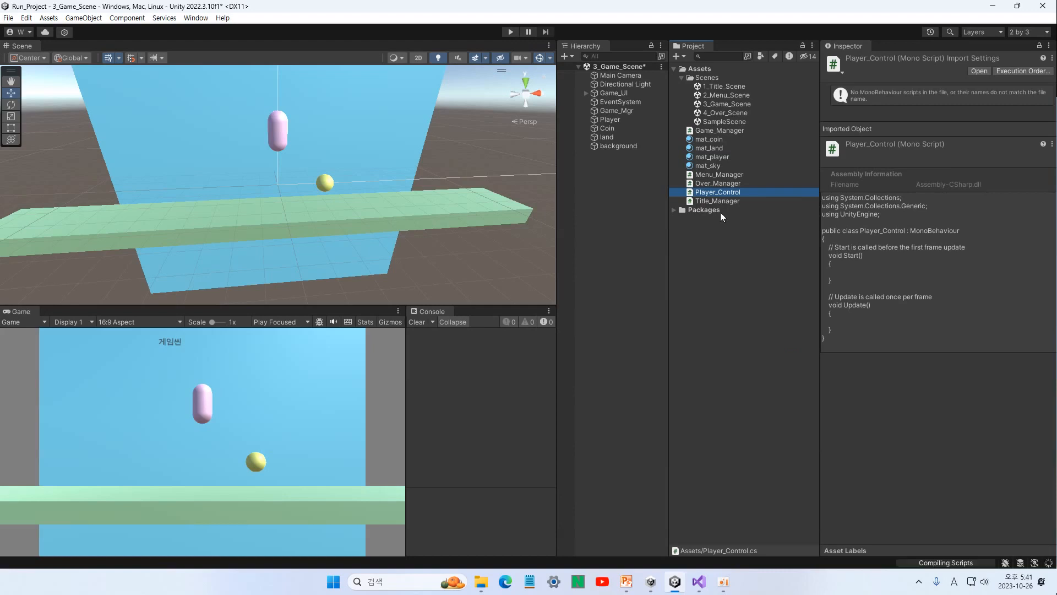
# Create a C# script named Land_Control in the Assets folder
pyautogui.click(678, 59)
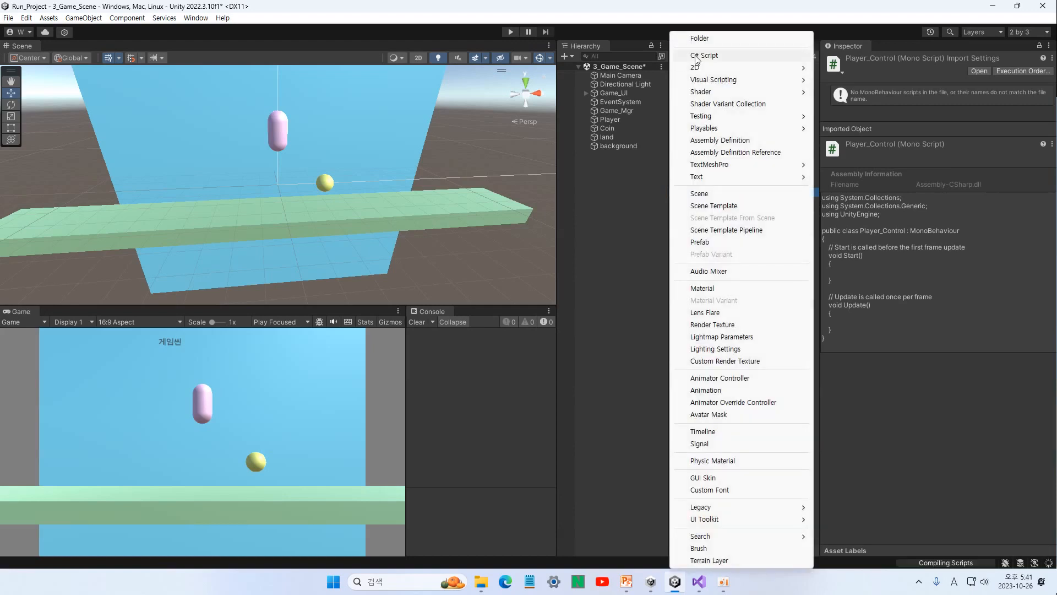
pyautogui.click(697, 55)
pyautogui.write('L')
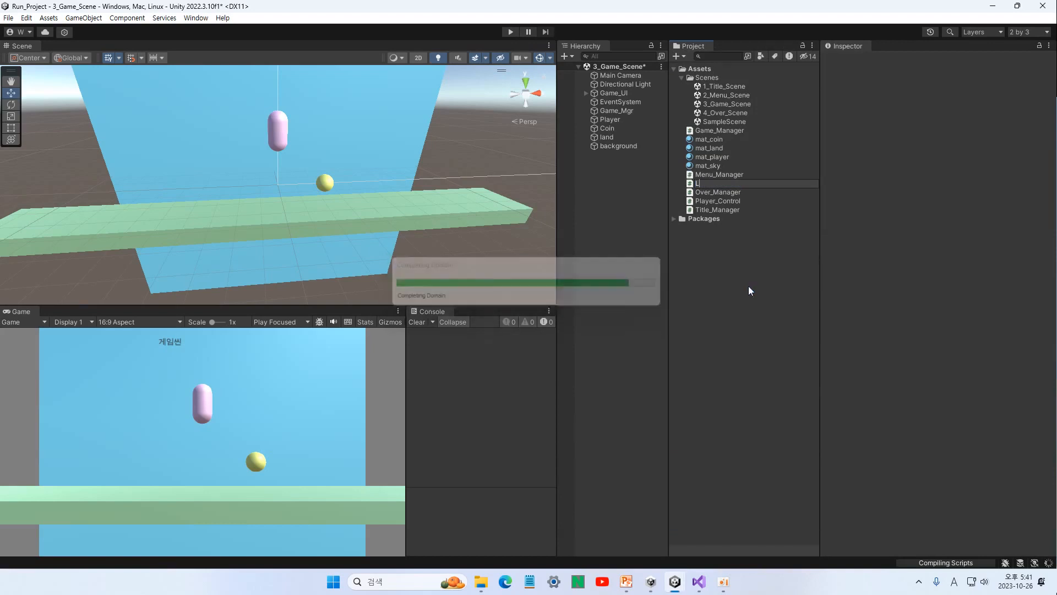
pyautogui.write('and_')
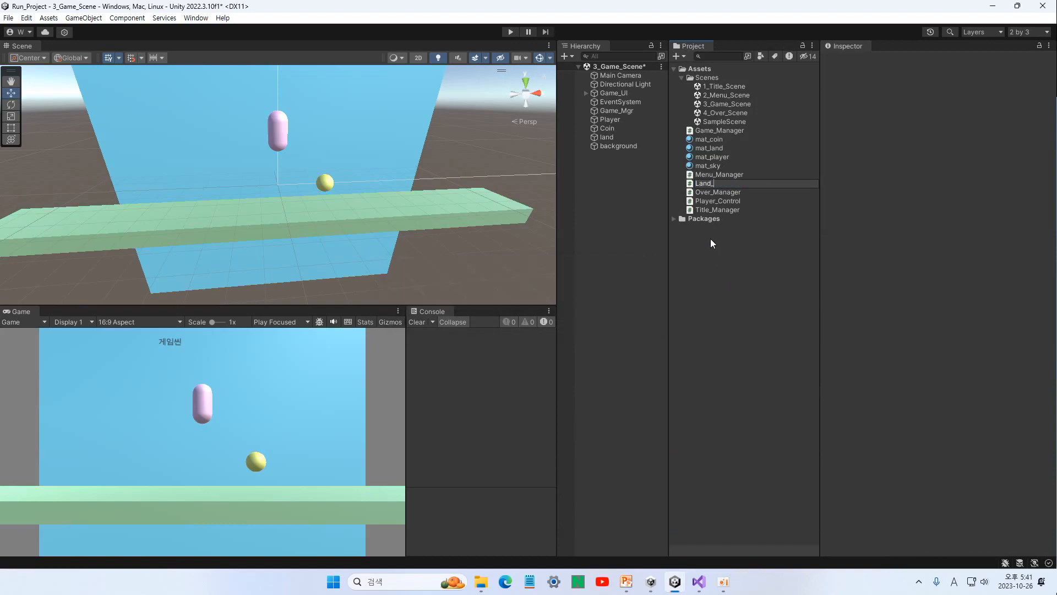
pyautogui.write('Control')
pyautogui.press('Return')
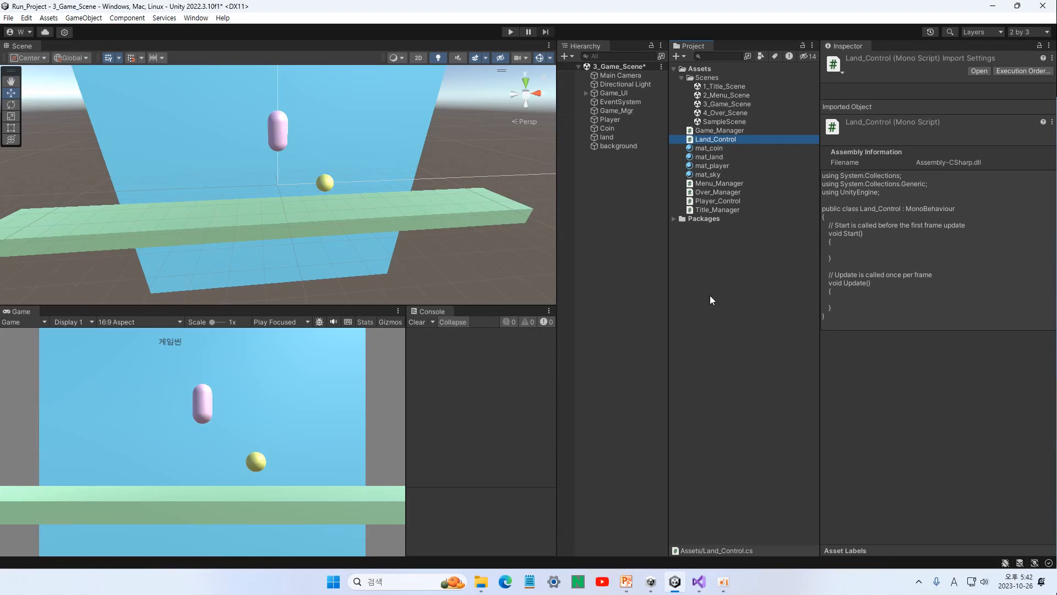
# Show the project's Assets folder in File Explorer
pyautogui.click(691, 70)
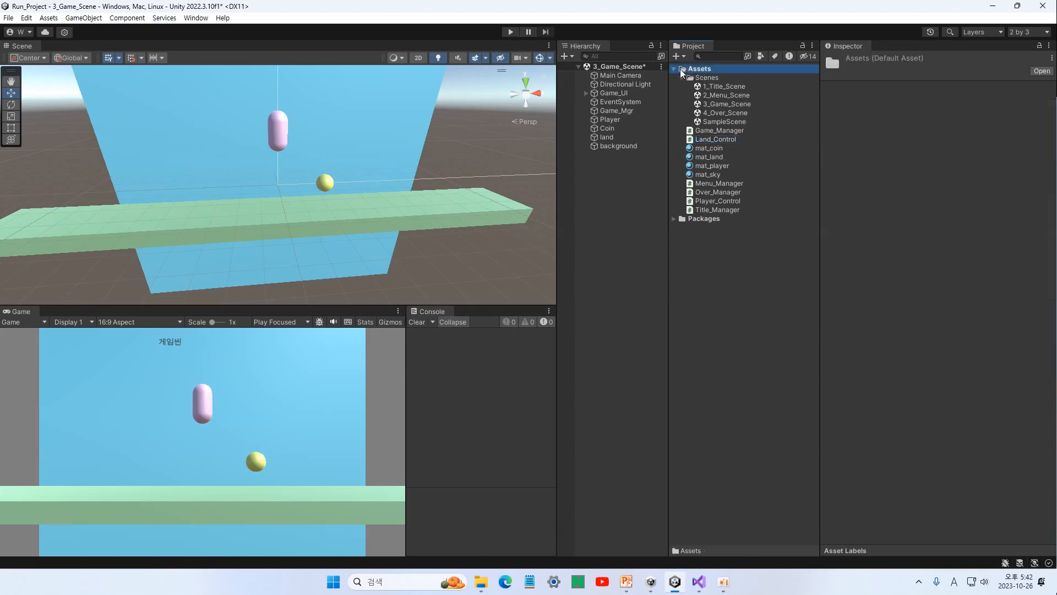
pyautogui.click(701, 81)
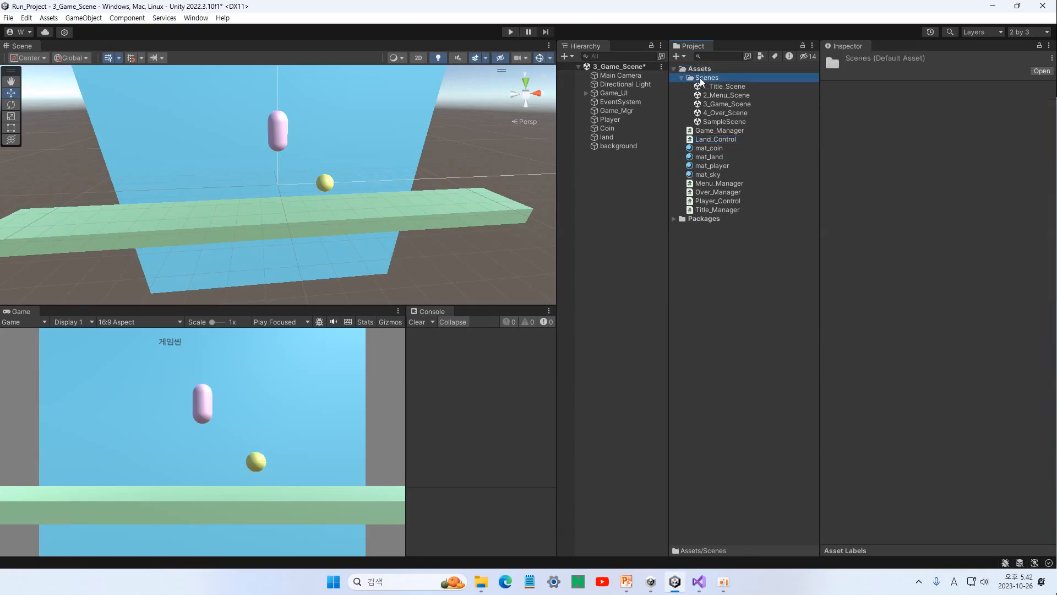
pyautogui.click(700, 70)
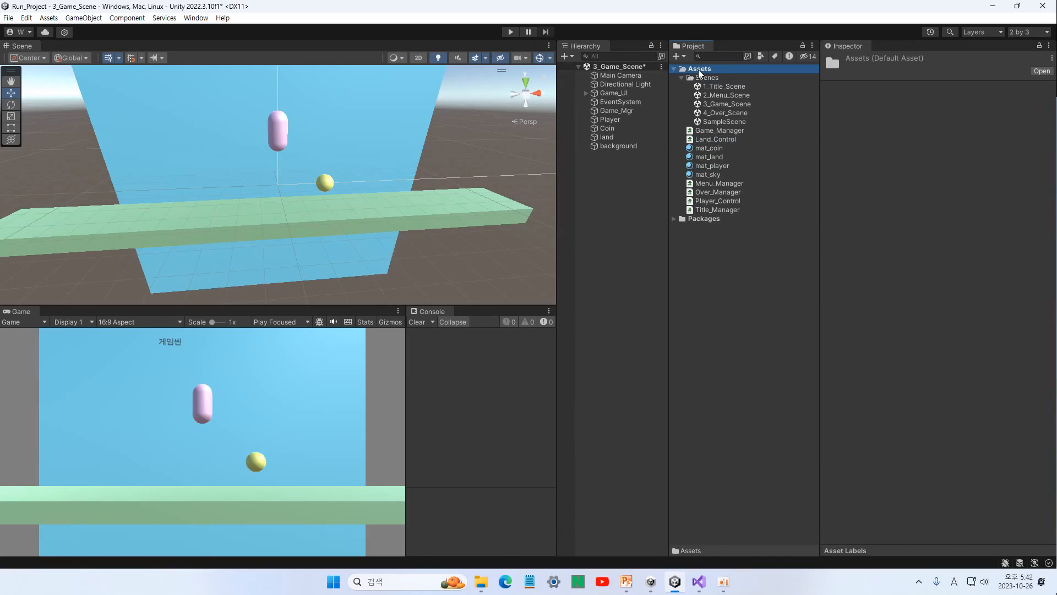
pyautogui.rightClick(699, 72)
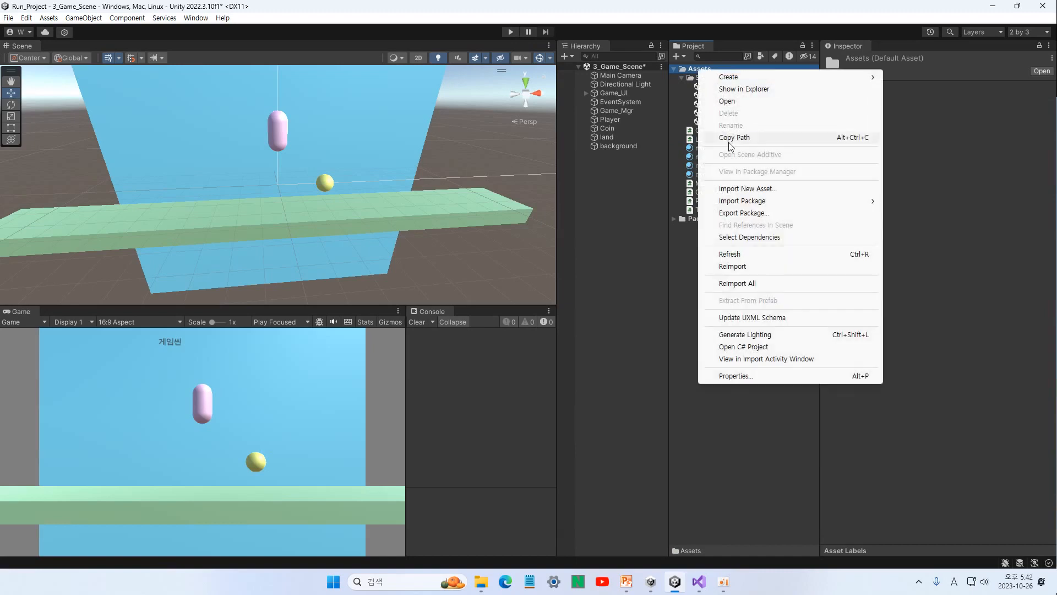
pyautogui.click(743, 90)
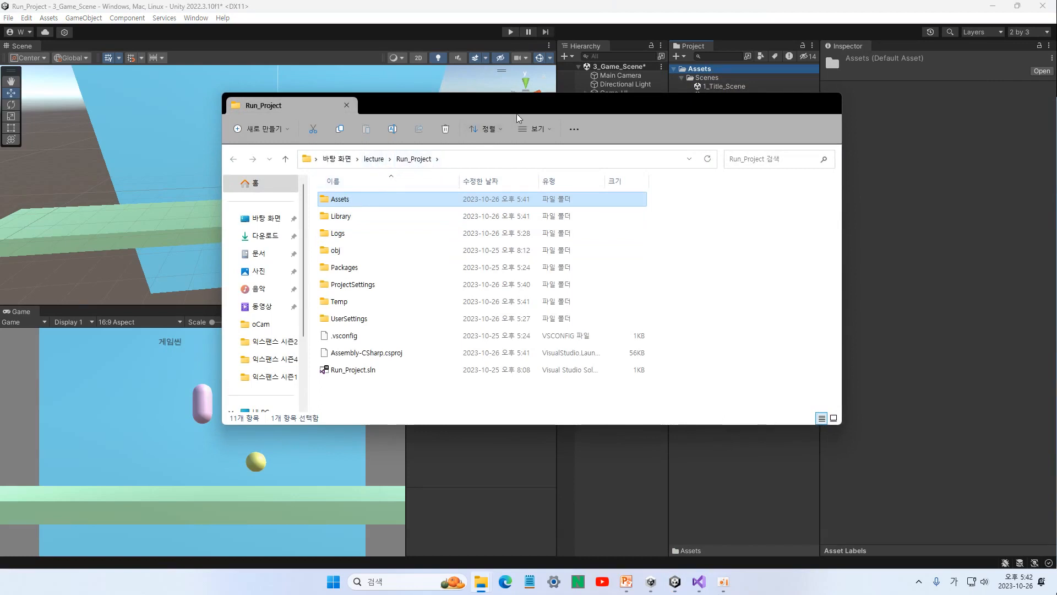
# Examine the contents of the Assets folder and its Scenes subfolder in File Explorer, and close the window
pyautogui.moveTo(524, 107); pyautogui.dragTo(730, 199)
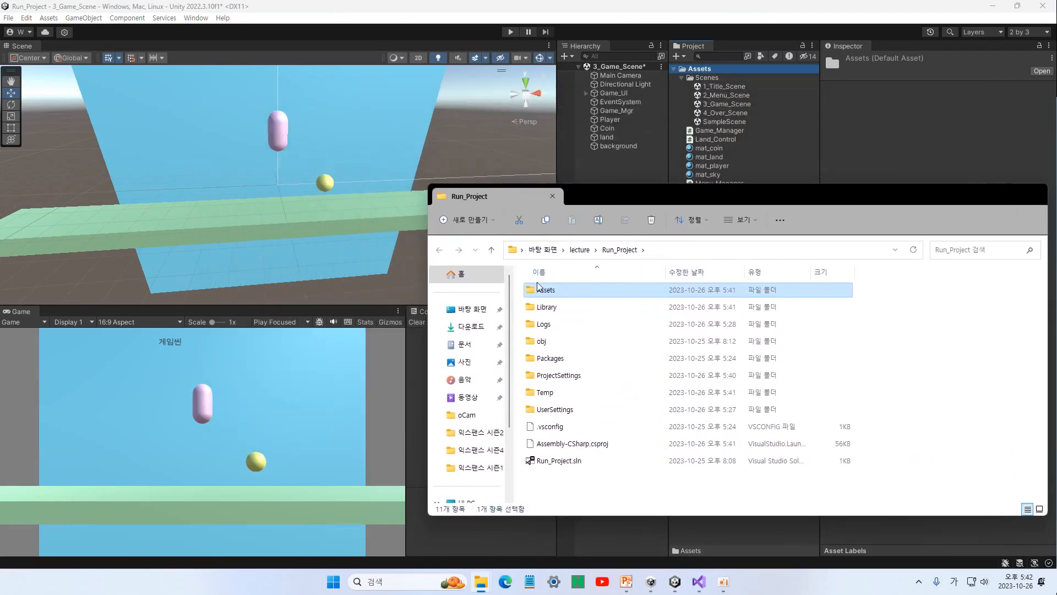
pyautogui.doubleClick(544, 296)
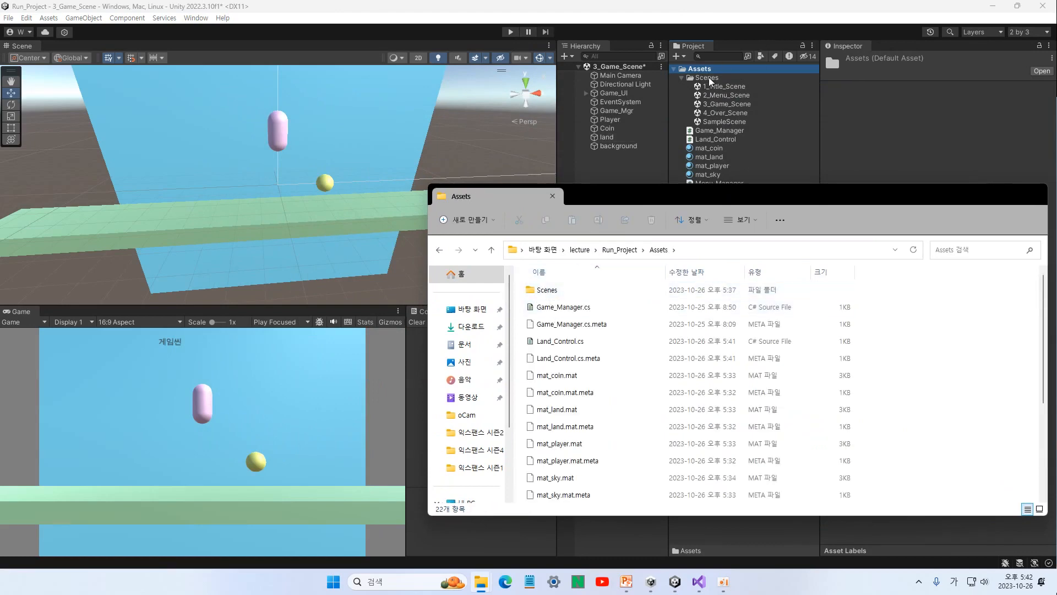
pyautogui.doubleClick(551, 295)
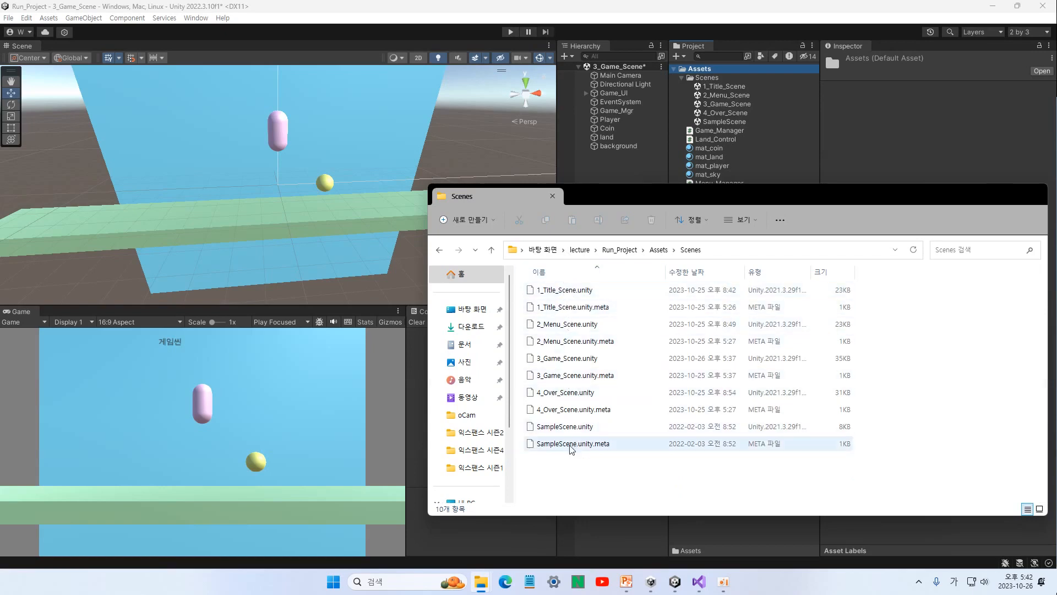
pyautogui.click(553, 196)
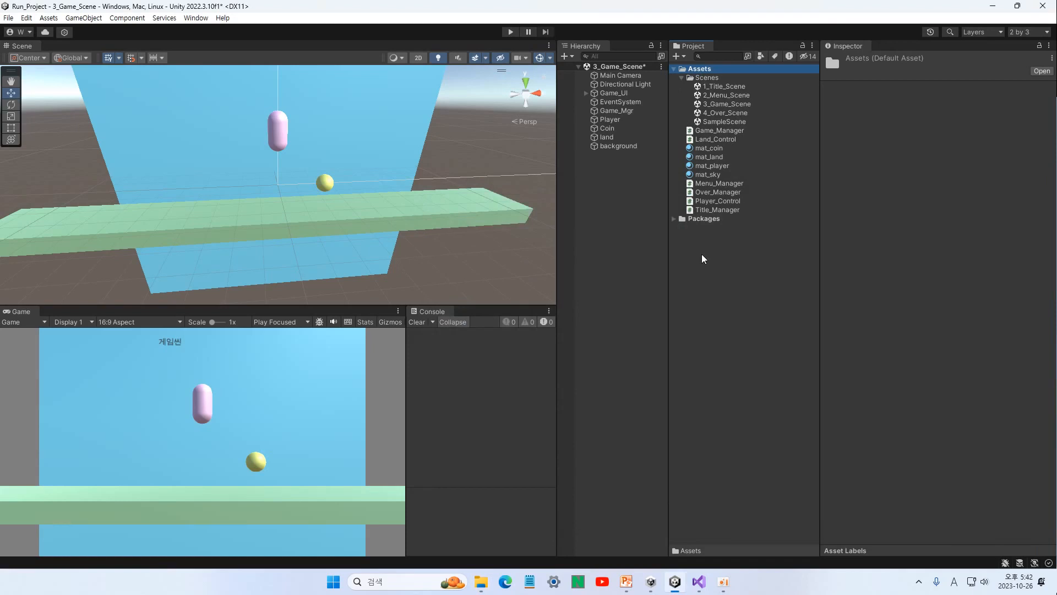
# Create a folder named Metarials in the Assets folder
pyautogui.click(677, 57)
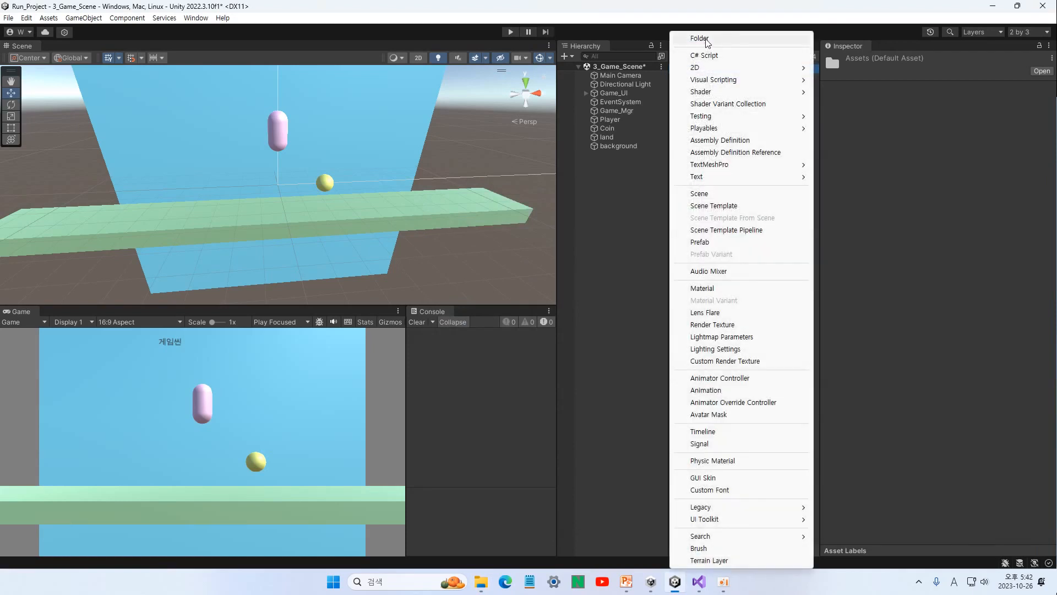
pyautogui.click(701, 38)
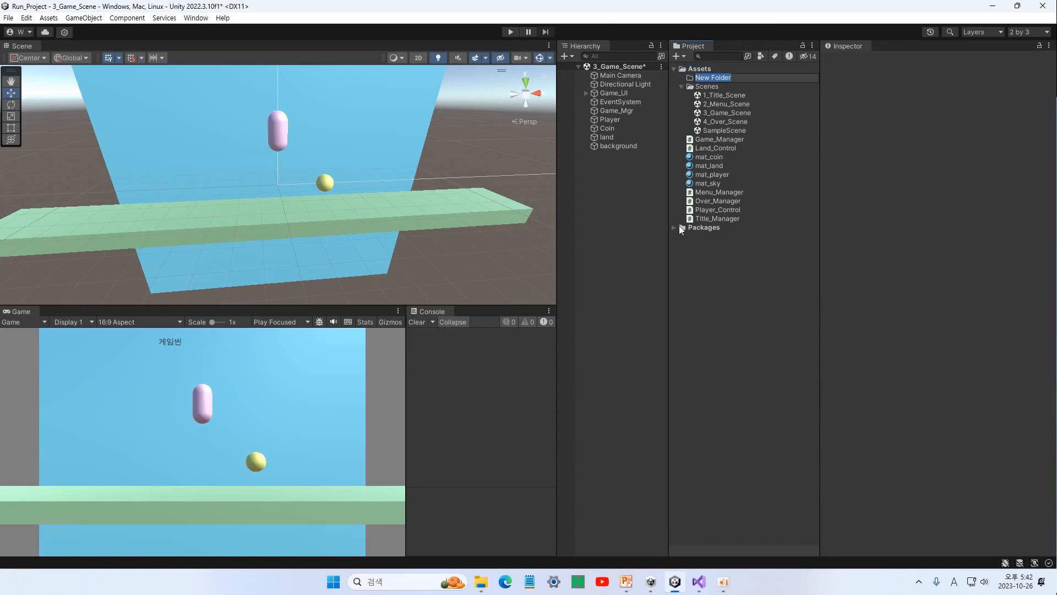
pyautogui.write('Metarials')
pyautogui.press('Return')
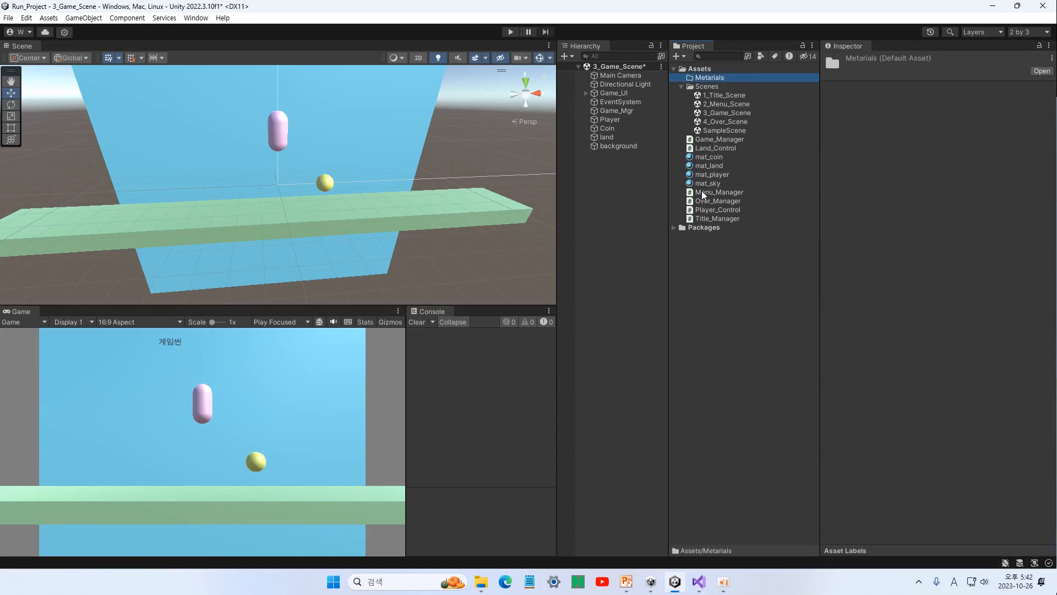
# Create another folder named Scripts directly under Assets, outside the Metarials folder
pyautogui.click(678, 56)
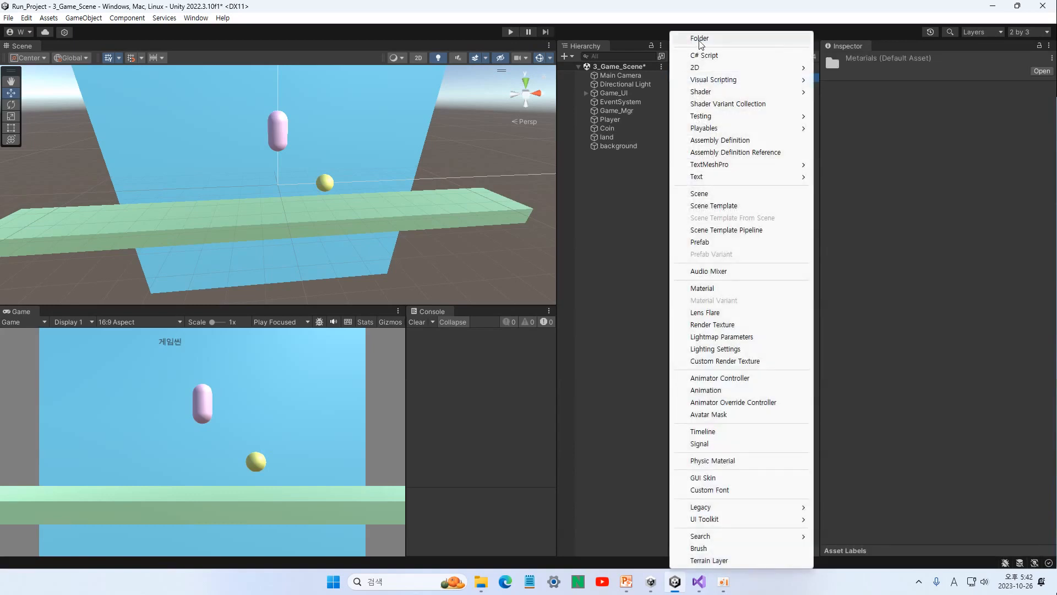
pyautogui.click(697, 37)
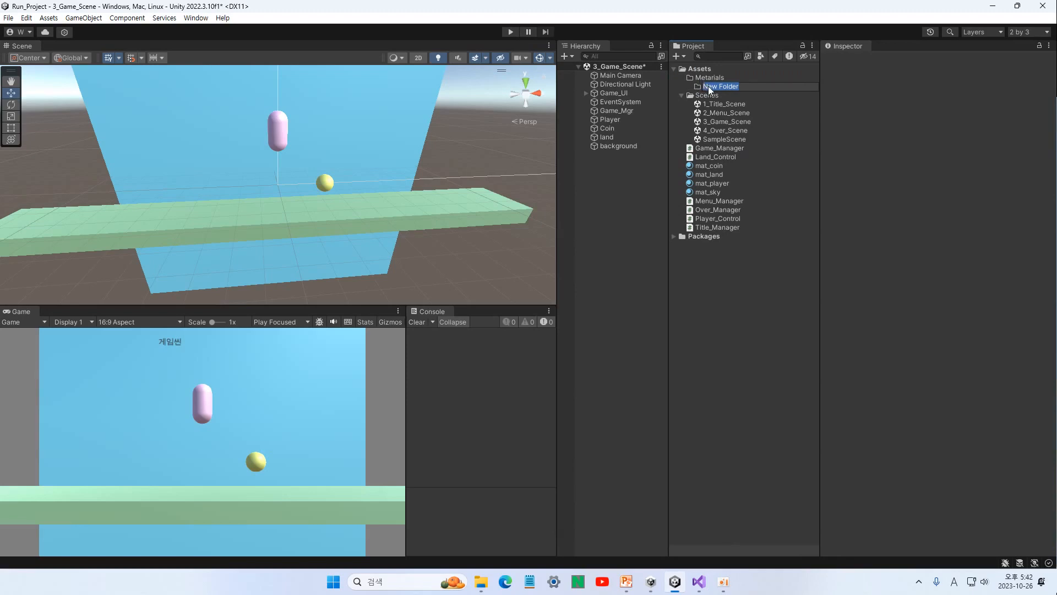
pyautogui.click(698, 86)
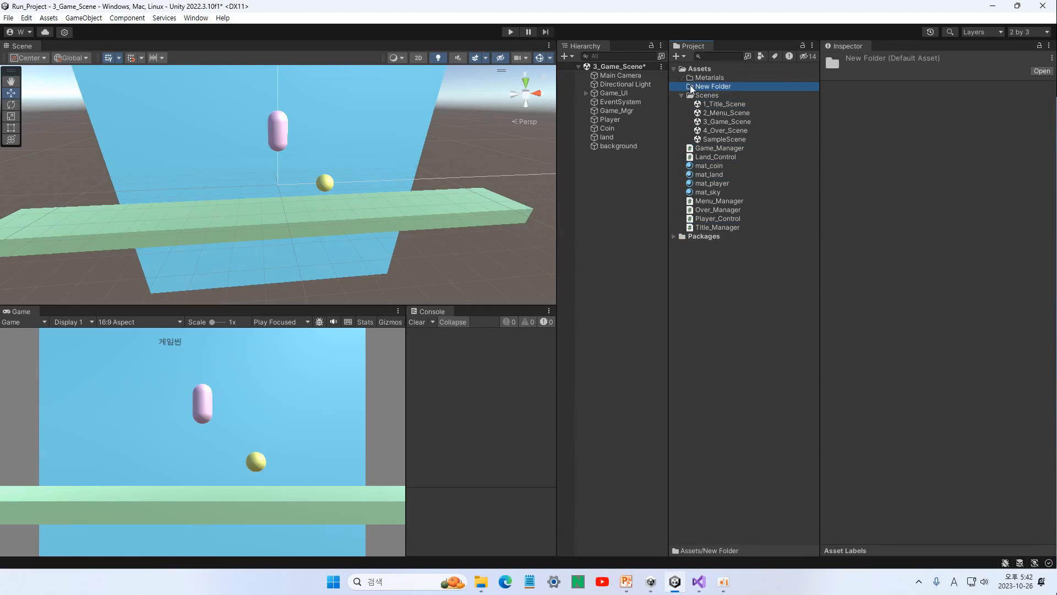
pyautogui.press('F2')
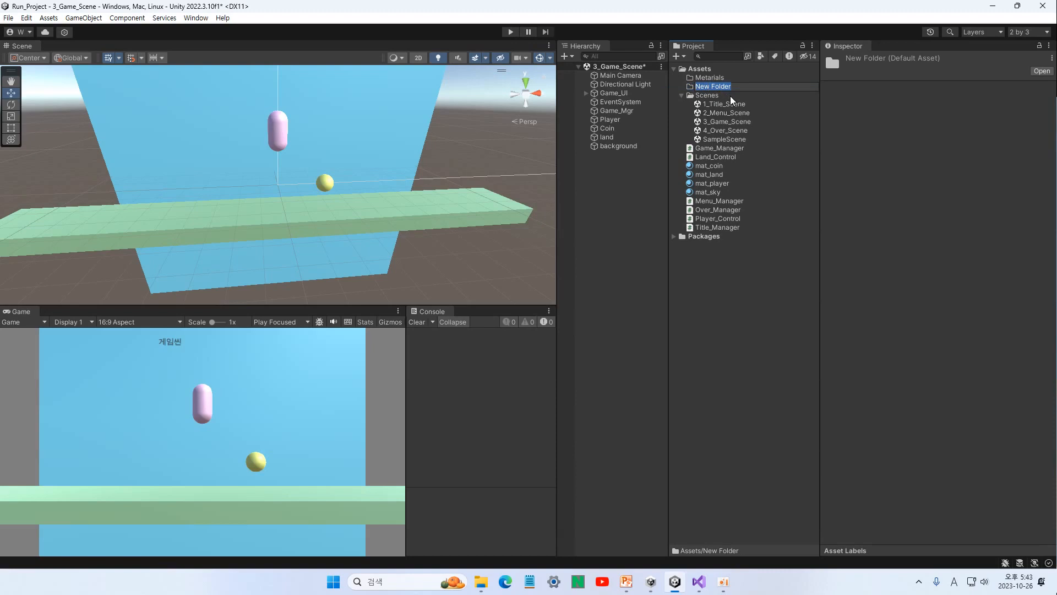
pyautogui.write('Scripts')
pyautogui.press('Return')
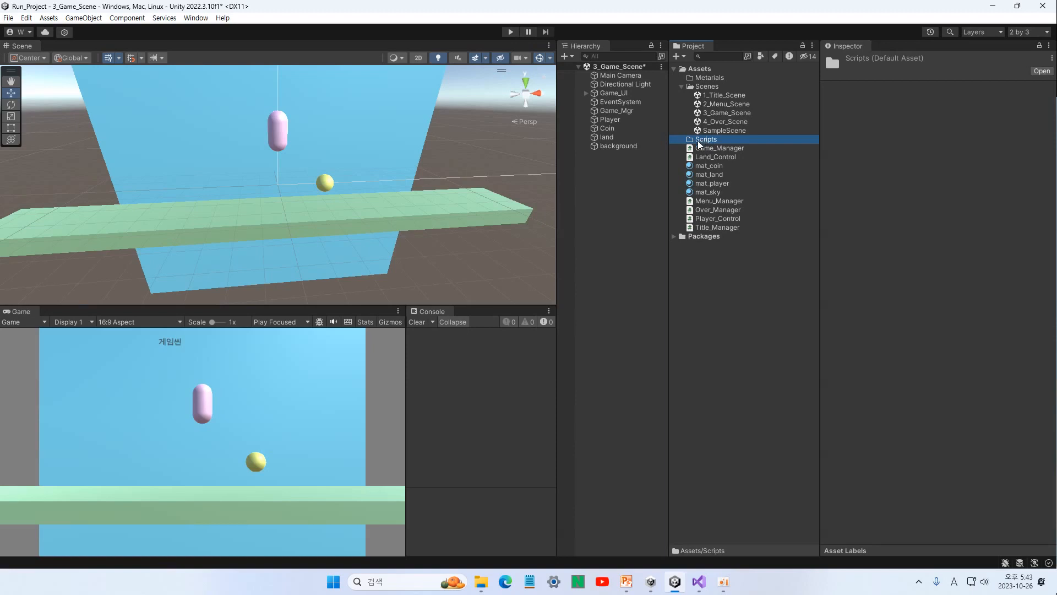
# Rename the Metarials folder as 3_Metarials
pyautogui.click(705, 79)
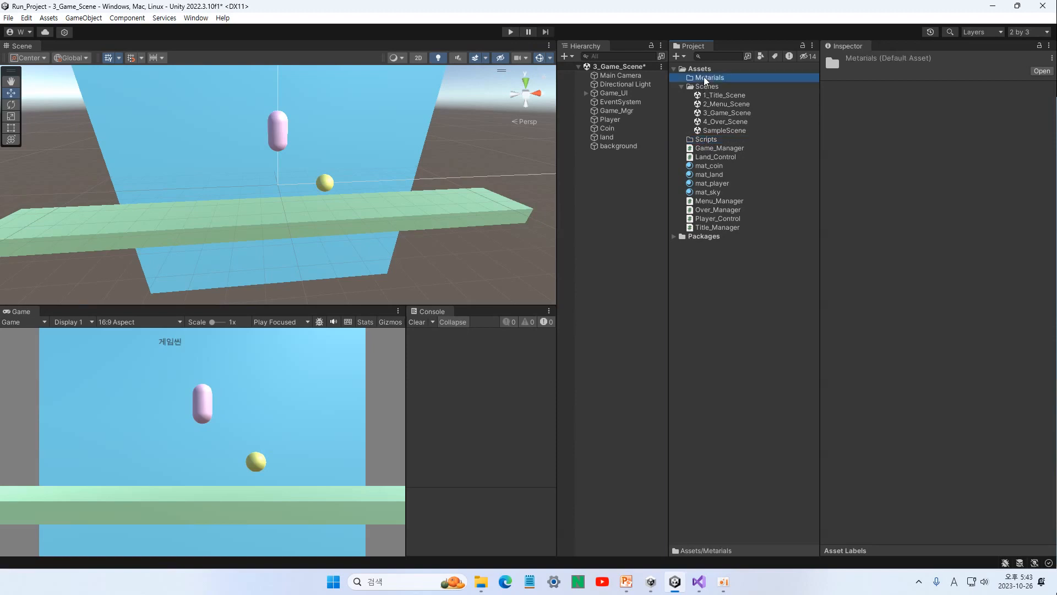
pyautogui.click(705, 79)
pyautogui.press('Home')
pyautogui.write('0_')
pyautogui.hotkey('ctrl', 'z')
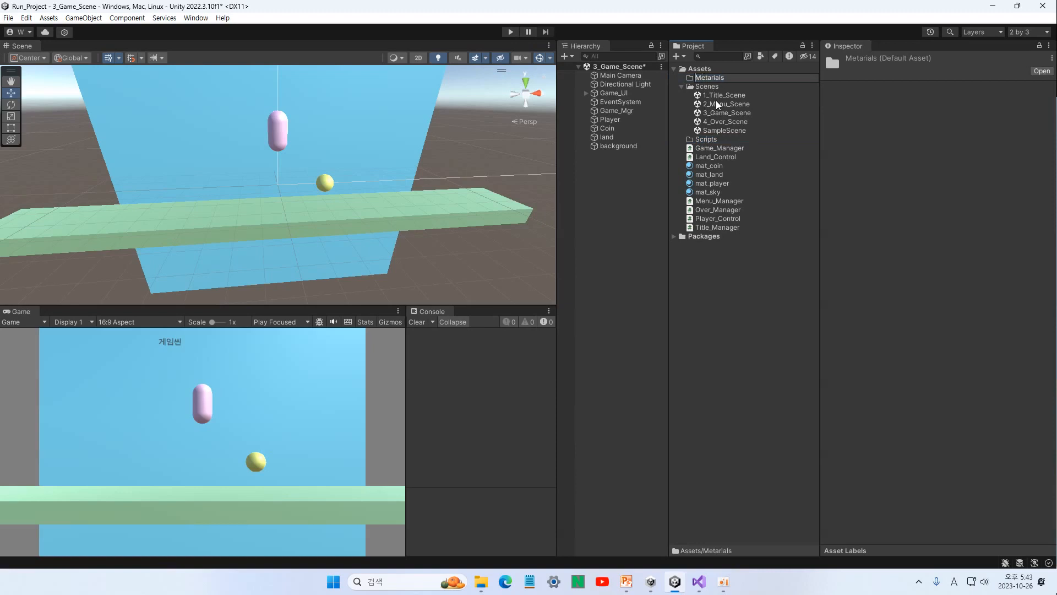
pyautogui.press('Home')
pyautogui.write('3_')
pyautogui.press('Return')
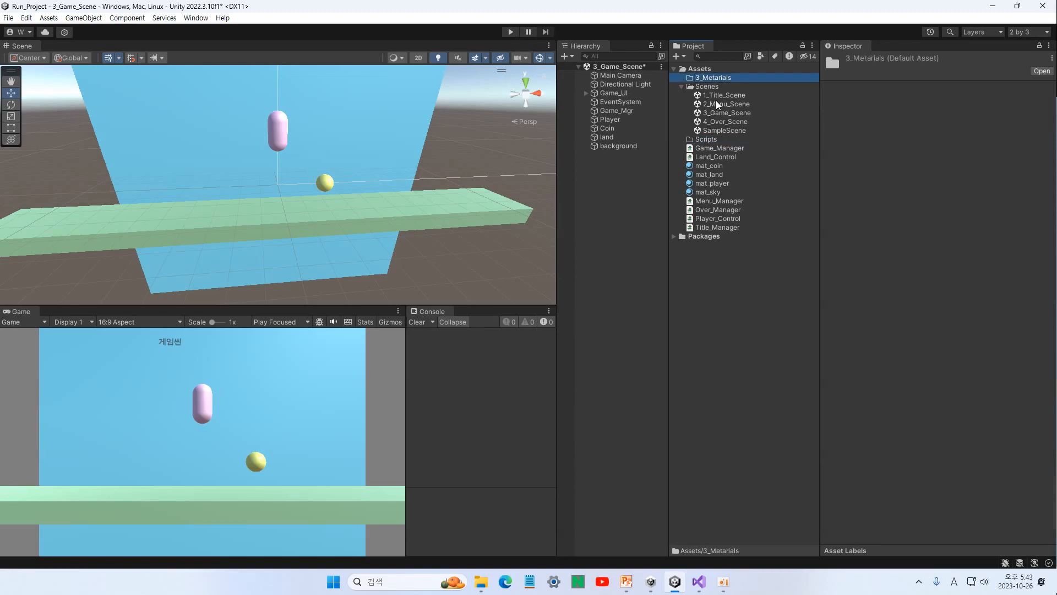
# Rename the Scenes folder as 1_Scenes and collapse it
pyautogui.click(705, 86)
pyautogui.press('F2')
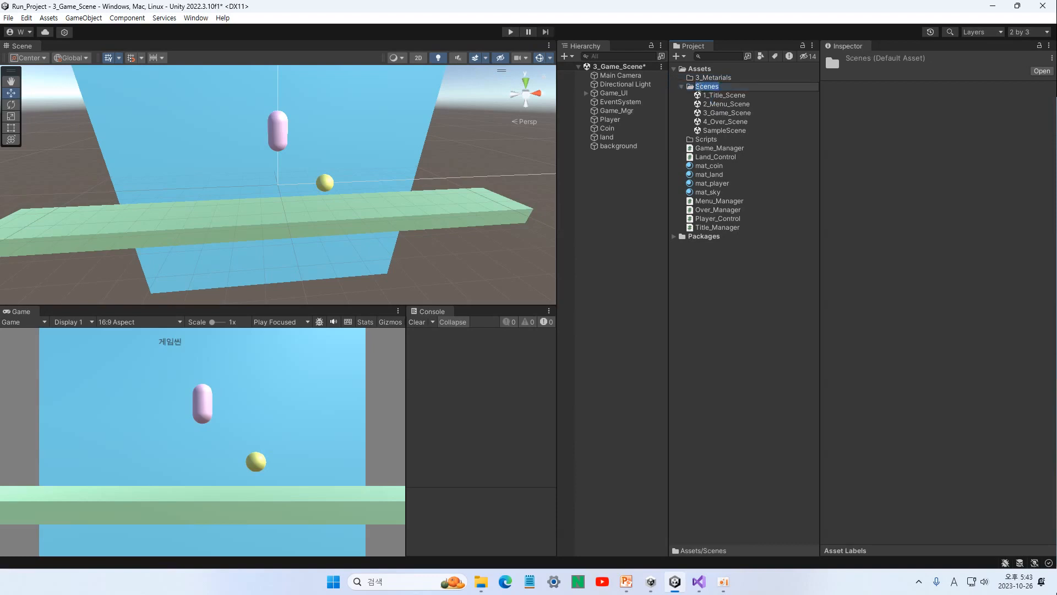
pyautogui.press('Home')
pyautogui.write('1_')
pyautogui.press('Return')
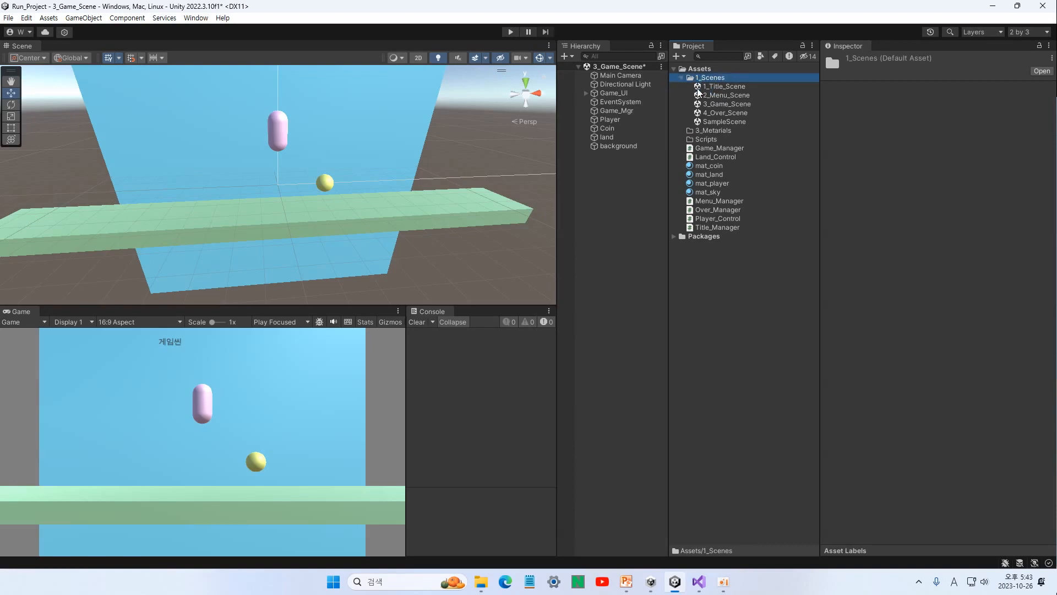
pyautogui.click(681, 78)
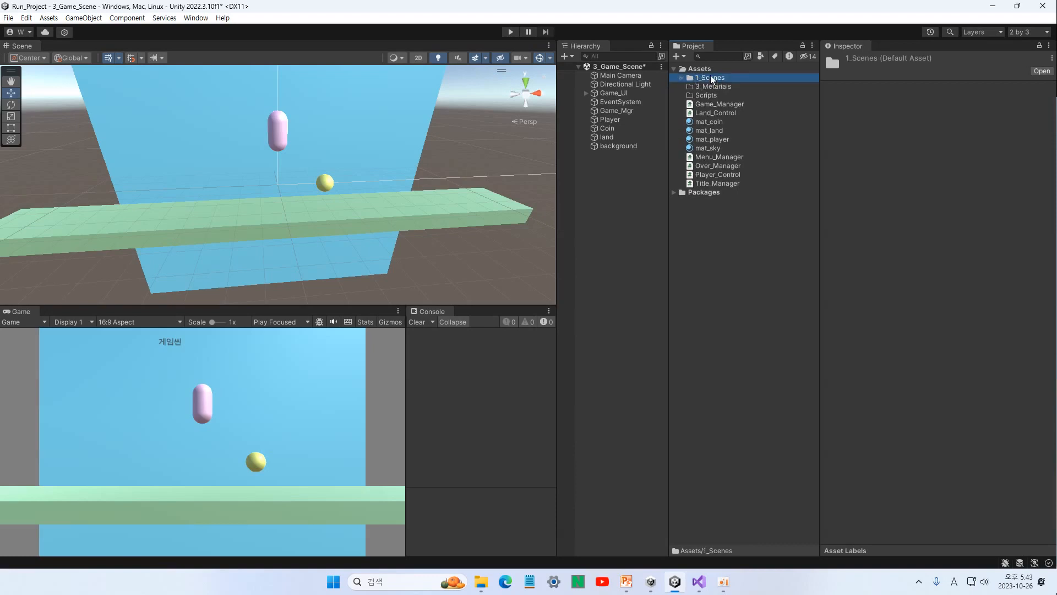
# Move the materials mat_coin, mat_land, mat_player and mat_sky into the 3_Metarials folder
pyautogui.click(710, 121)
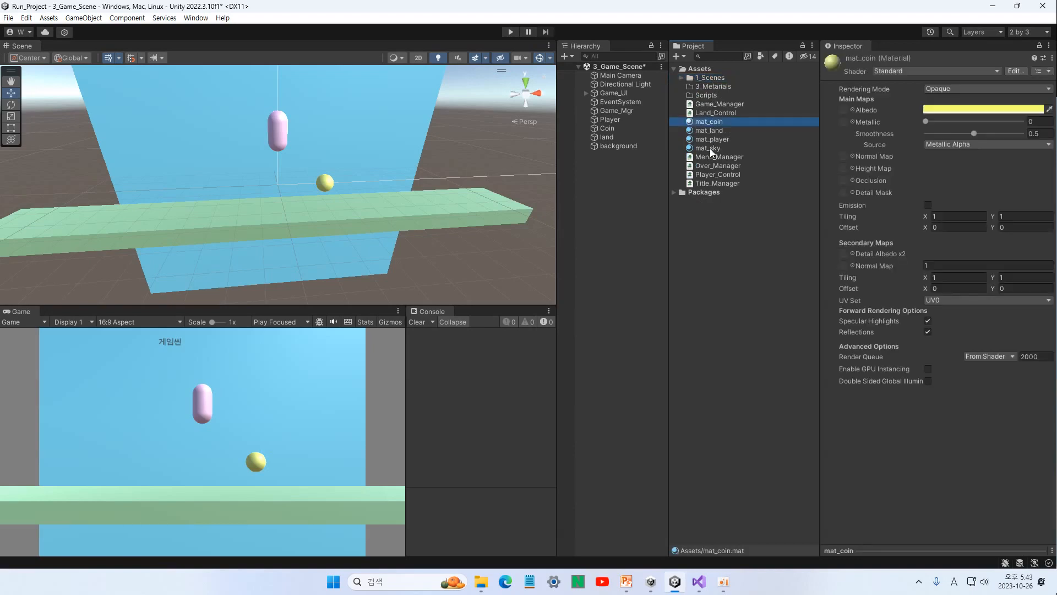
pyautogui.keyDown('shift'); pyautogui.click(709, 148); pyautogui.keyUp('shift')
pyautogui.moveTo(711, 126); pyautogui.dragTo(720, 90)
pyautogui.click(681, 86)
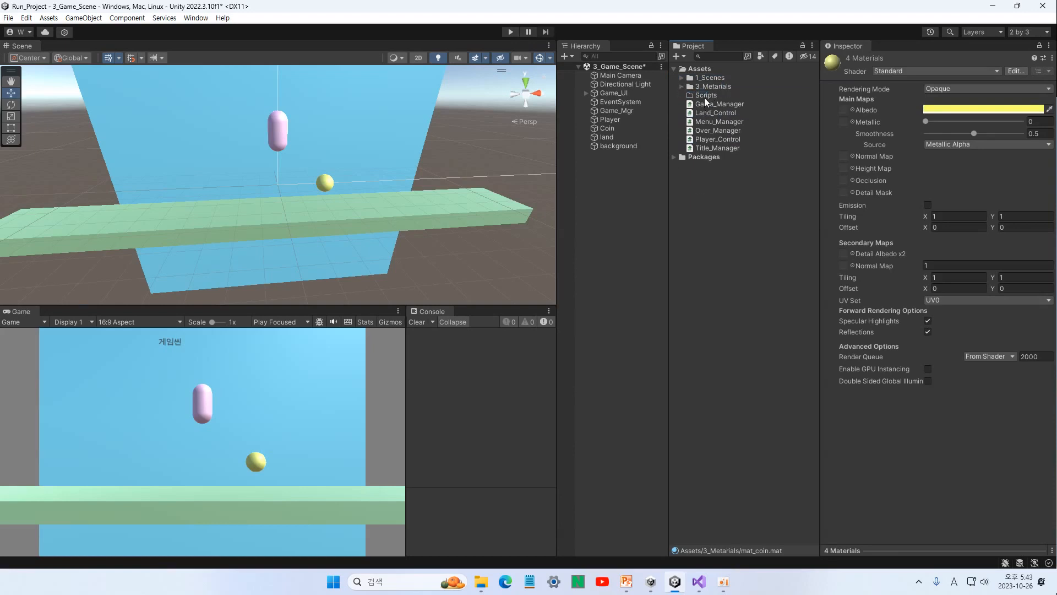
# Rename the Scripts folder as 2_Scripts and move all six scripts, from Game_Manager to Title_Manager, into it
pyautogui.click(705, 96)
pyautogui.press('Home')
pyautogui.write('2_')
pyautogui.press('Return')
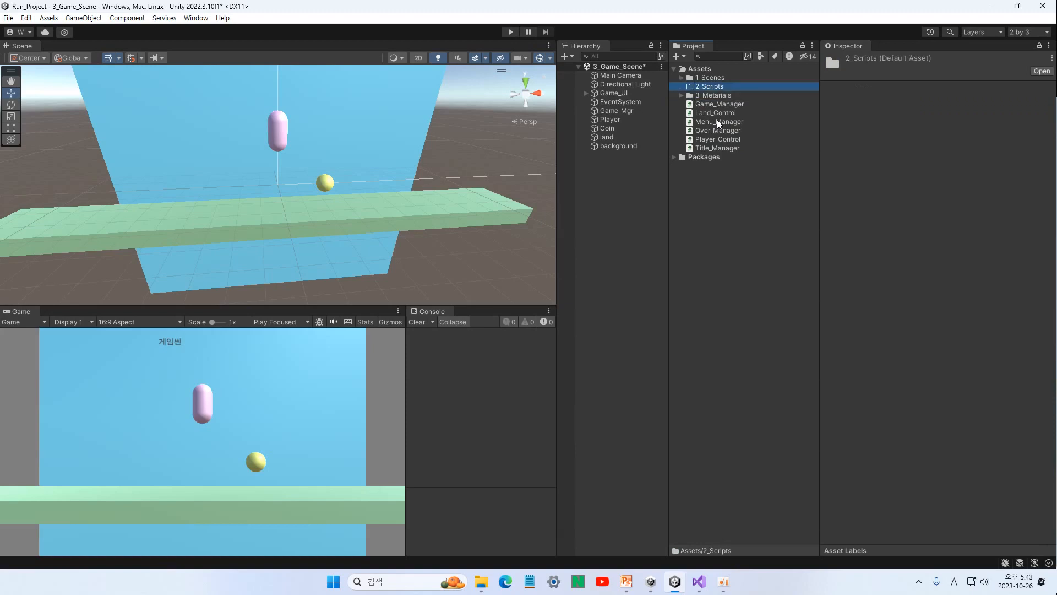
pyautogui.click(708, 106)
pyautogui.keyDown('shift'); pyautogui.click(713, 146); pyautogui.keyUp('shift')
pyautogui.moveTo(710, 130); pyautogui.dragTo(713, 87)
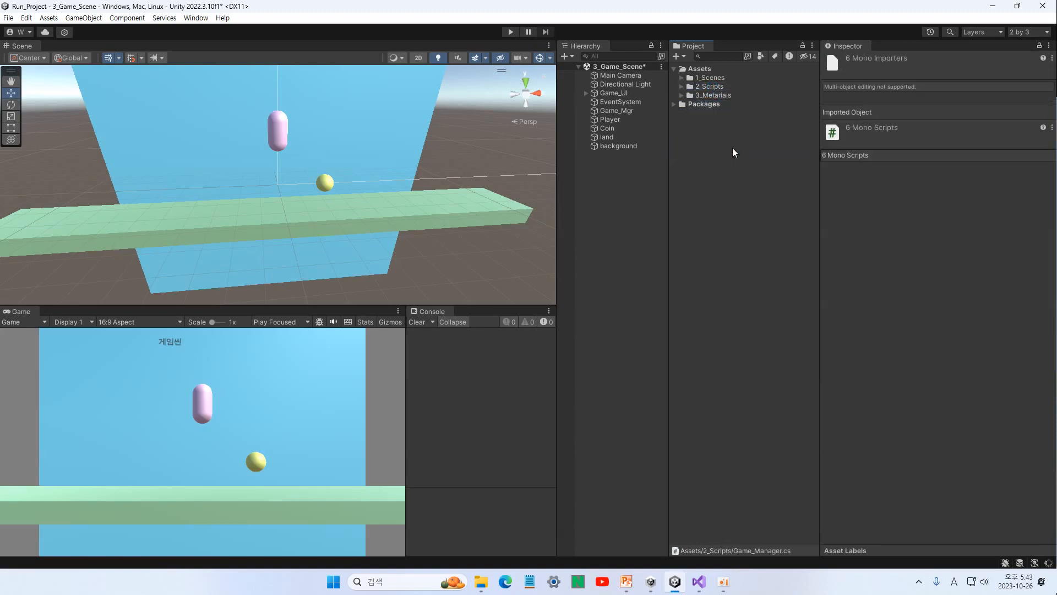
# Expand the numbered asset folders and examine their contents, including each material in 3_Metarials
pyautogui.click(709, 86)
pyautogui.click(682, 87)
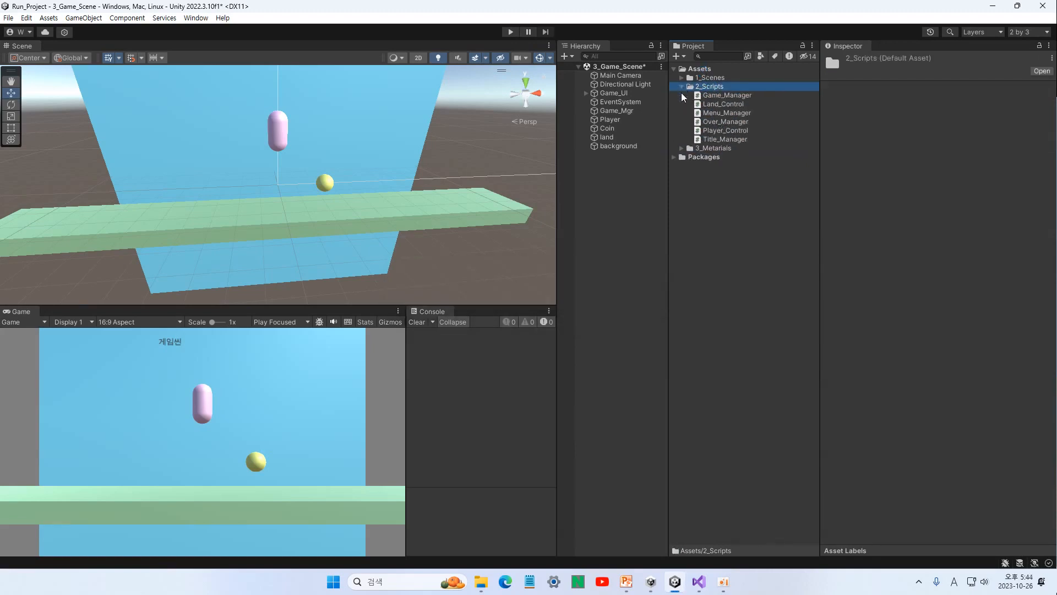
pyautogui.click(682, 148)
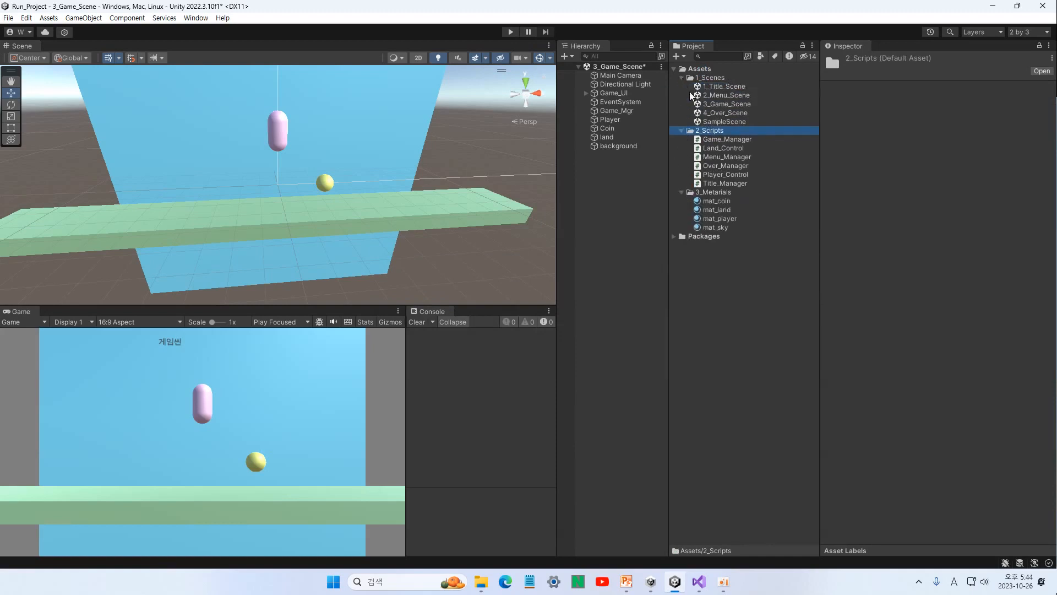
pyautogui.click(718, 203)
pyautogui.click(719, 210)
pyautogui.click(717, 219)
pyautogui.click(712, 226)
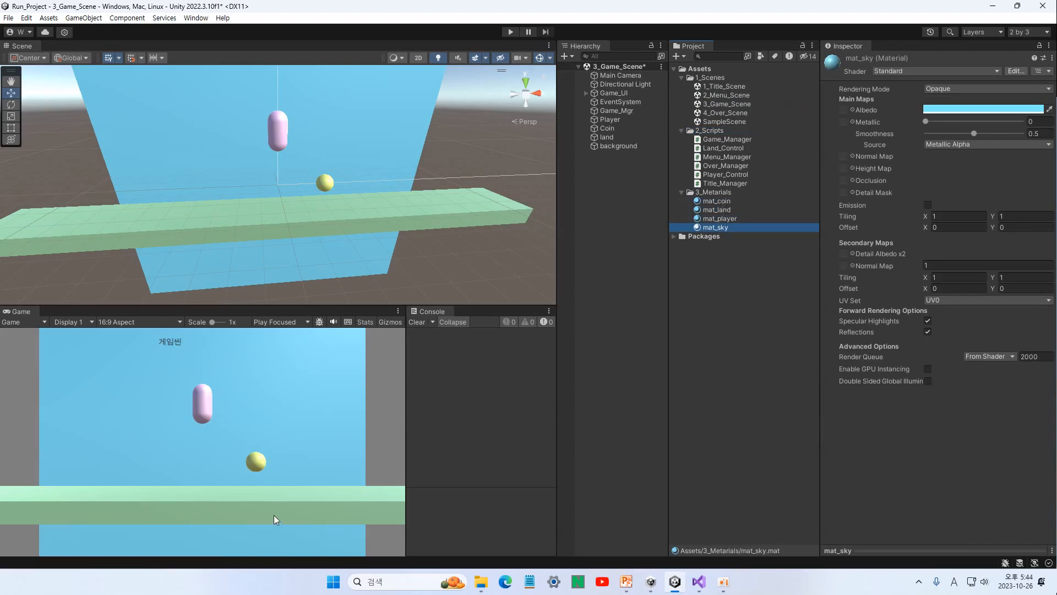
# Create a subfolder named Temps inside 3_Metarials and move the four materials into it
pyautogui.rightClick(717, 192)
pyautogui.moveTo(749, 200)
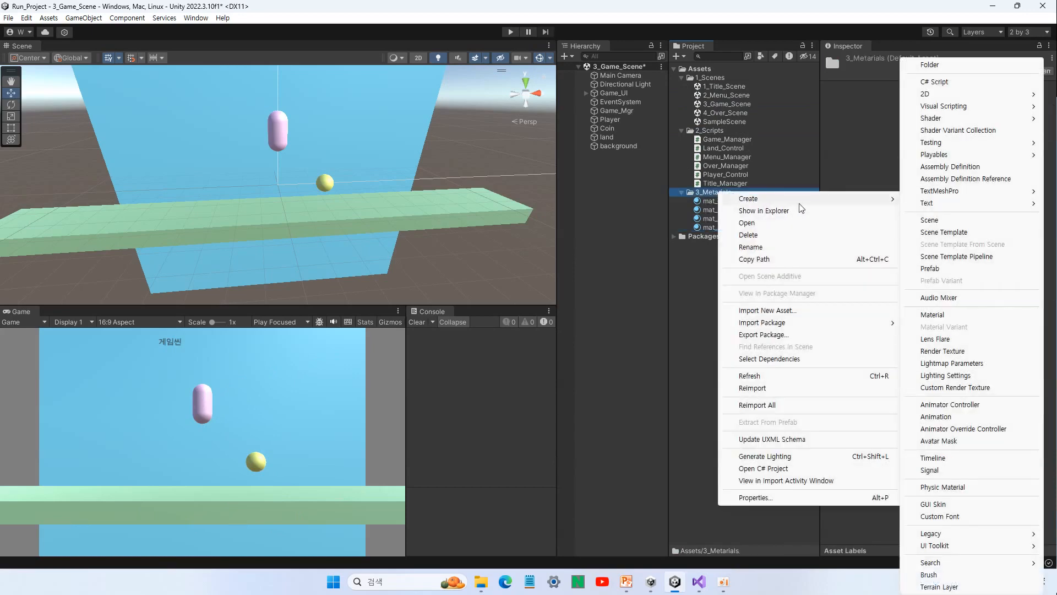
pyautogui.click(950, 65)
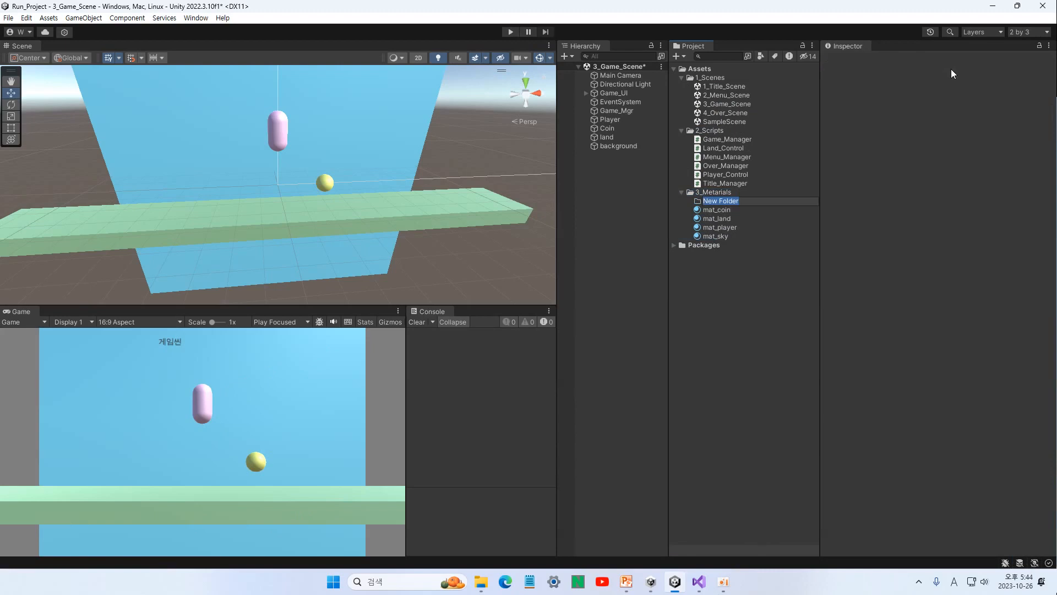
pyautogui.write('Temps')
pyautogui.press('Return')
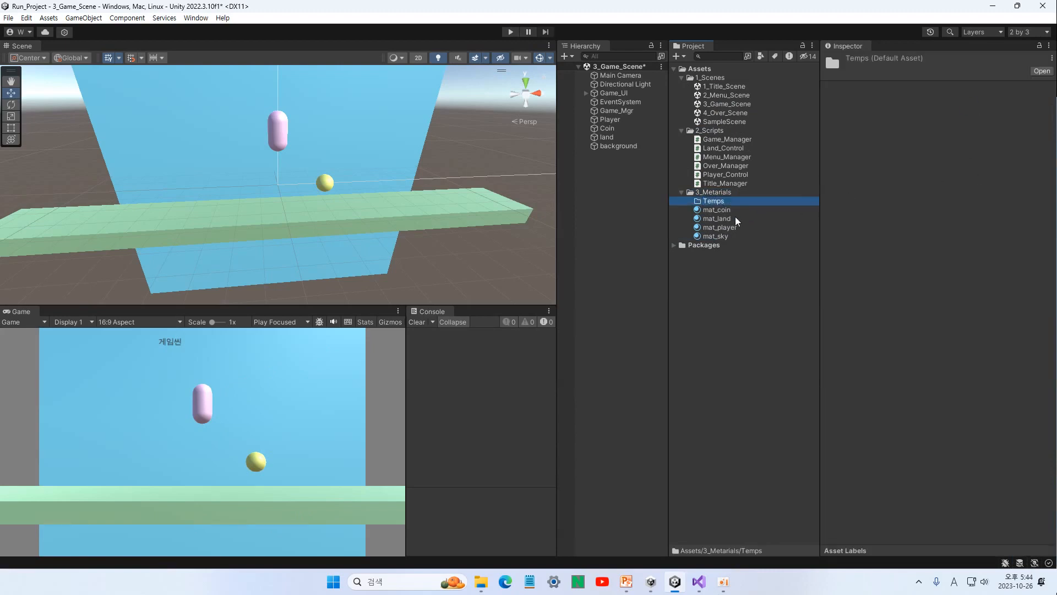
pyautogui.click(719, 211)
pyautogui.keyDown('shift'); pyautogui.click(719, 237); pyautogui.keyUp('shift')
pyautogui.moveTo(720, 221); pyautogui.dragTo(719, 206)
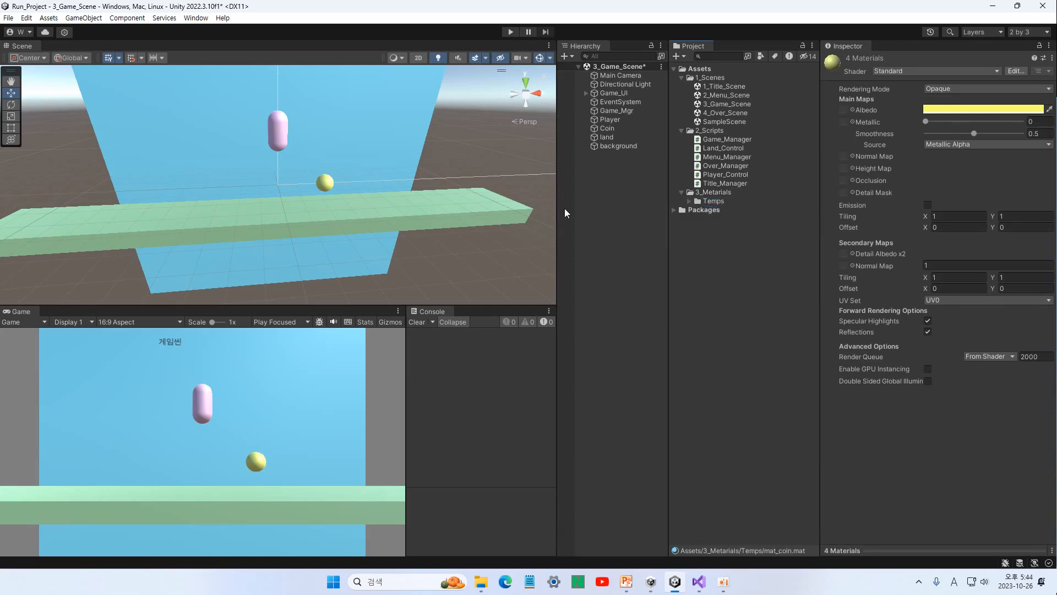
# Attach the Player_Control script to the Player object and the Land_Control script to the land object
pyautogui.click(608, 119)
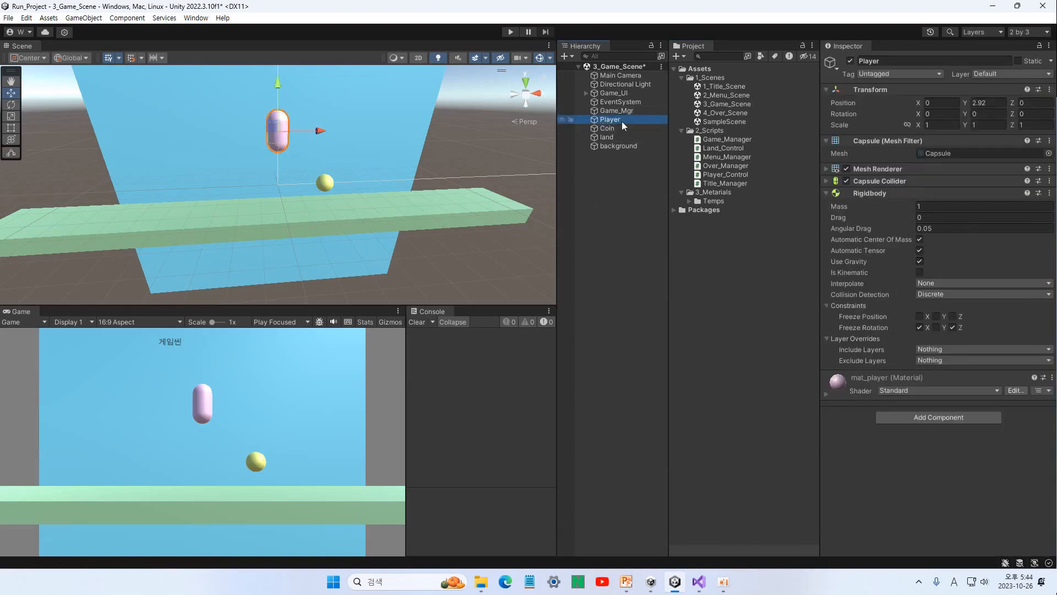
pyautogui.click(715, 175)
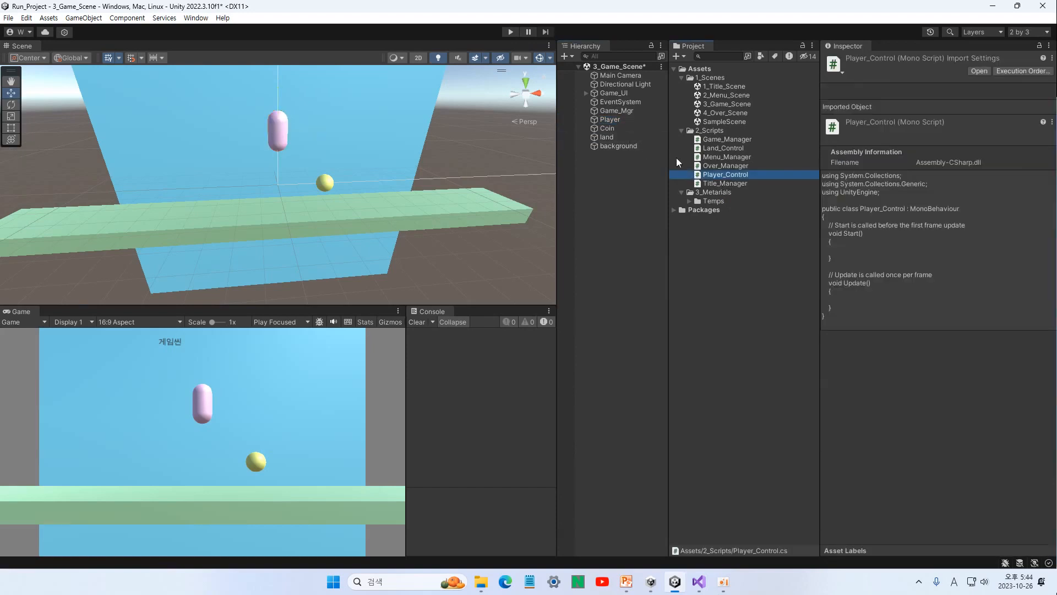
pyautogui.moveTo(702, 174); pyautogui.dragTo(611, 119)
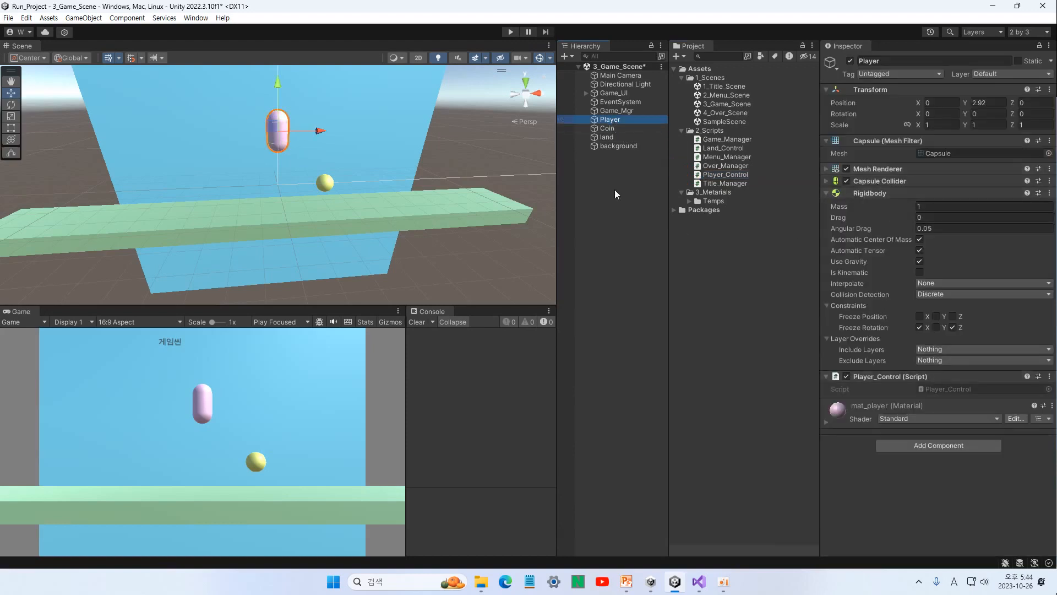
pyautogui.click(607, 137)
pyautogui.moveTo(718, 149); pyautogui.dragTo(880, 385)
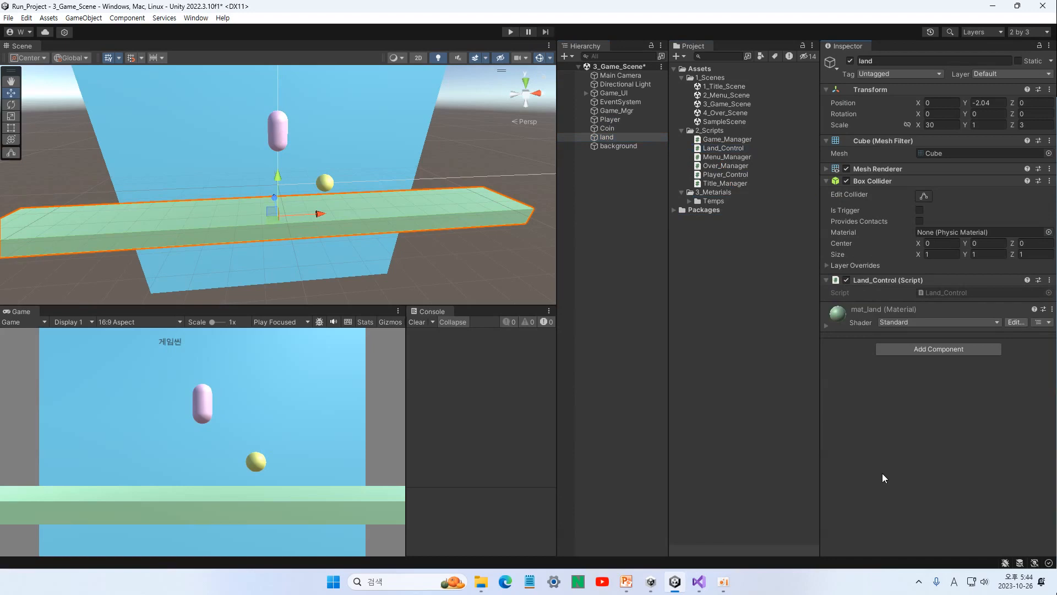
# Create a subfolder named Manage inside the 2_Scripts folder
pyautogui.rightClick(711, 130)
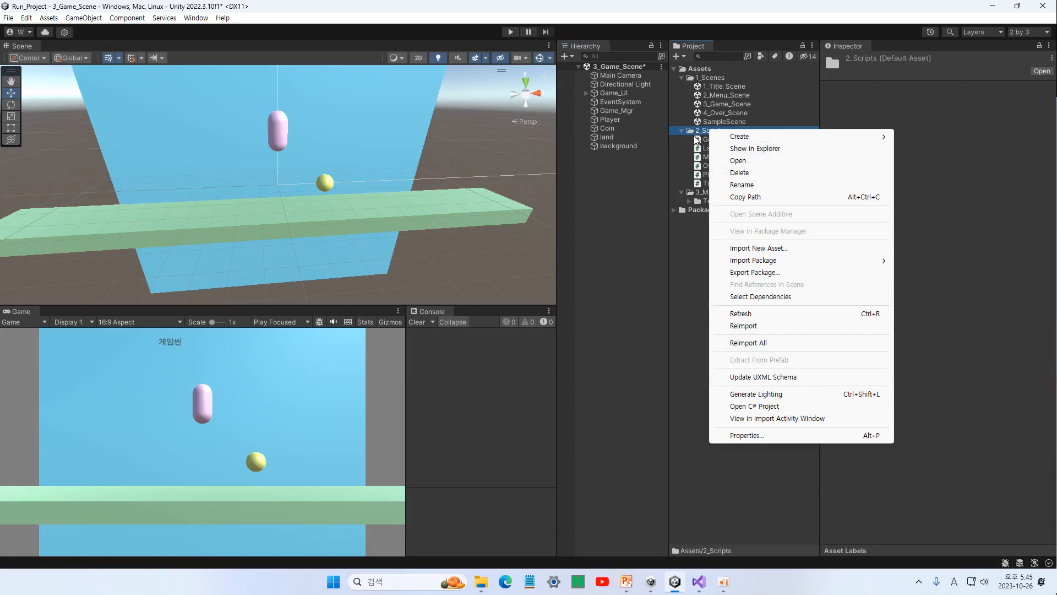
pyautogui.moveTo(826, 141)
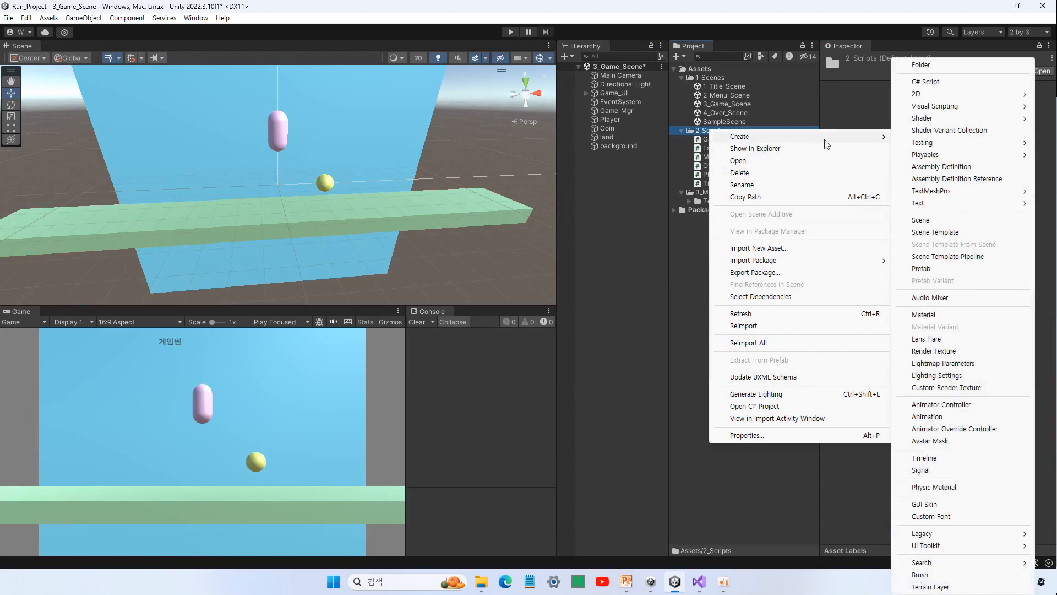
pyautogui.click(936, 66)
pyautogui.write('Manage')
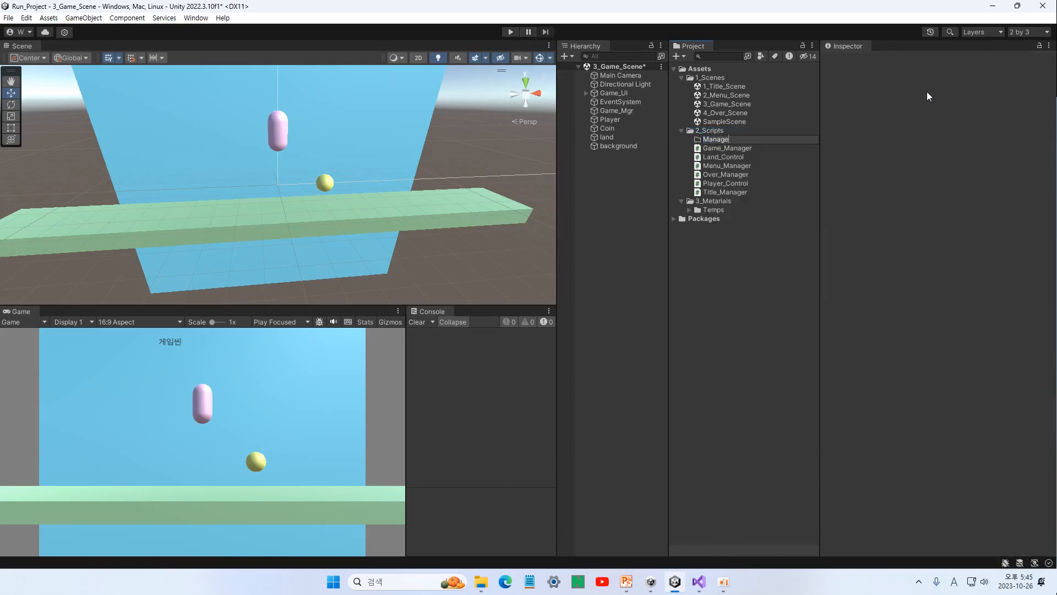
pyautogui.press('Return')
# Move the Game_Manager, Menu_Manager, Over_Manager and Title_Manager scripts into the Manage folder and check its contents
pyautogui.click(741, 149)
pyautogui.keyDown('ctrl'); pyautogui.click(739, 165); pyautogui.keyUp('ctrl')
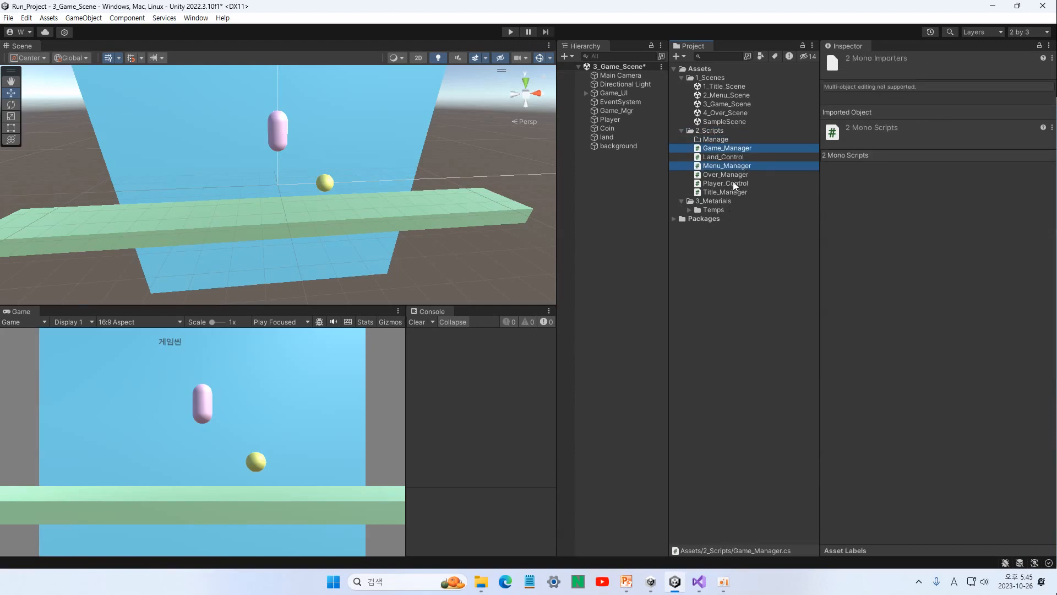
pyautogui.keyDown('ctrl'); pyautogui.click(732, 174); pyautogui.keyUp('ctrl')
pyautogui.keyDown('ctrl'); pyautogui.click(730, 191); pyautogui.keyUp('ctrl')
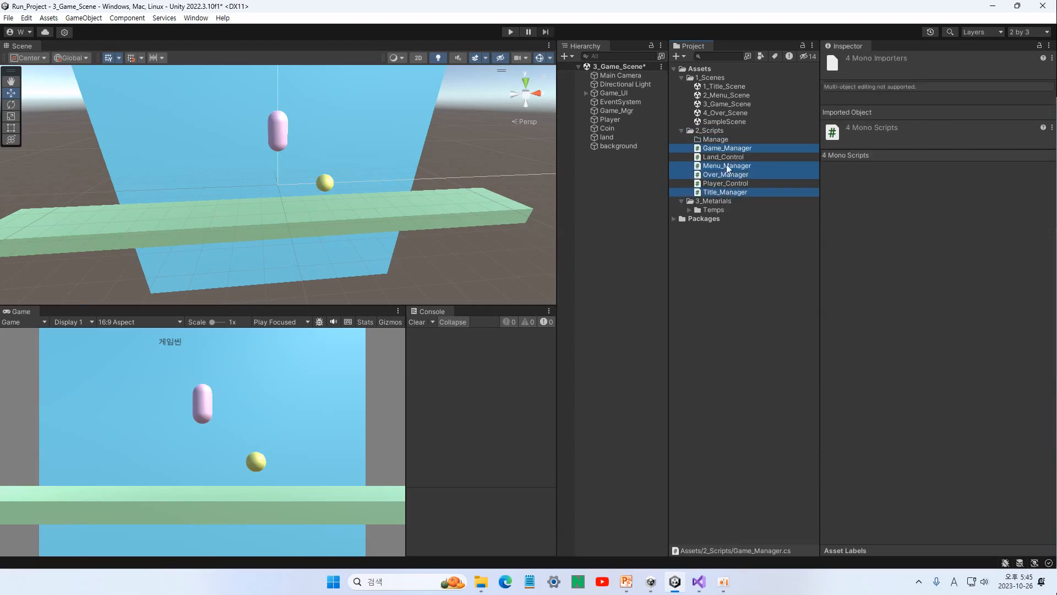
pyautogui.moveTo(723, 149); pyautogui.dragTo(716, 140)
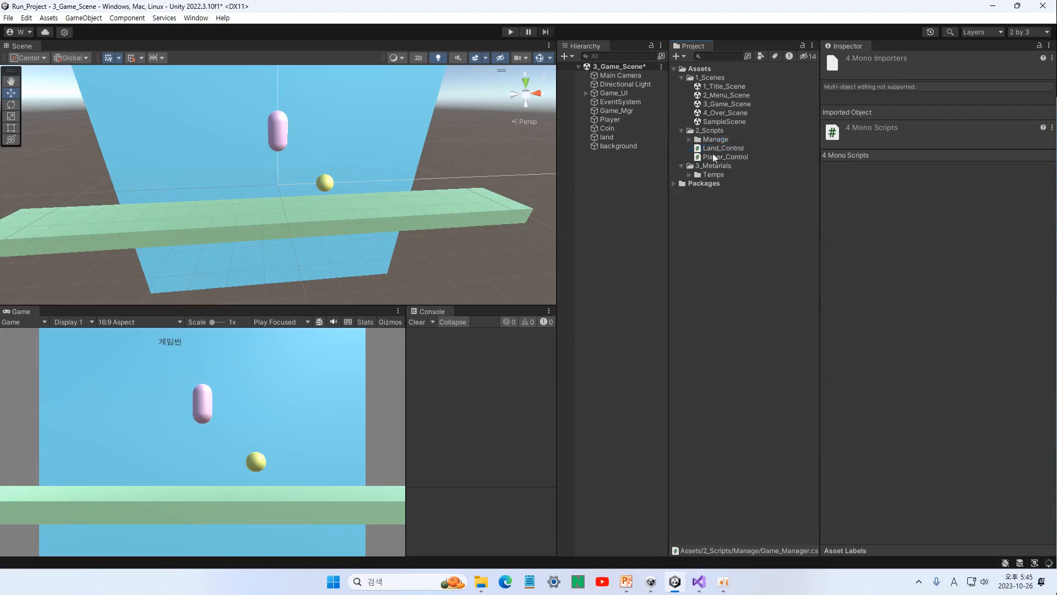
pyautogui.click(687, 142)
pyautogui.click(687, 142)
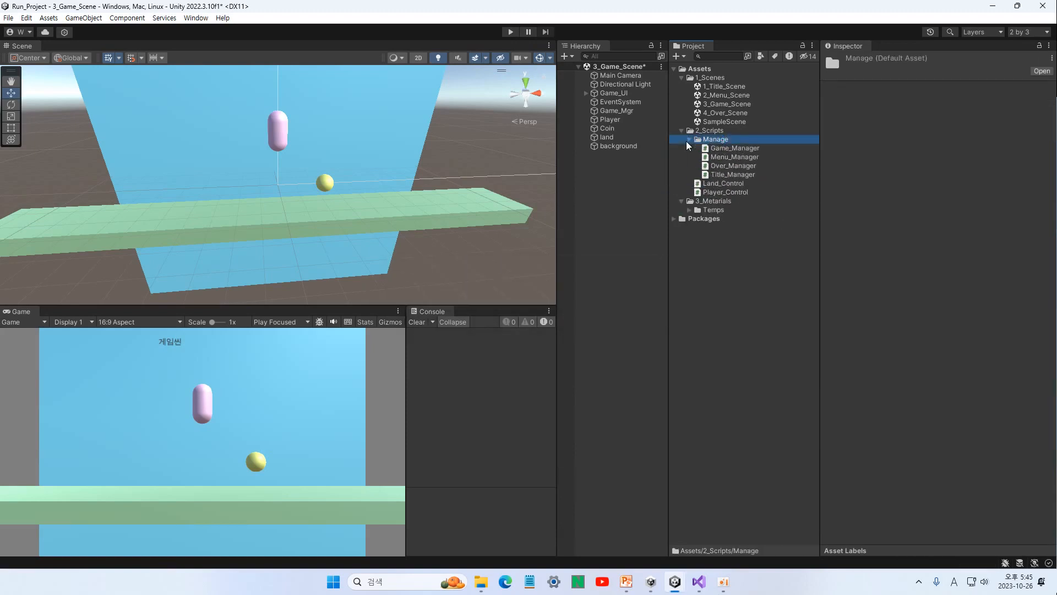
pyautogui.click(688, 141)
# Create another folder inside Manage and move it out so it sits directly under 2_Scripts
pyautogui.rightClick(714, 142)
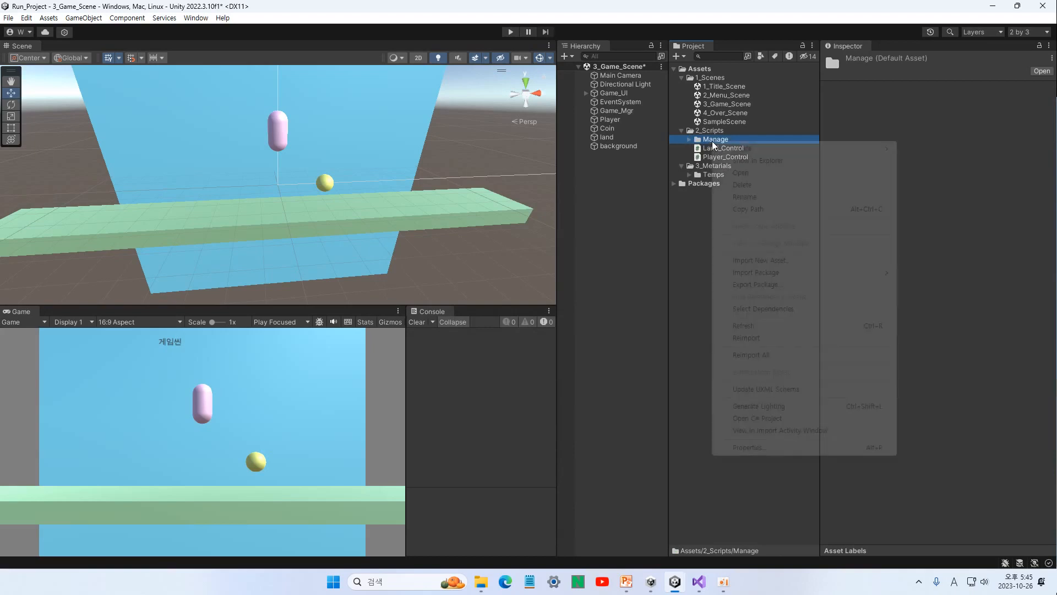
pyautogui.moveTo(734, 149)
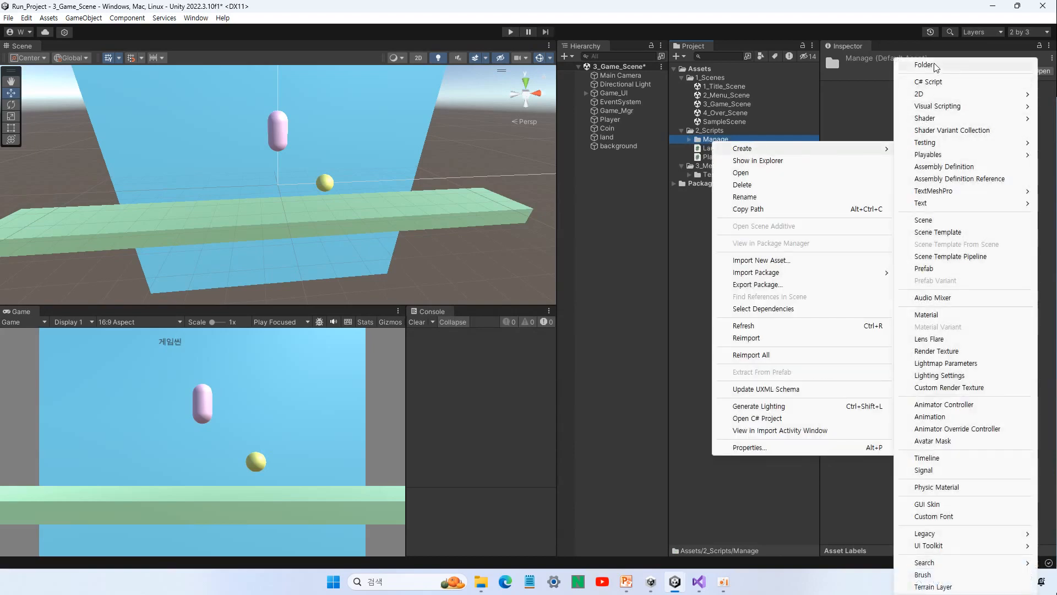
pyautogui.click(933, 64)
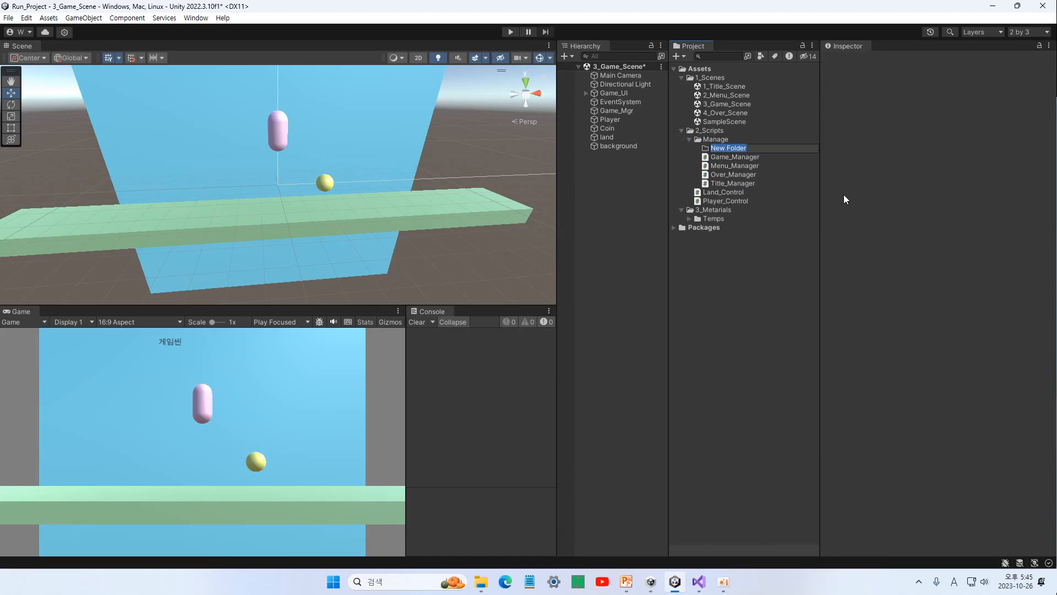
pyautogui.moveTo(709, 149); pyautogui.dragTo(709, 138)
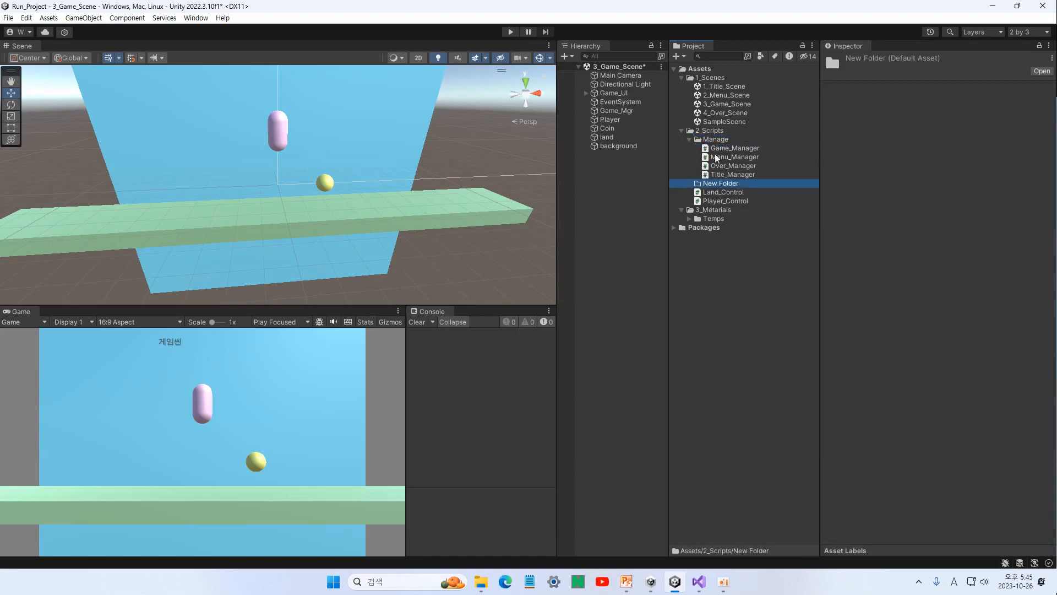
pyautogui.click(690, 139)
# Rename the new folder under 2_Scripts as Object_Control
pyautogui.click(715, 149)
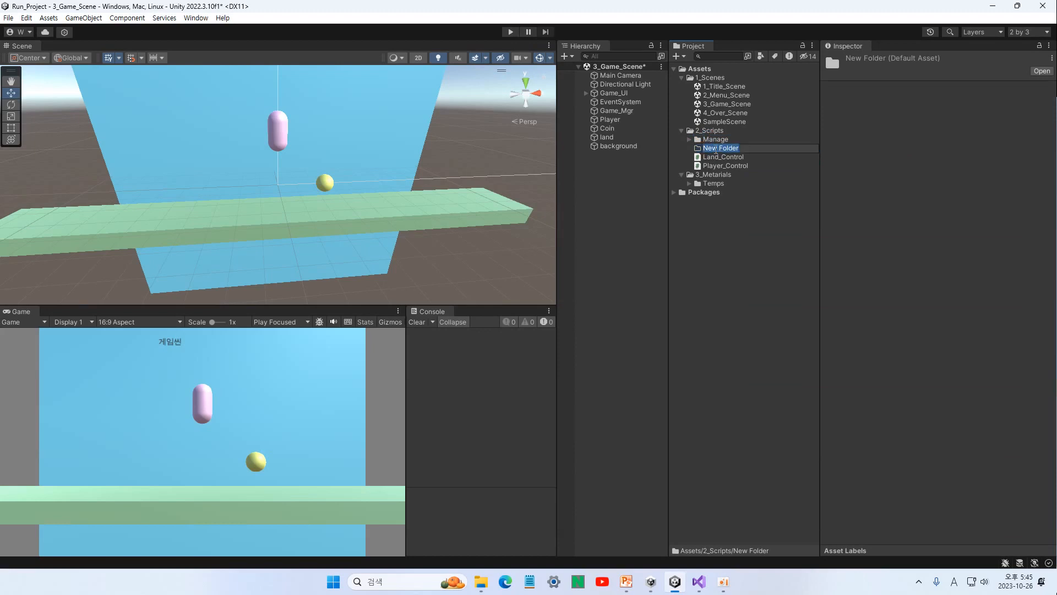
pyautogui.write('Char')
pyautogui.write('_Cont')
pyautogui.press('BackSpace')
pyautogui.press('BackSpace')
pyautogui.press('BackSpace')
pyautogui.press('BackSpace')
pyautogui.press('BackSpace')
pyautogui.press('BackSpace')
pyautogui.press('BackSpace')
pyautogui.press('BackSpace')
pyautogui.press('BackSpace')
pyautogui.write('ob')
pyautogui.press('BackSpace')
pyautogui.press('BackSpace')
pyautogui.write('Object_Control')
pyautogui.press('Return')
# Move the Land_Control and Player_Control scripts into the Object_Control folder and save the scene
pyautogui.click(726, 158)
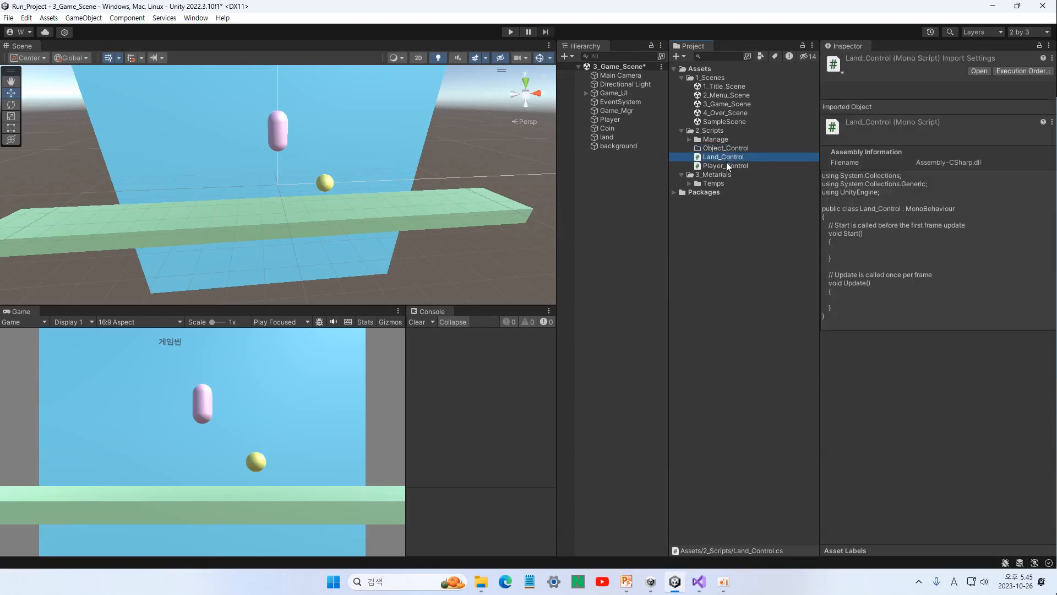
pyautogui.keyDown('shift'); pyautogui.click(724, 164); pyautogui.keyUp('shift')
pyautogui.moveTo(723, 158); pyautogui.dragTo(693, 150)
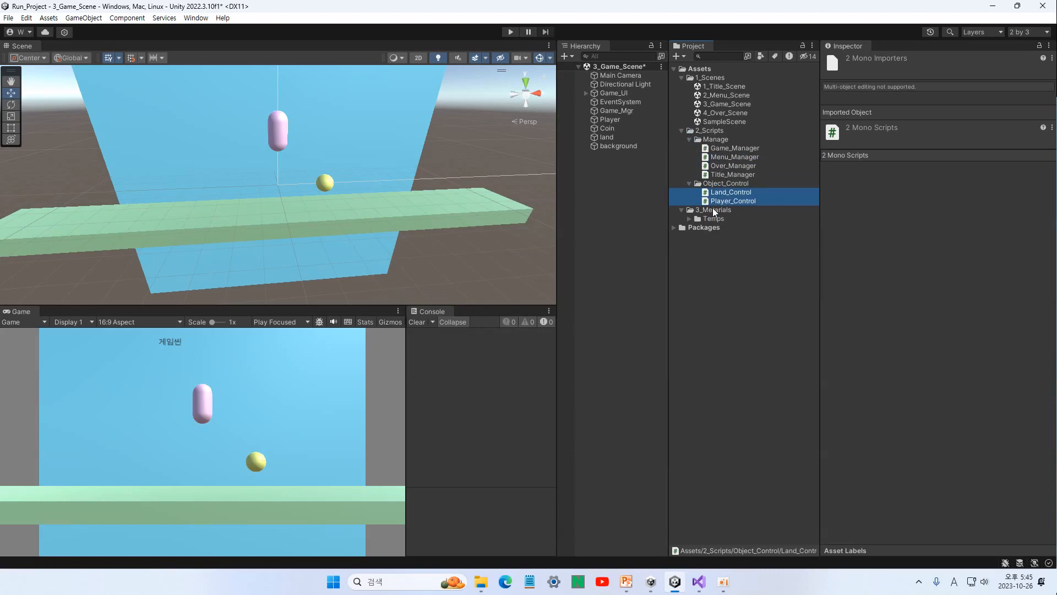
pyautogui.hotkey('ctrl', 's')
# Check the components on the Player and land objects, and open the Player's Player_Control script in Visual Studio
pyautogui.click(281, 138)
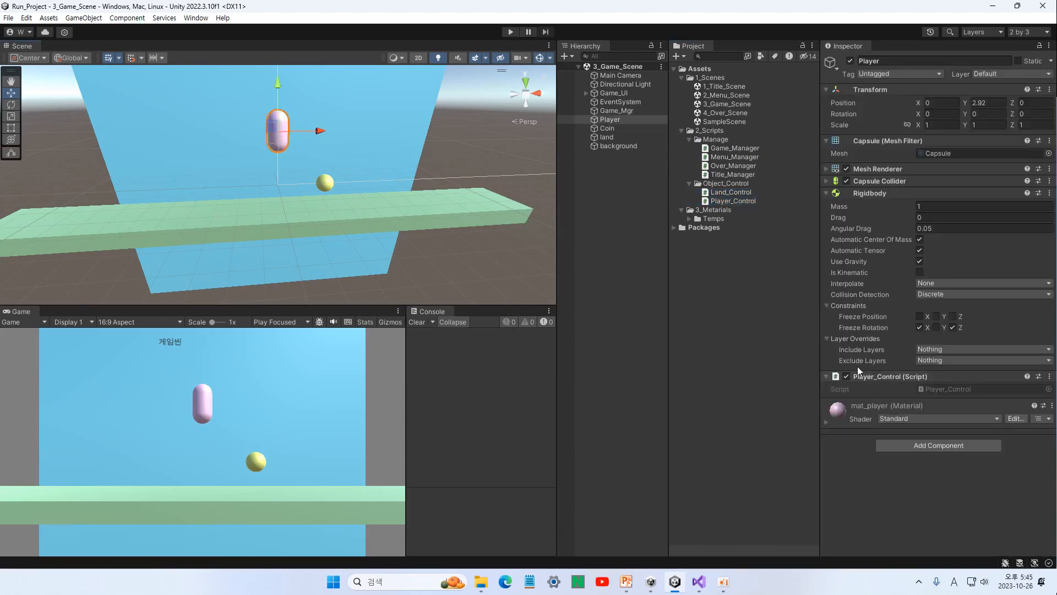
pyautogui.click(378, 207)
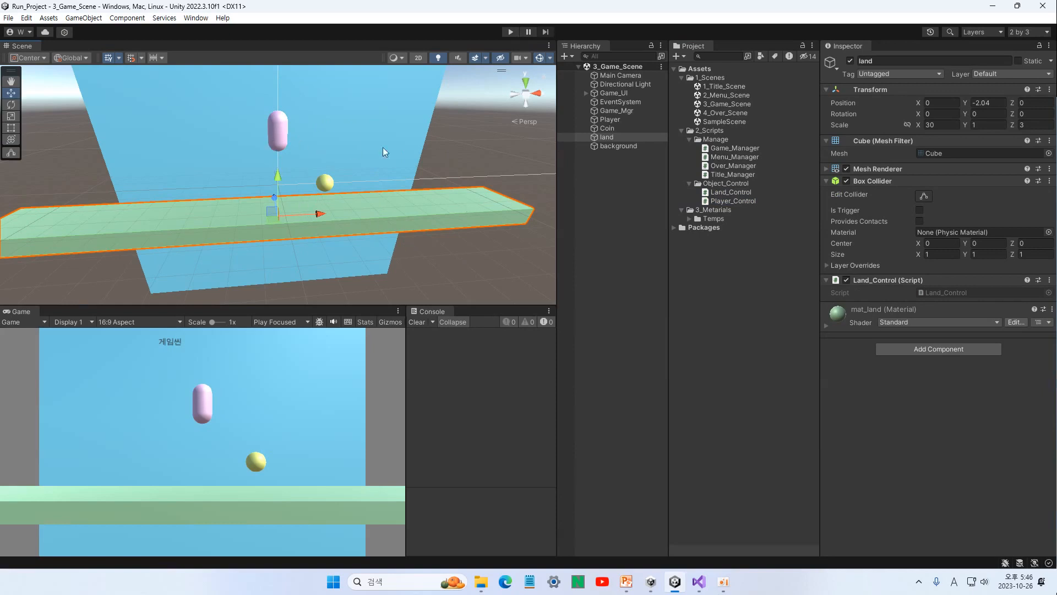
pyautogui.click(614, 121)
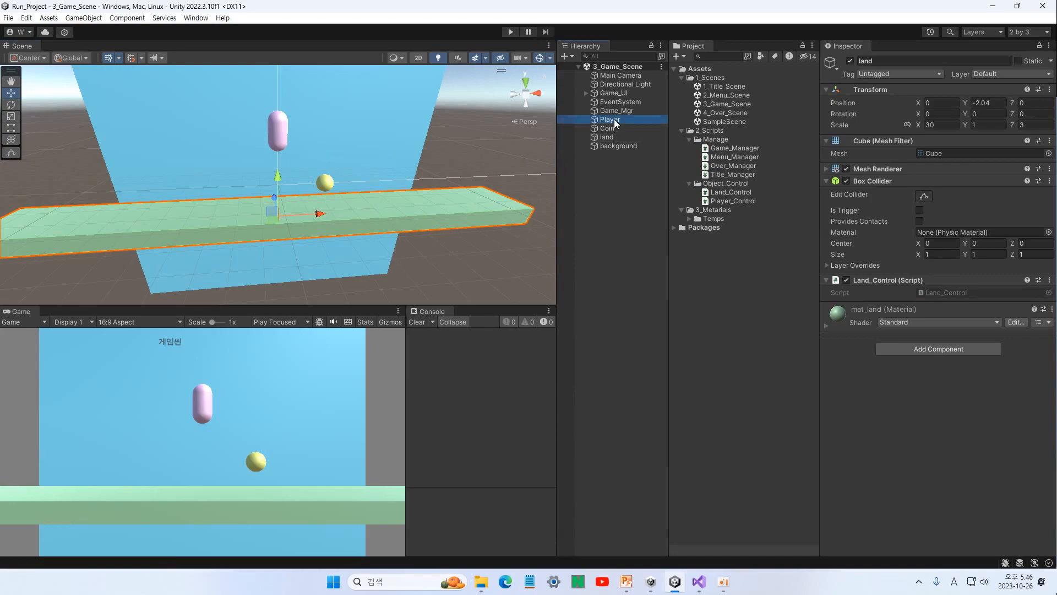
pyautogui.doubleClick(941, 390)
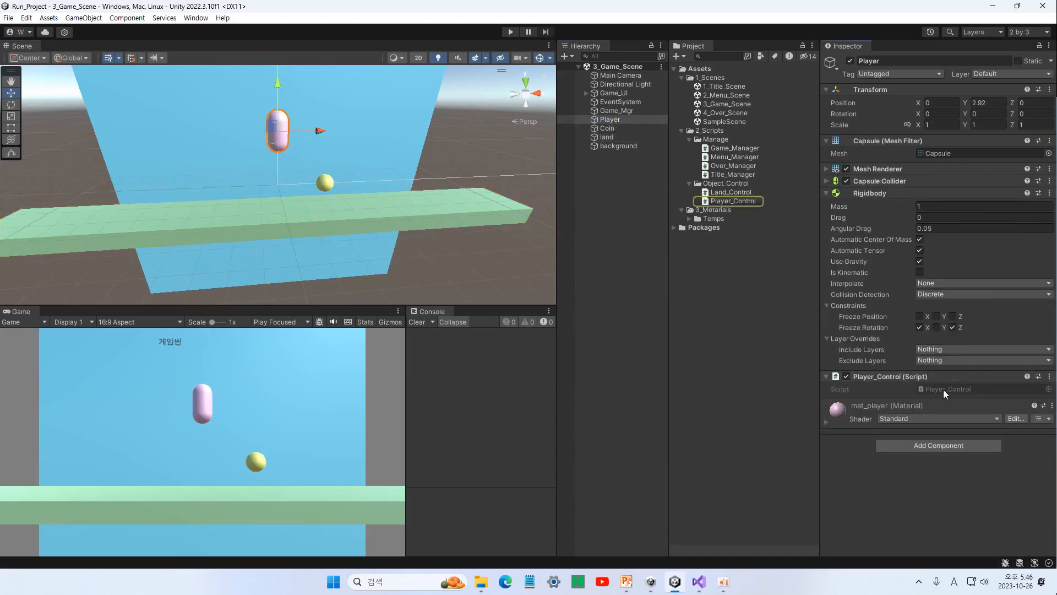
# Below the Update method, add the comment "//이벤트 : 앱안에서 다양한 상황이 발생할때, 자동적으로 호출되는 함수, 객체 ..."
pyautogui.click(113, 270)
pyautogui.press('Return')
pyautogui.write('//dla')
pyautogui.press('BackSpace')
pyautogui.press('BackSpace')
pyautogui.press('BackSpace')
pyautogui.press('Hangul')
pyautogui.write('이벤트 : ')
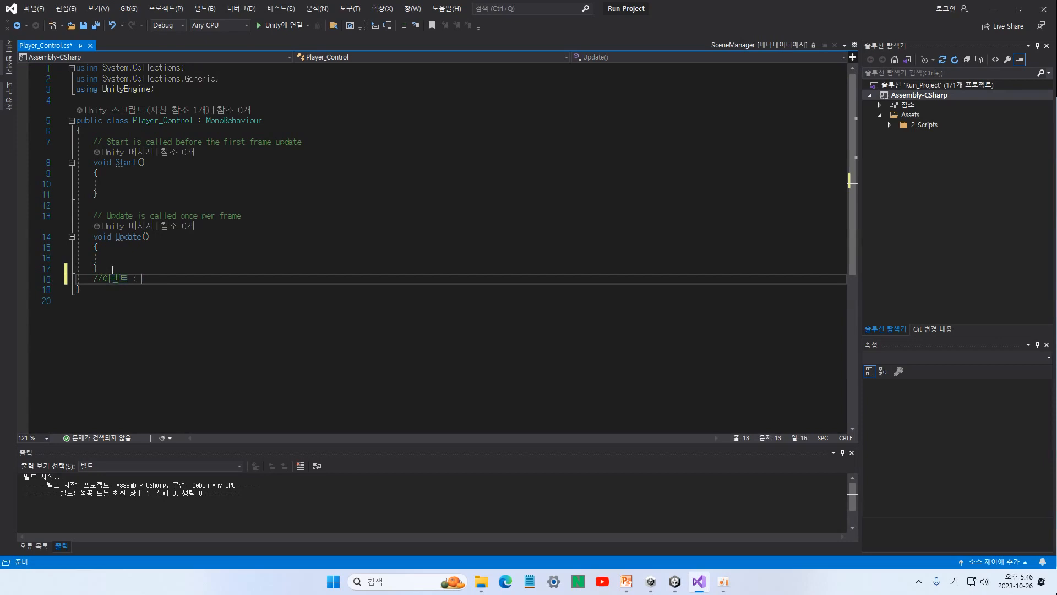
pyautogui.write('ㅇ')
pyautogui.write('앱안에서 다야')
pyautogui.write('양한 상황')
pyautogui.write('이 발생할')
pyautogui.write('때')
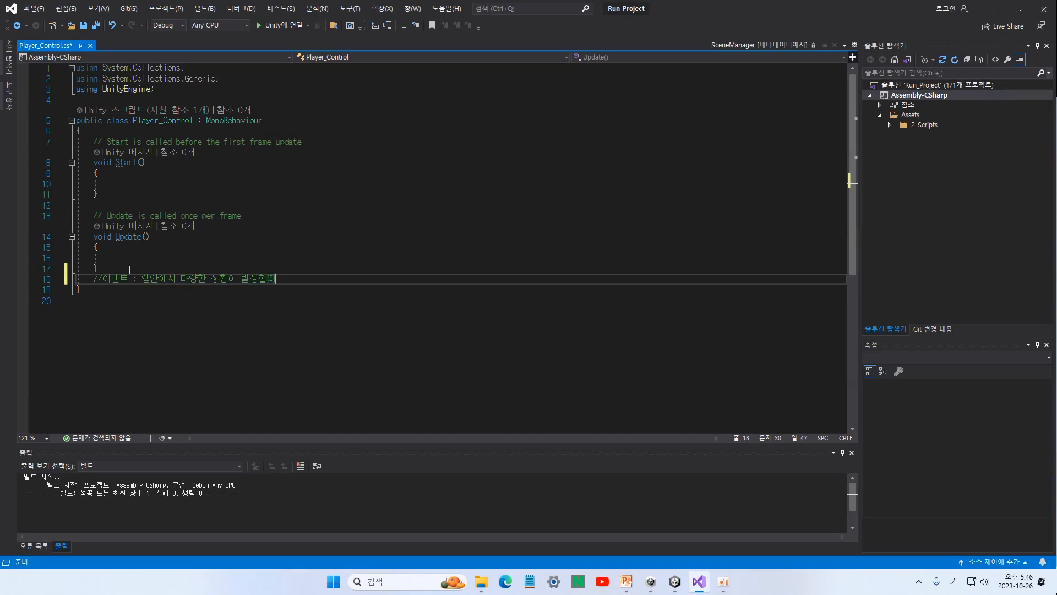
pyautogui.write('. 자동제적으로 호출되')
pyautogui.write('는 함수...')
pyautogui.write('객체 ')
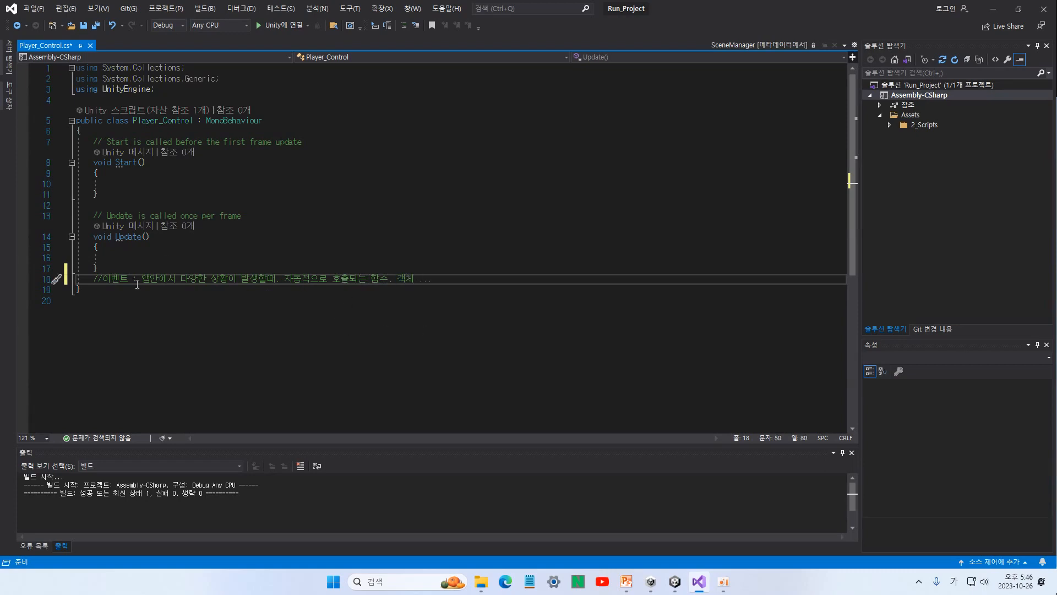
pyautogui.write('...')
# Add a second comment line reading "//이벤트 동작 함수 ->On이벤트명"
pyautogui.press('Return')
pyautogui.write('//')
pyautogui.press('Hangul')
pyautogui.write('d')
pyautogui.press('BackSpace')
pyautogui.press('Hangul')
pyautogui.write('이')
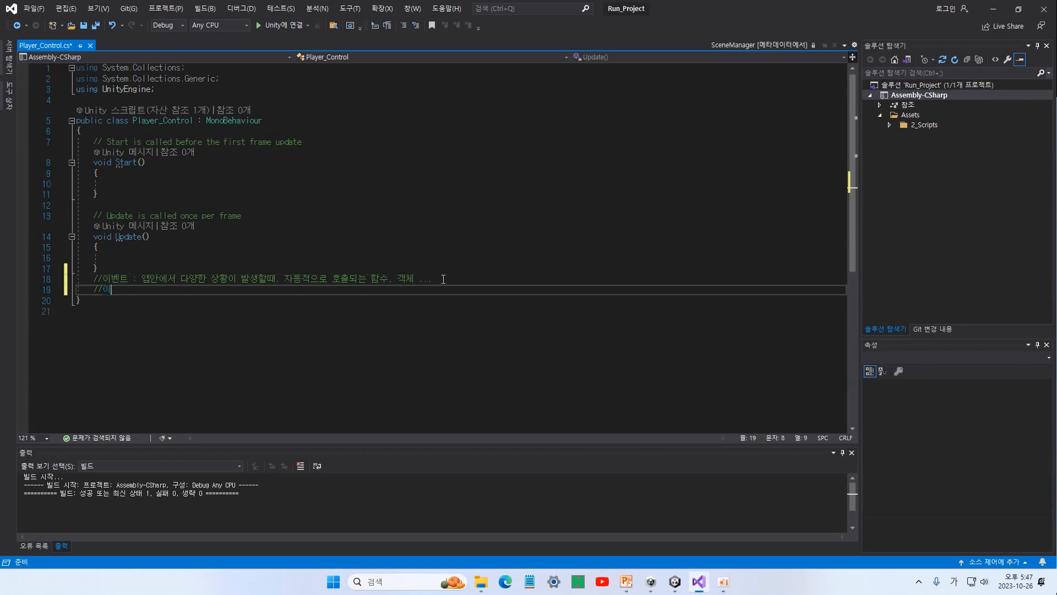
pyautogui.write('벤트 몸작 함수 -')
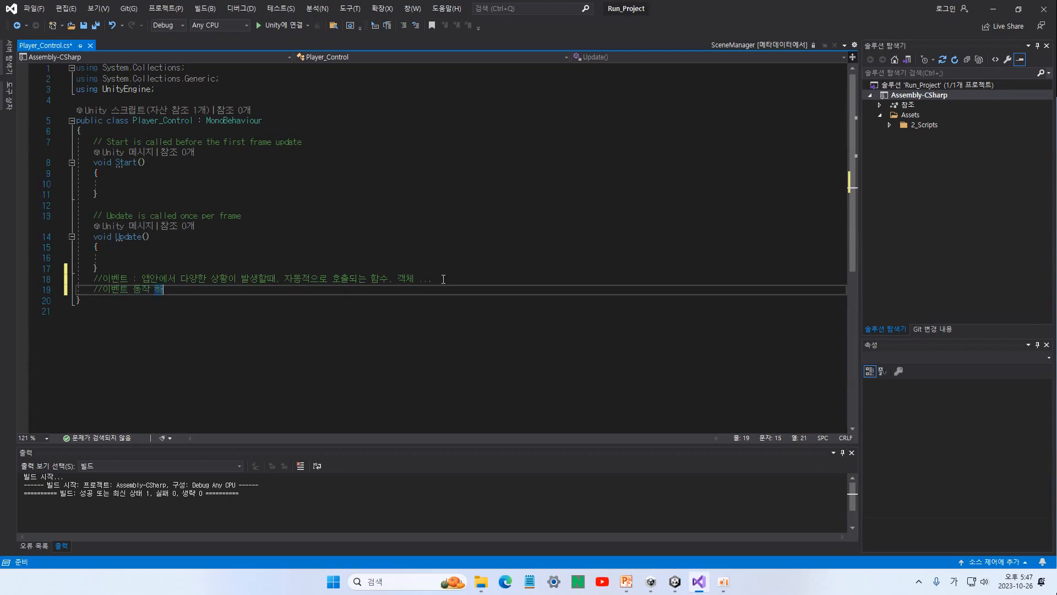
pyautogui.write('>')
pyautogui.press('Hangul')
pyautogui.write('On')
pyautogui.press('Hangul')
pyautogui.write('이벤트명')
# Add a third comment line reading "//충돌 ; Collsion"
pyautogui.press('Return')
pyautogui.press('Hangul')
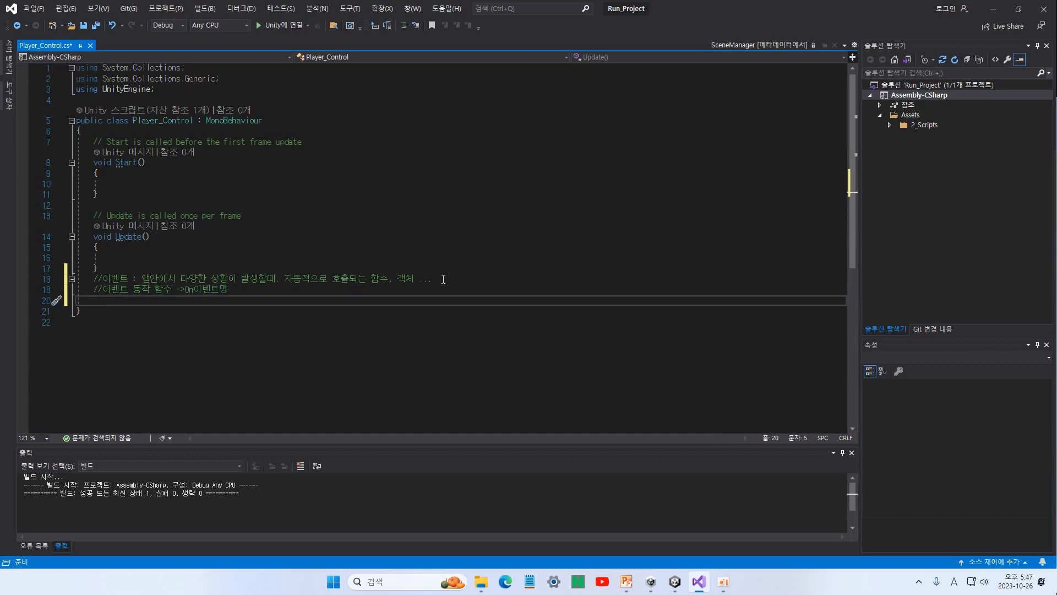
pyautogui.write('//cnde')
pyautogui.press('BackSpace')
pyautogui.press('BackSpace')
pyautogui.press('BackSpace')
pyautogui.press('BackSpace')
pyautogui.press('Hangul')
pyautogui.write('추충돌')
pyautogui.write(' :')
pyautogui.press('Hangul')
pyautogui.write('Collsi')
pyautogui.write('n')
# Insert the OnCollisionEnter(Collision collision) event method below the comments and save the script
pyautogui.press('Return')
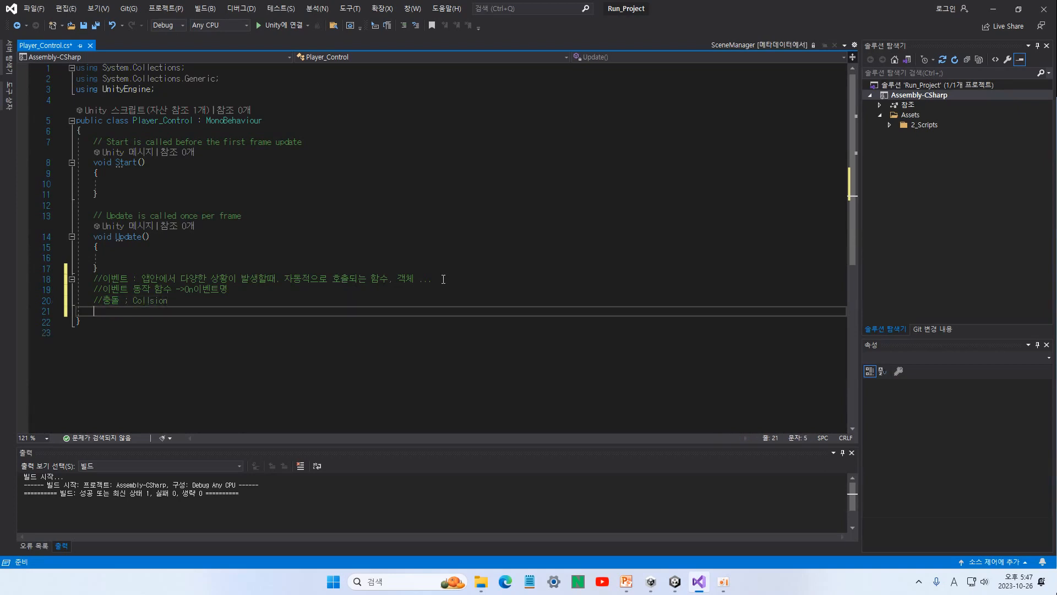
pyautogui.press('Hangul')
pyautogui.write('ㅂㄱ')
pyautogui.press('BackSpace')
pyautogui.press('BackSpace')
pyautogui.press('Hangul')
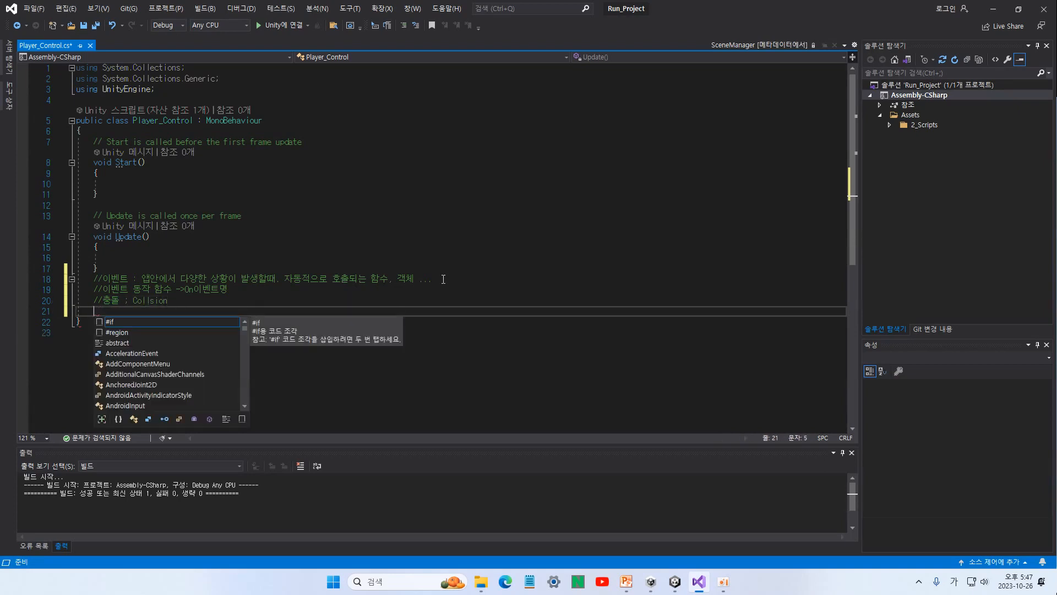
pyautogui.write('OnCol')
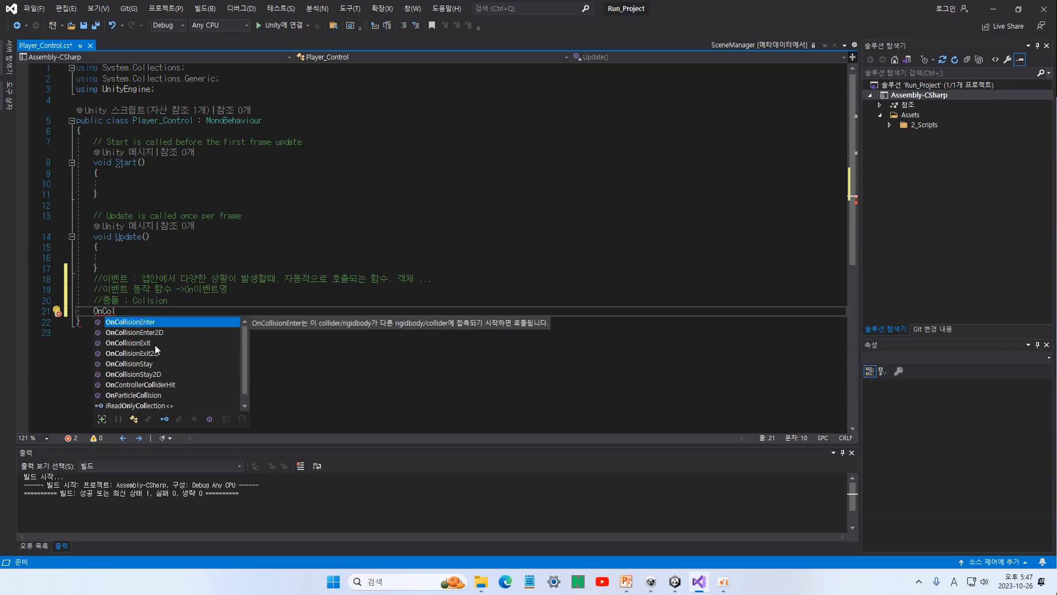
pyautogui.doubleClick(144, 321)
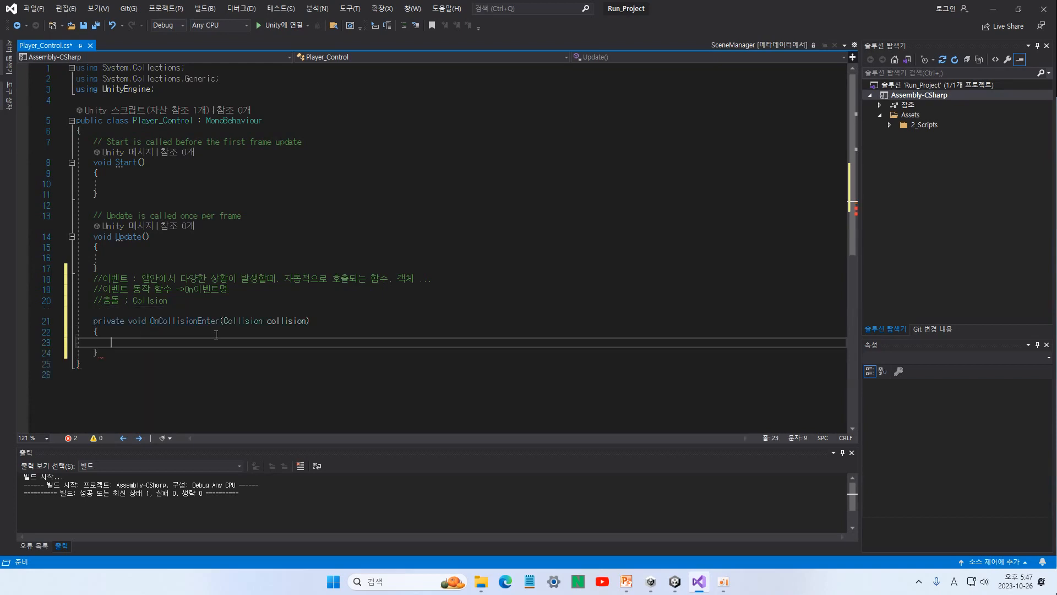
pyautogui.hotkey('ctrl', 's')
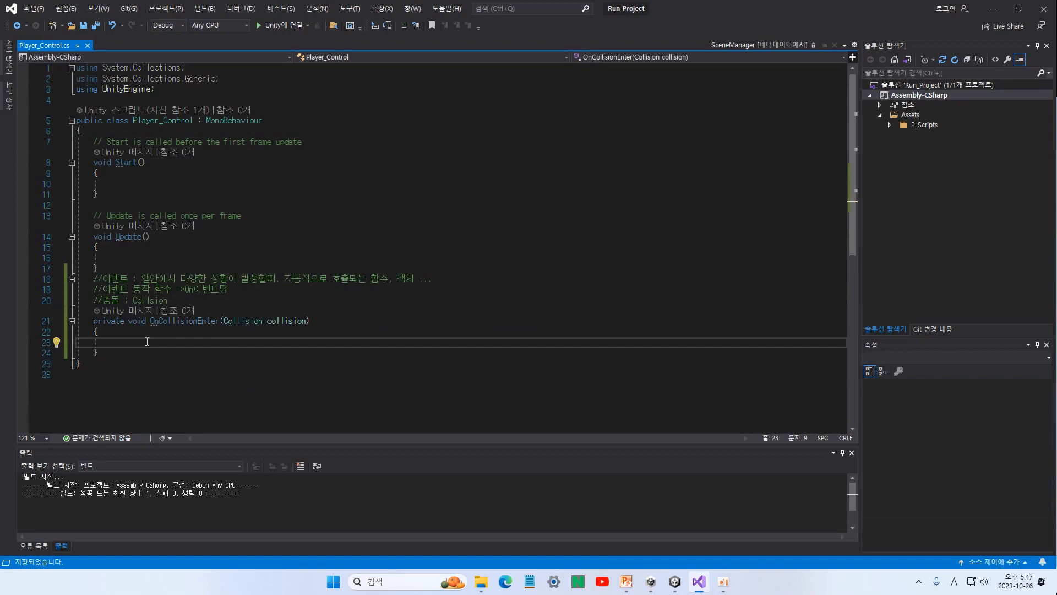
# Inside OnCollisionEnter, add the statement Debug.Log("충돌됐으"); and save the script
pyautogui.write('Debug.LogError,')
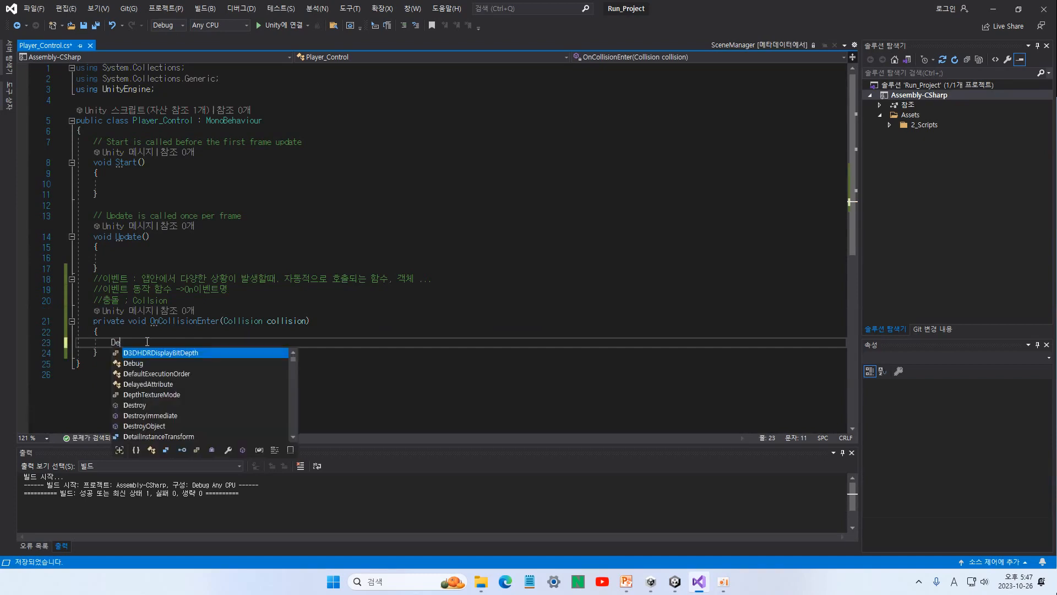
pyautogui.press('BackSpace')
pyautogui.press('BackSpace')
pyautogui.press('BackSpace')
pyautogui.press('BackSpace')
pyautogui.press('BackSpace')
pyautogui.press('BackSpace')
pyautogui.press('BackSpace')
pyautogui.press('BackSpace')
pyautogui.press('BackSpace')
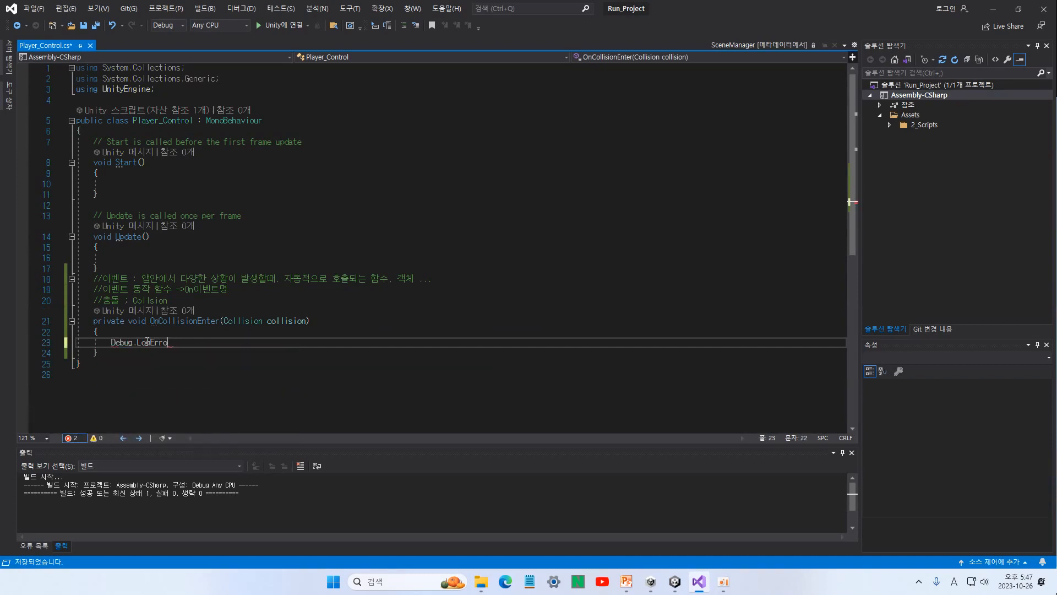
pyautogui.write('Log("')
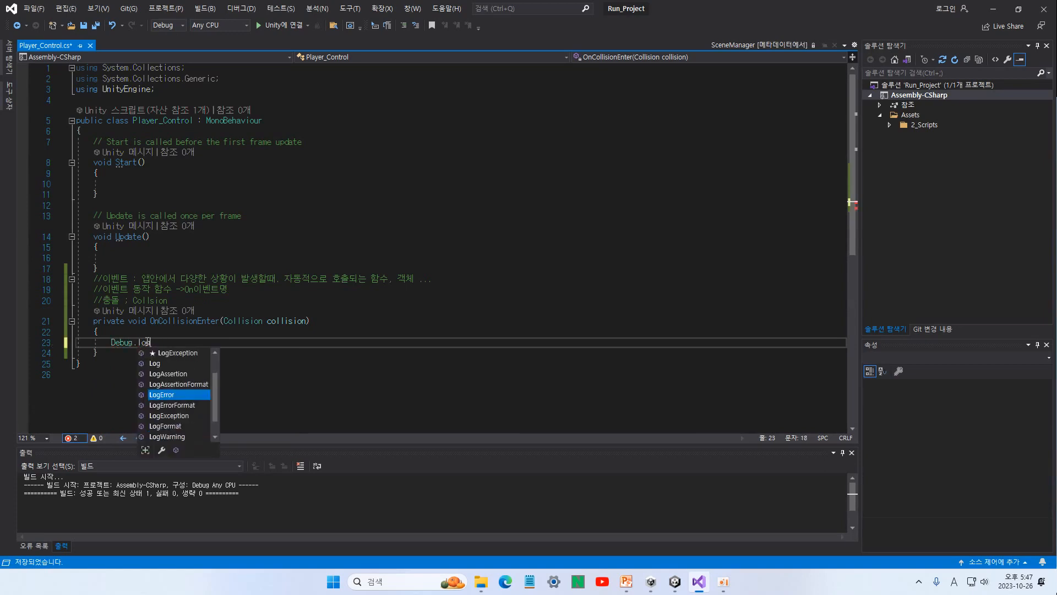
pyautogui.press('Hangul')
pyautogui.write('충돌됐의')
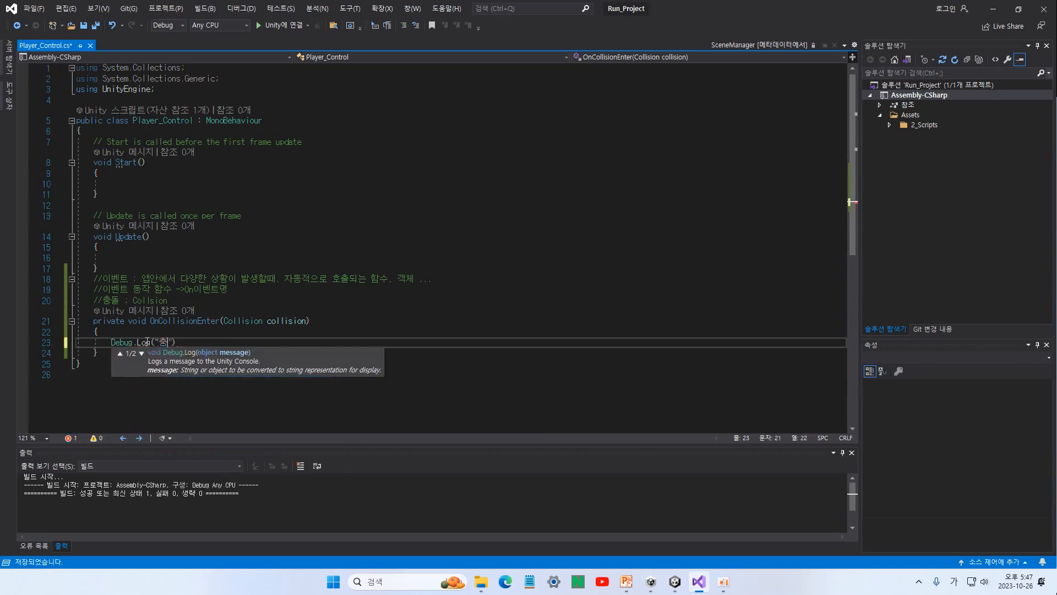
pyautogui.press('BackSpace')
pyautogui.press('End')
pyautogui.write(';')
# Add the statement print("충돌됐으"); below the Debug.Log line in OnCollisionEnter, reusing its message text, and save the script
pyautogui.press('Return')
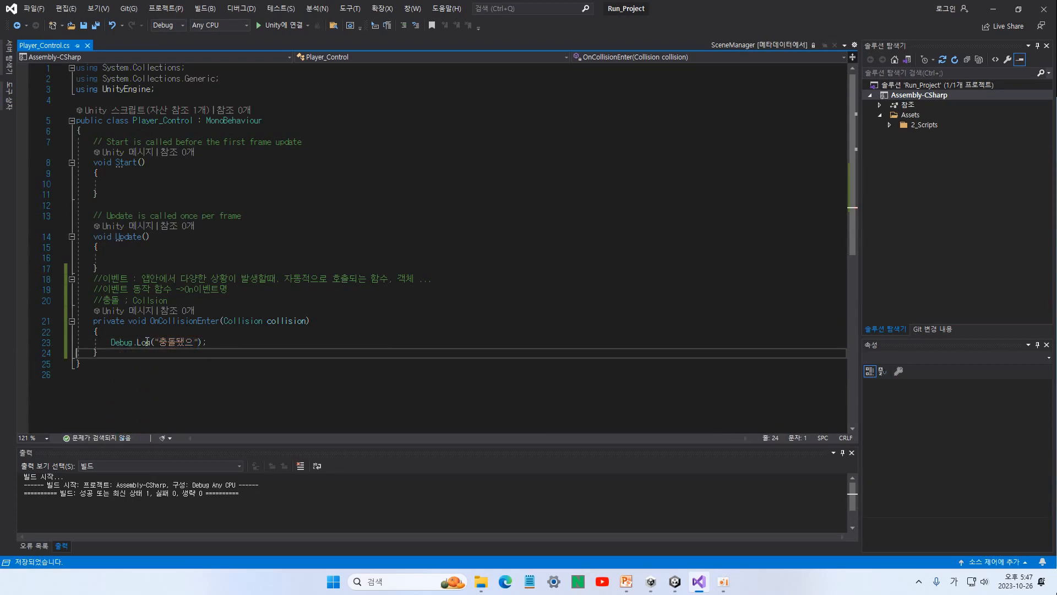
pyautogui.press('Hangul')
pyautogui.write('print(')
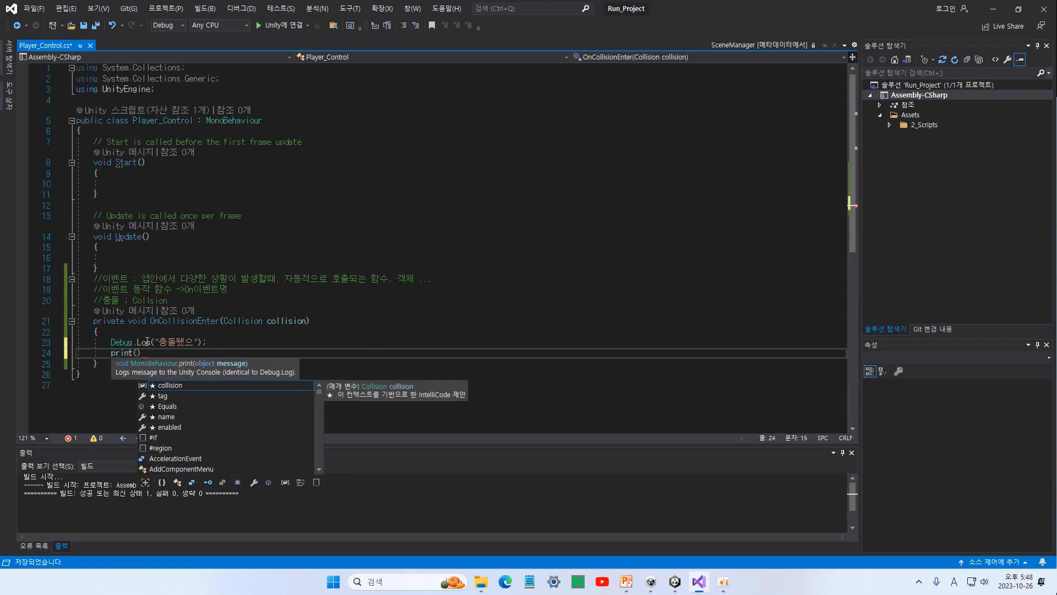
pyautogui.write('"')
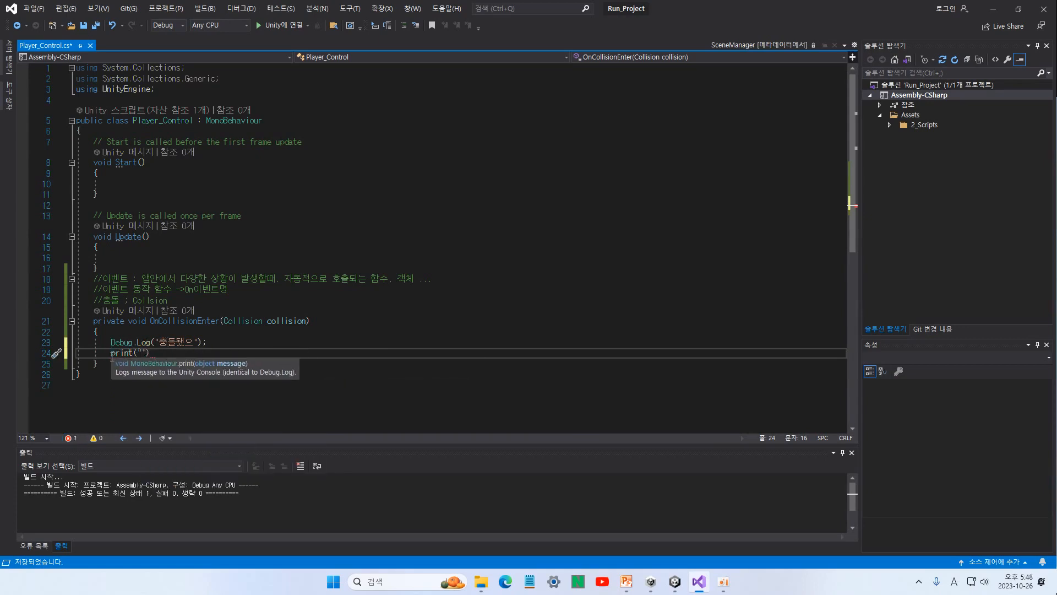
pyautogui.doubleClick(176, 342)
pyautogui.hotkey('ctrl', 'c')
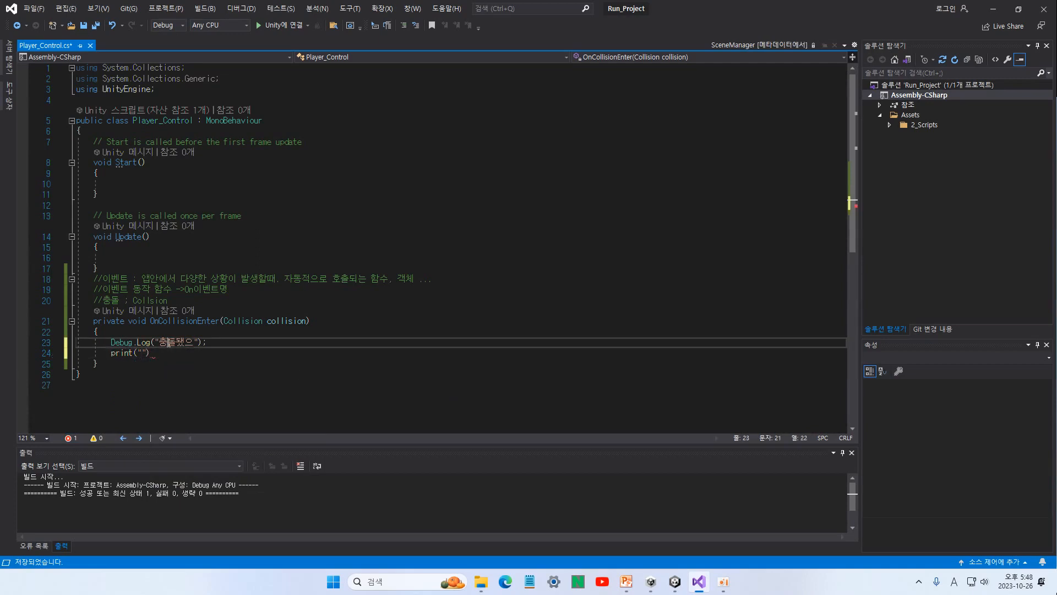
pyautogui.click(142, 352)
pyautogui.hotkey('ctrl', 'v')
pyautogui.click(200, 355)
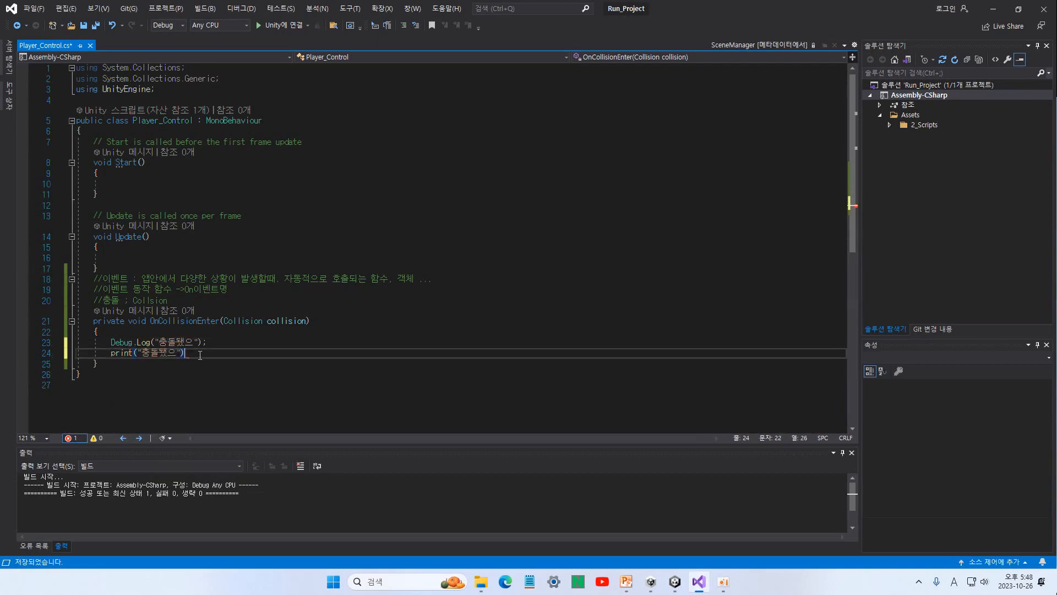
pyautogui.write(';')
pyautogui.hotkey('ctrl', 's')
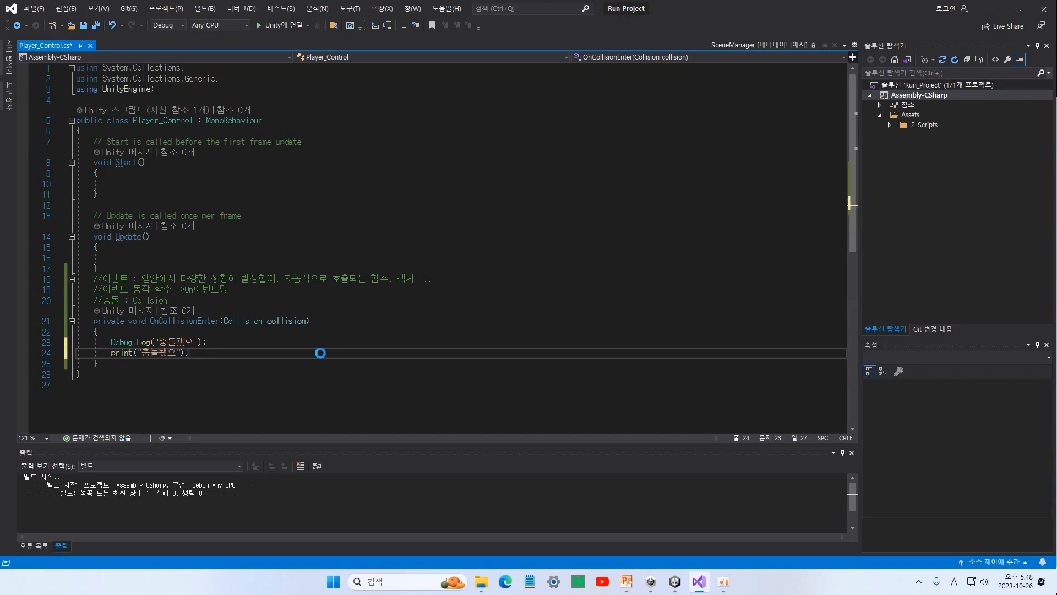
# Switch to Unity, run the game scene to check the player's collision messages in the Console, and stop play mode
pyautogui.click(676, 584)
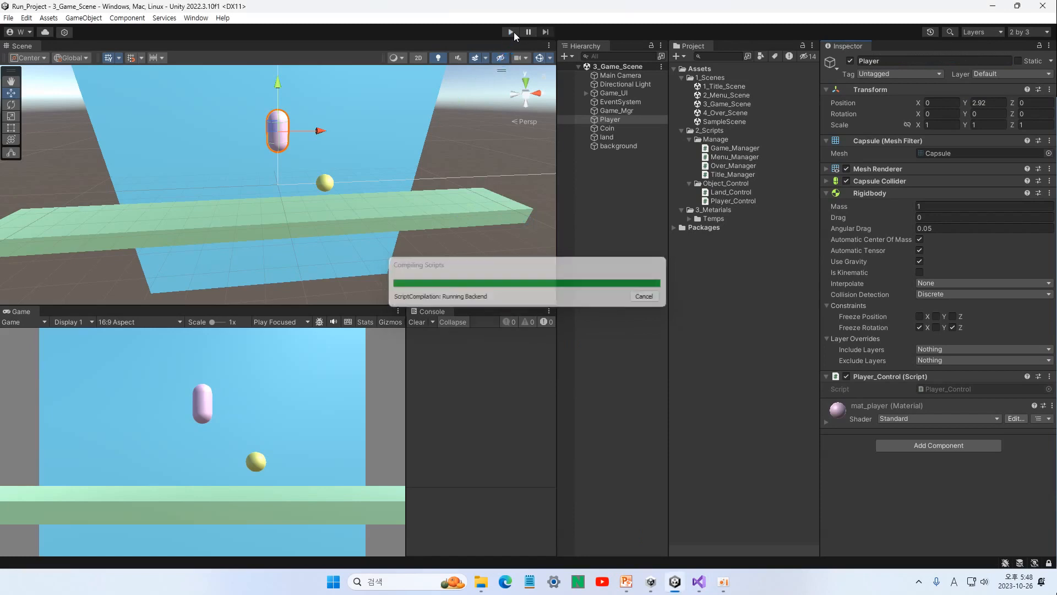
pyautogui.click(513, 32)
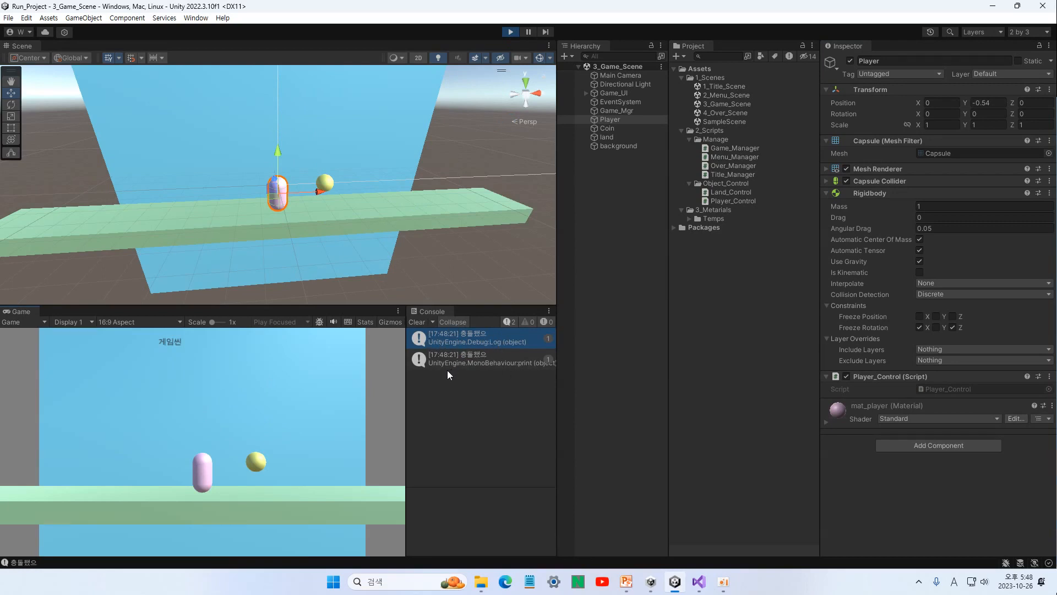
pyautogui.click(510, 32)
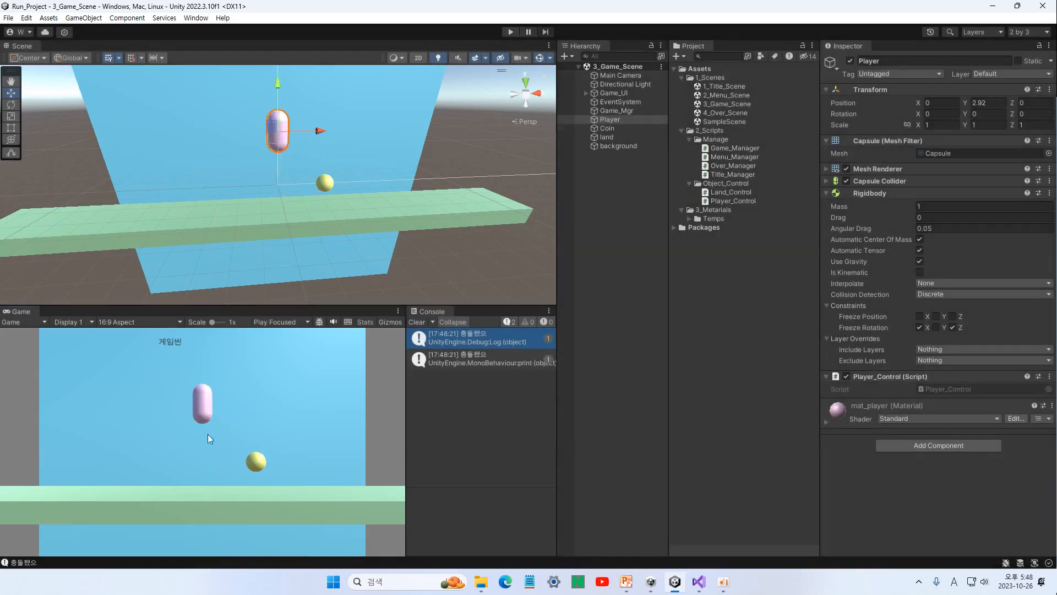
# Return to the Player_Control script in Visual Studio and highlight the OnCollisionEnter(Collision collision) method declaration
pyautogui.hotkey('alt', 'Tab')
pyautogui.moveTo(93, 320); pyautogui.dragTo(312, 320)
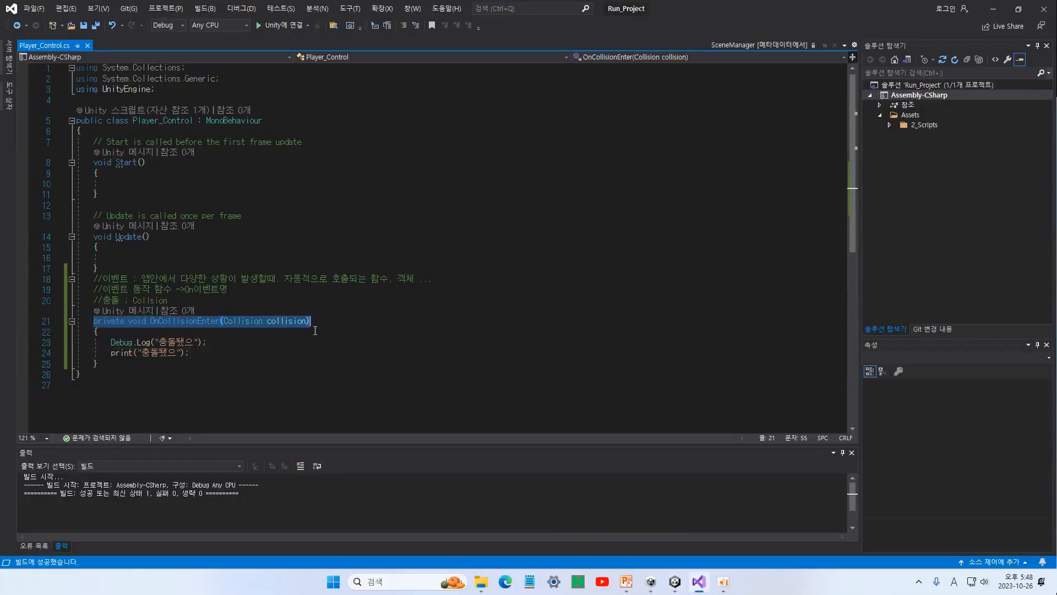